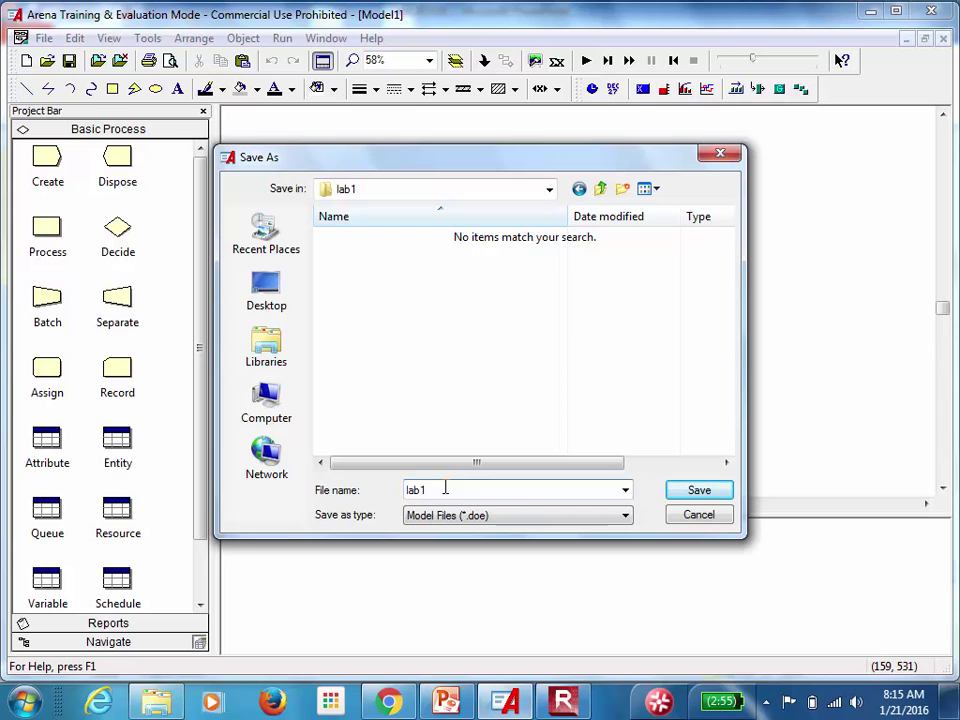
- Save the model in the lab1 folder, naming it lab1 followed by the analyst's last name
type("Perez")
left_click(697, 491)
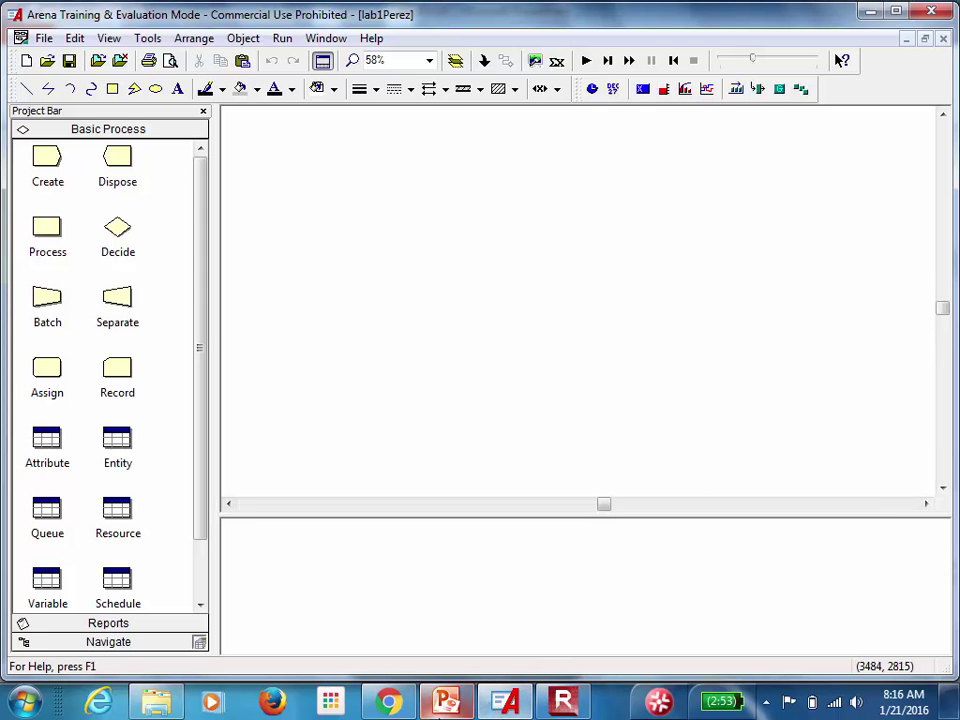
- Consult the Start & Setup Arena slide in PowerPoint, and bring up the project parameters in Arena's Run Setup
left_click(445, 703)
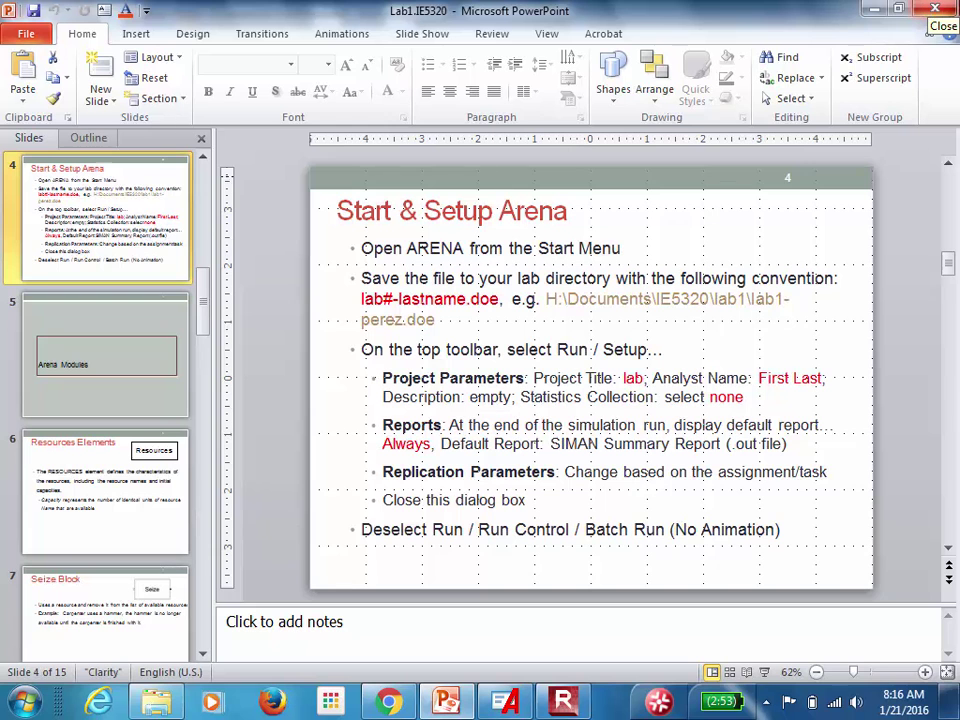
left_click(869, 11)
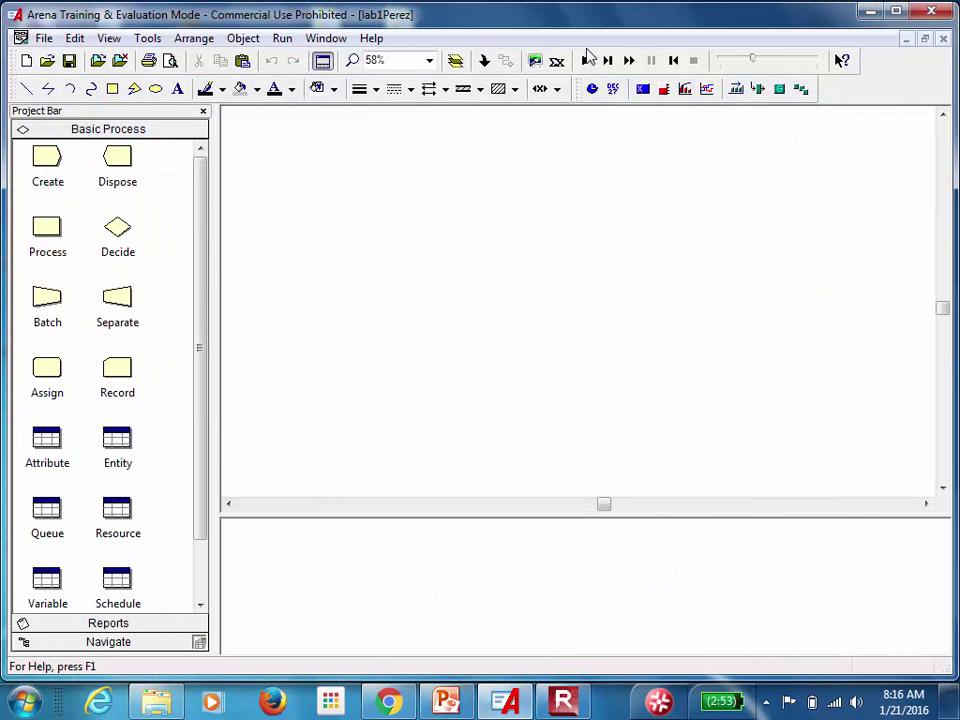
left_click(282, 42)
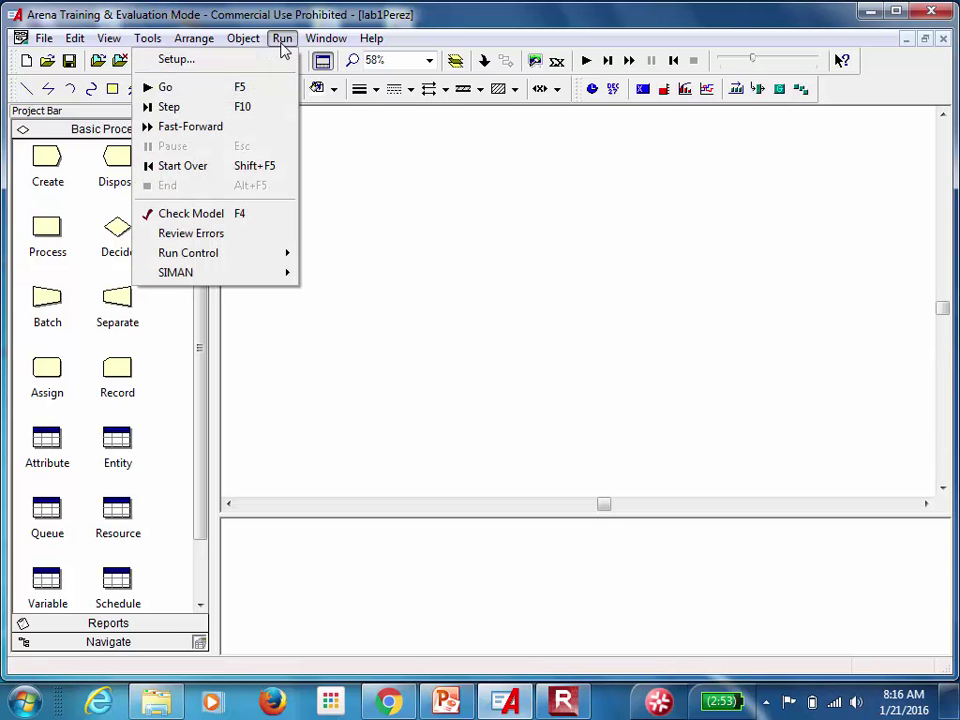
left_click(258, 62)
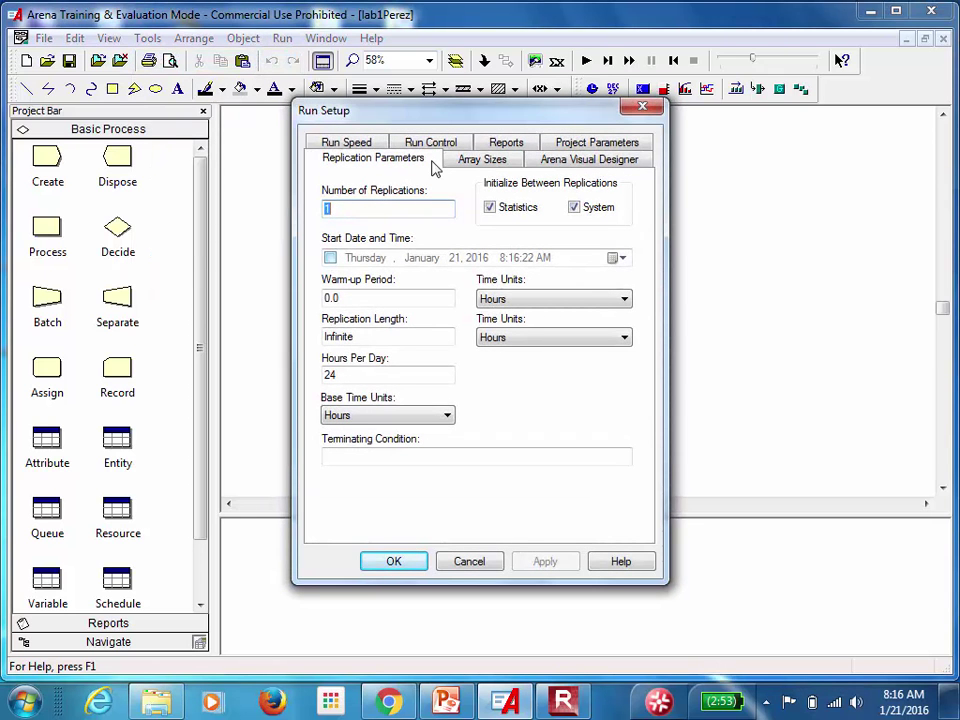
left_click(578, 147)
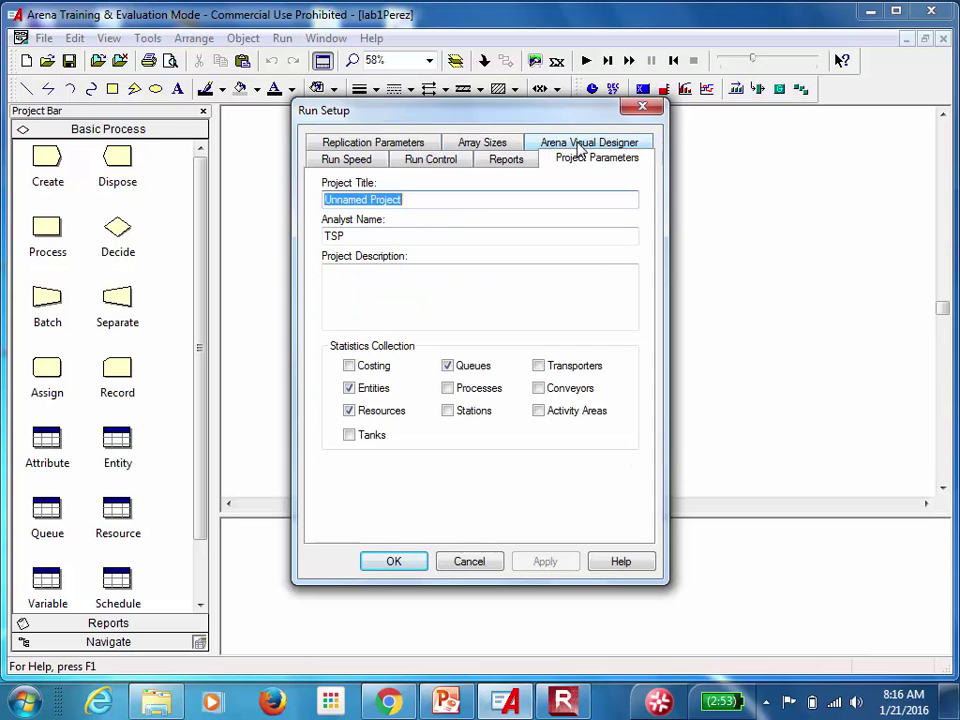
left_click(465, 199)
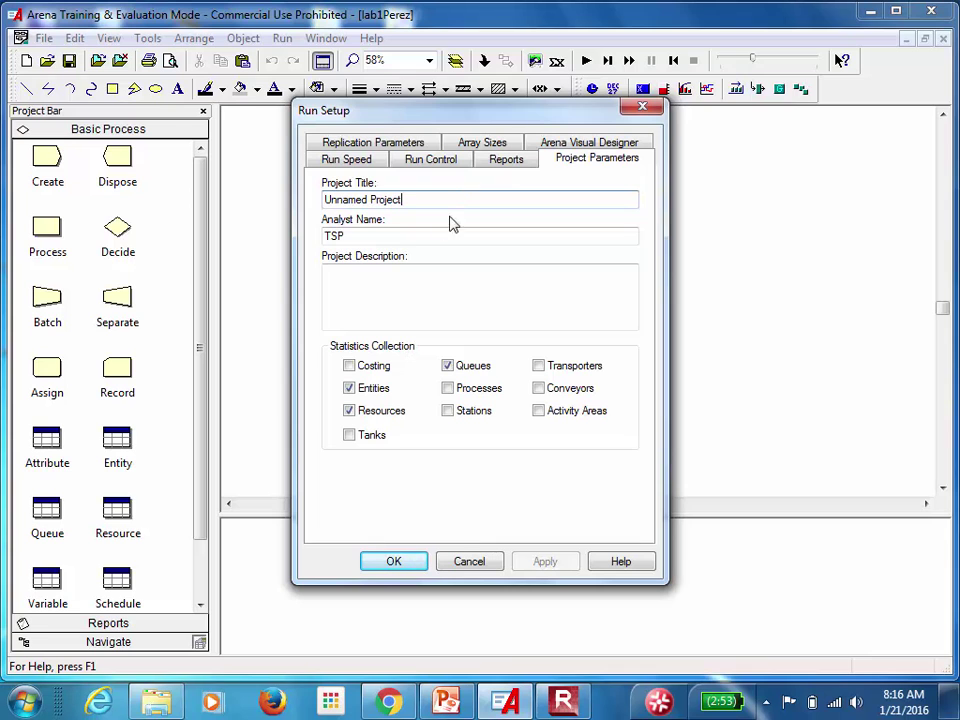
left_click(424, 236)
left_click(399, 291)
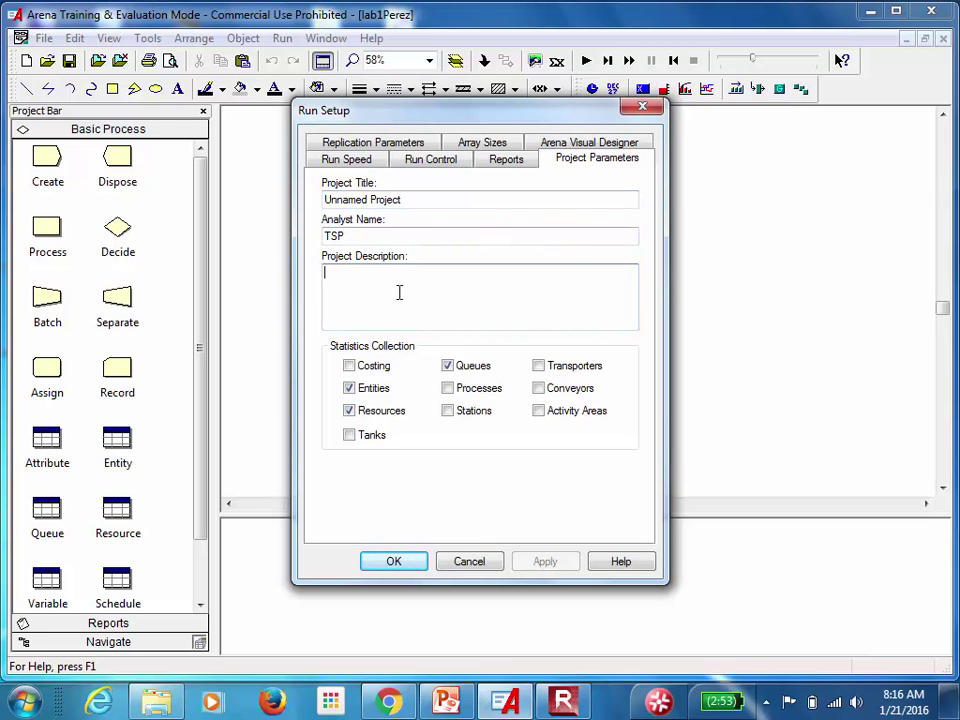
- Set the project title to example1 and enter the analyst's last name as the analyst name
left_click(436, 199)
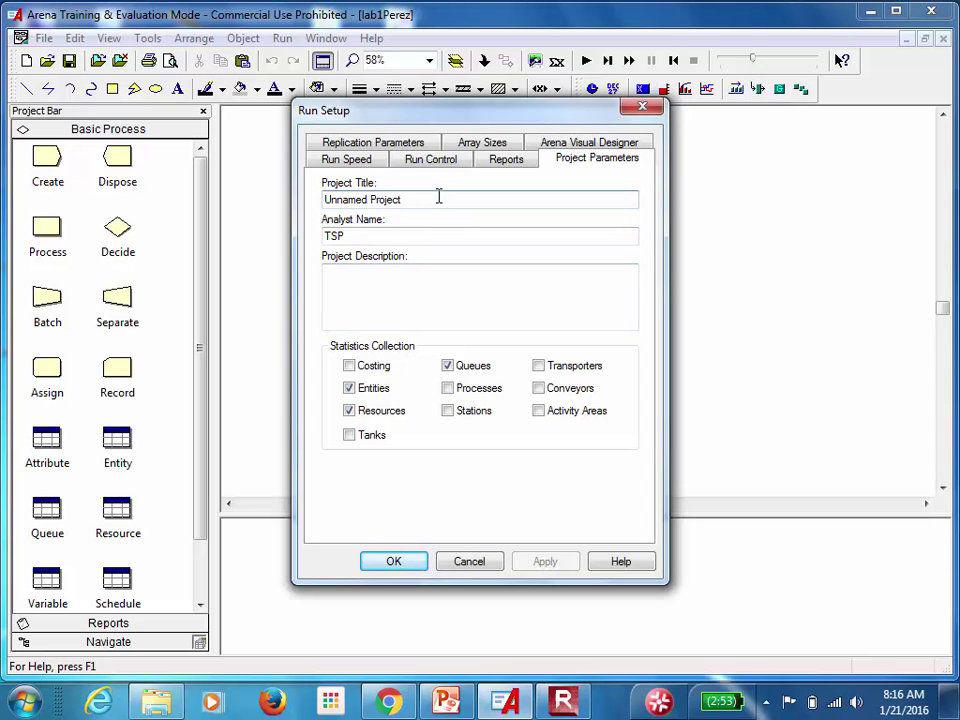
key("BackSpace")
key("BackSpace")
key("BackSpace")
key("BackSpace")
key("BackSpace")
key("BackSpace")
key("BackSpace")
key("BackSpace")
key("BackSpace")
key("BackSpace")
key("BackSpace")
key("BackSpace")
key("BackSpace")
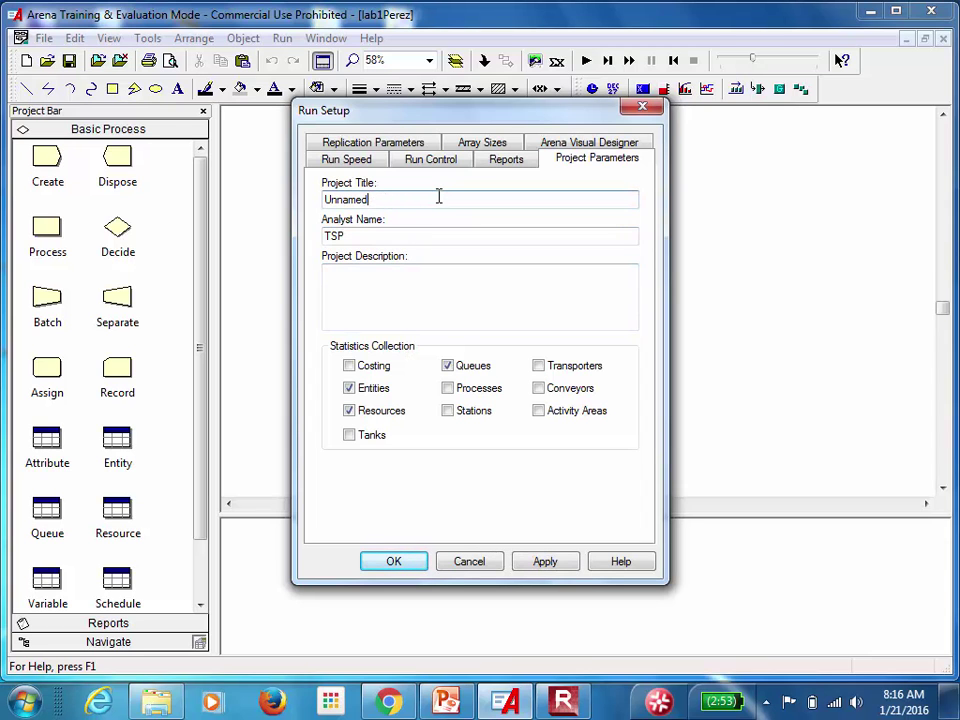
key("BackSpace")
key("BackSpace")
type("example1")
left_click(407, 236)
key("BackSpace")
key("BackSpace")
key("BackSpace")
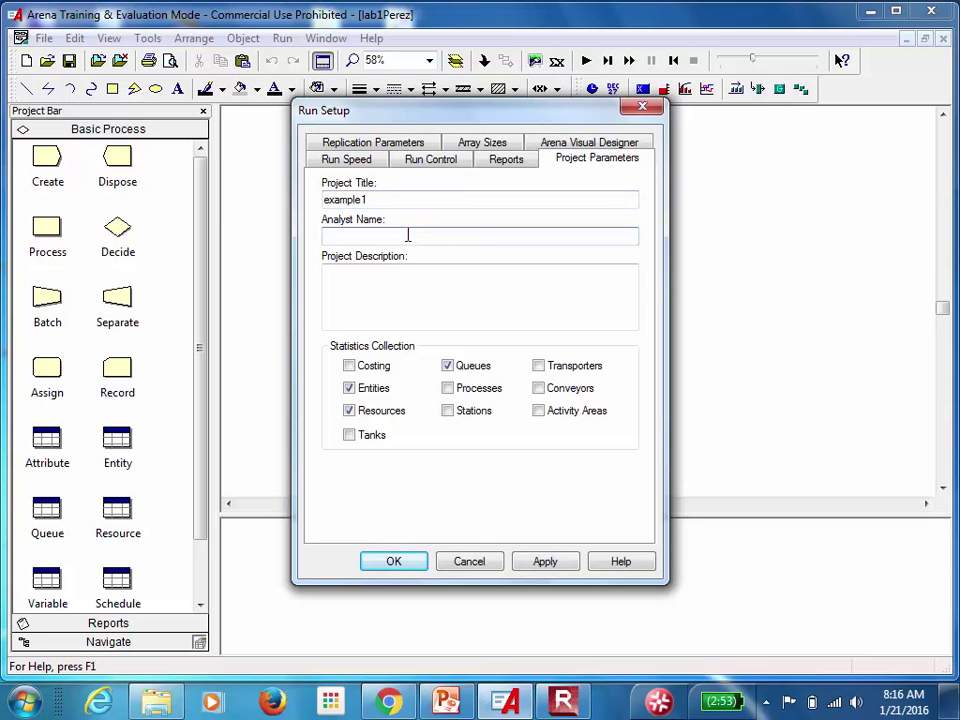
type("Perez")
key("alt+a")
- Turn off statistics collection for Entities, Resources and Queues, and apply the project parameters
left_click(350, 389)
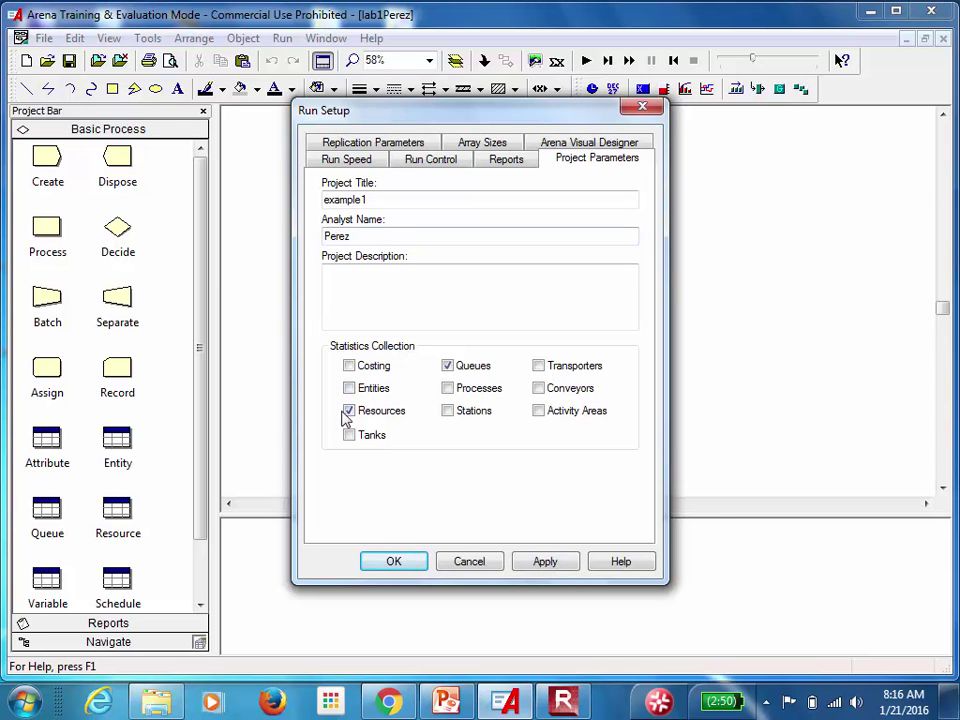
left_click(349, 410)
left_click(447, 366)
left_click(447, 389)
left_click(545, 563)
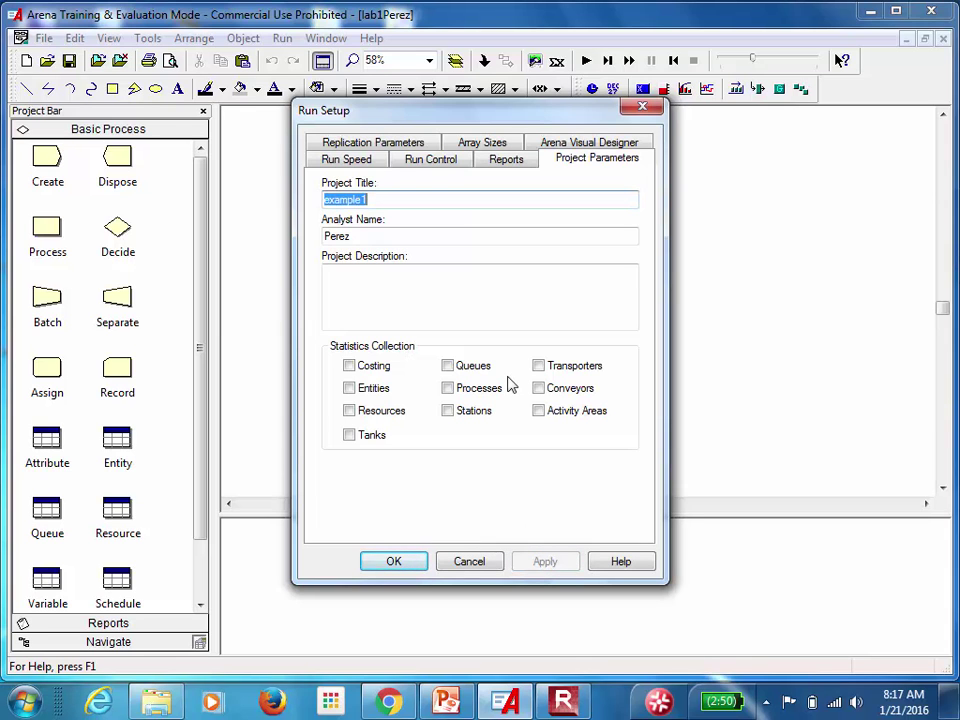
- Set the default report to SIMAN Summary Report(.out file) and accept the run setup
left_click(502, 162)
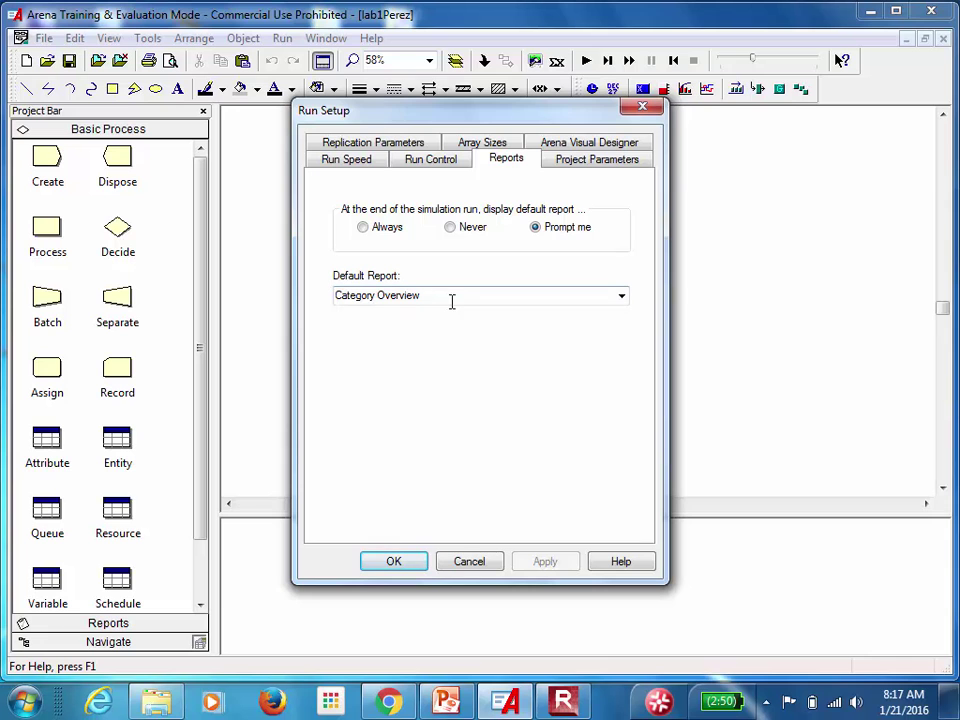
left_click(621, 299)
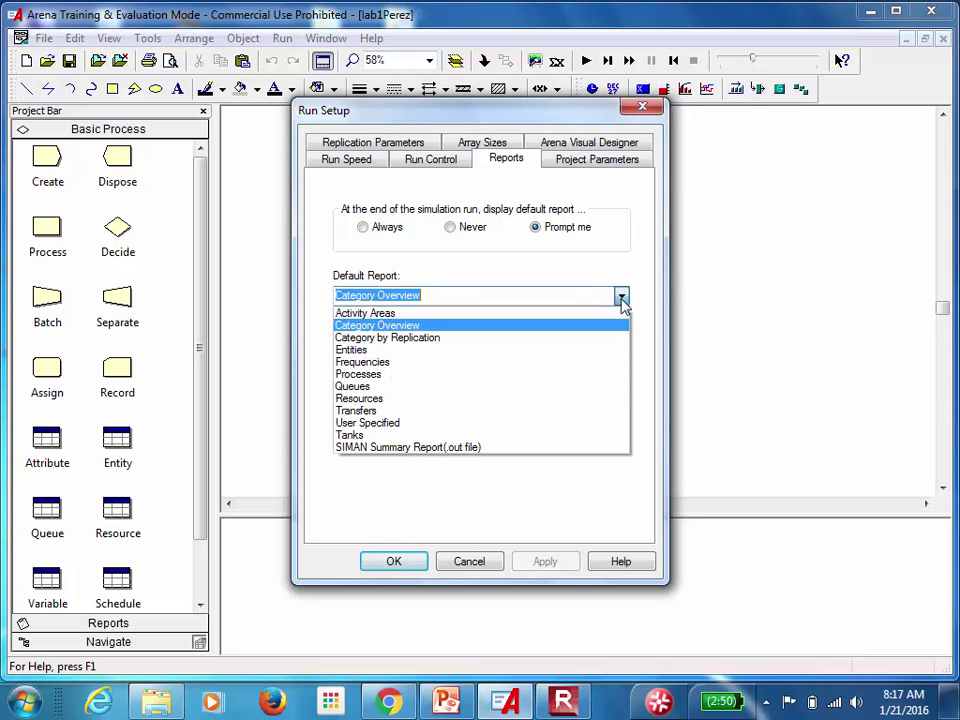
left_click(519, 447)
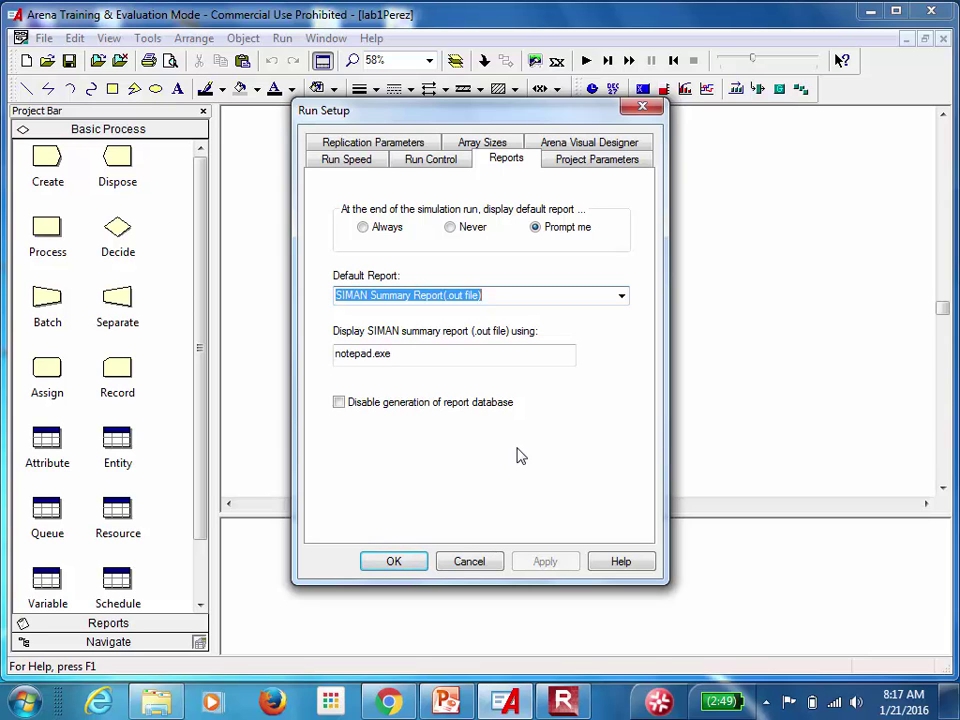
left_click(393, 562)
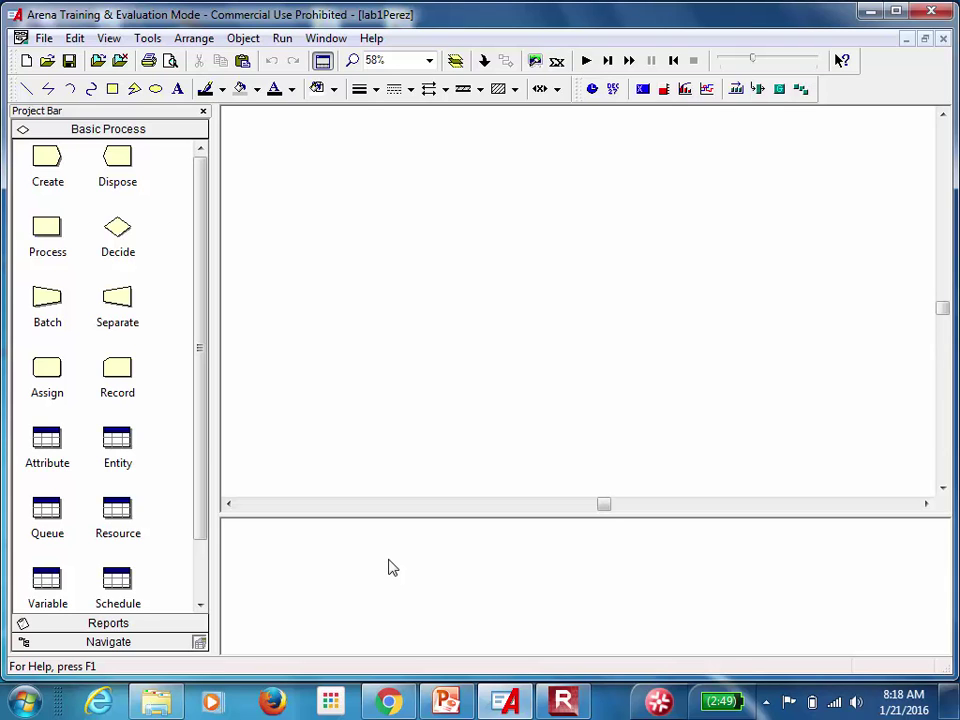
- Switch to PowerPoint and present the Start & Setup Arena slide full screen
left_click(446, 701)
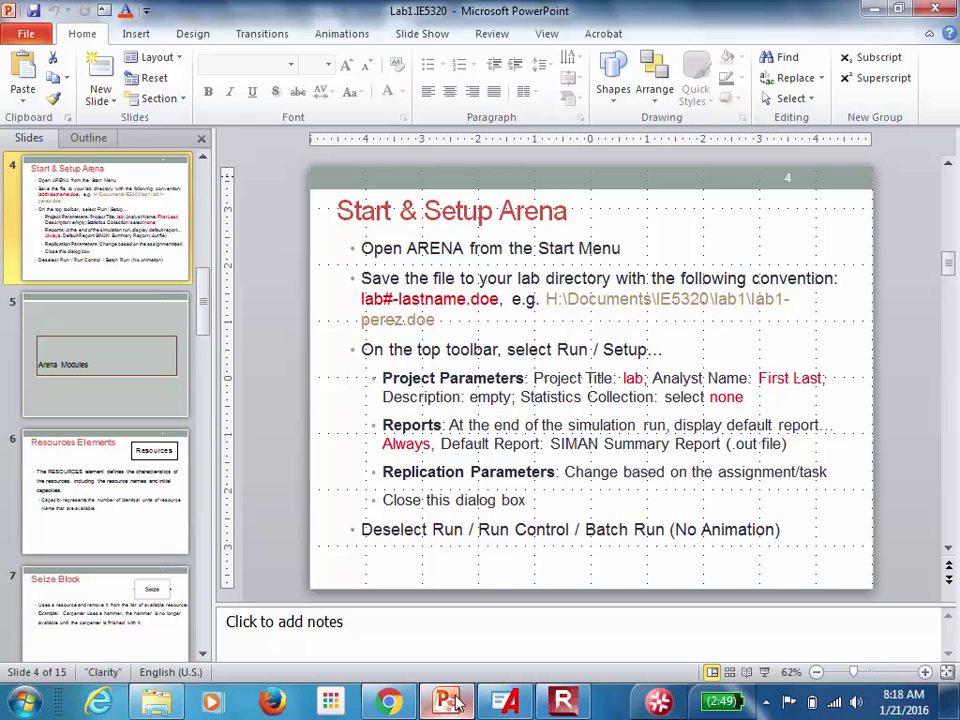
left_click(764, 674)
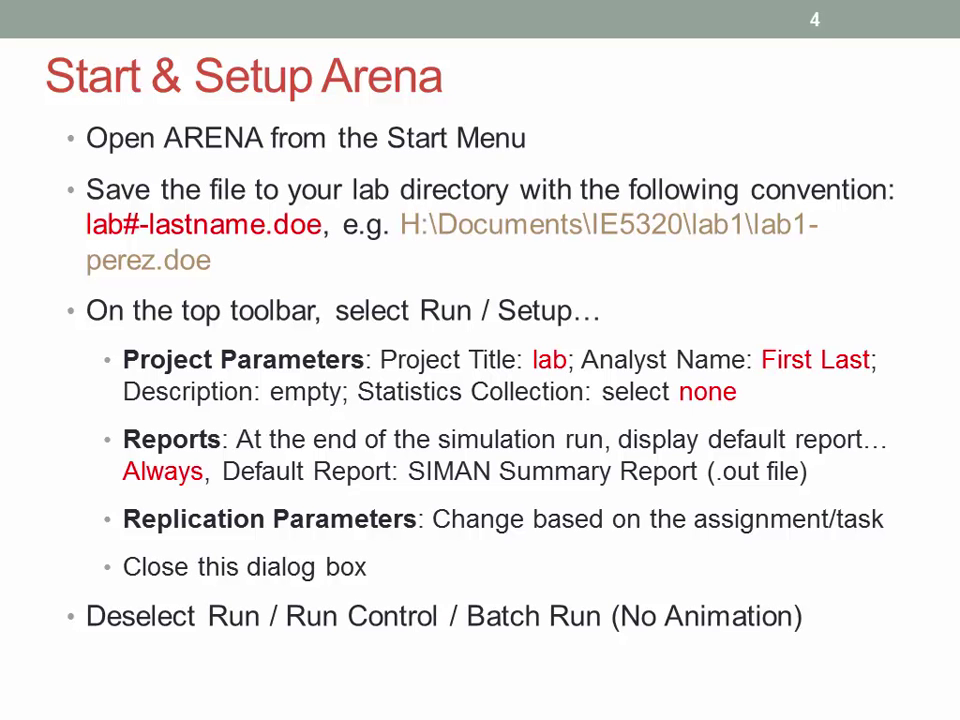
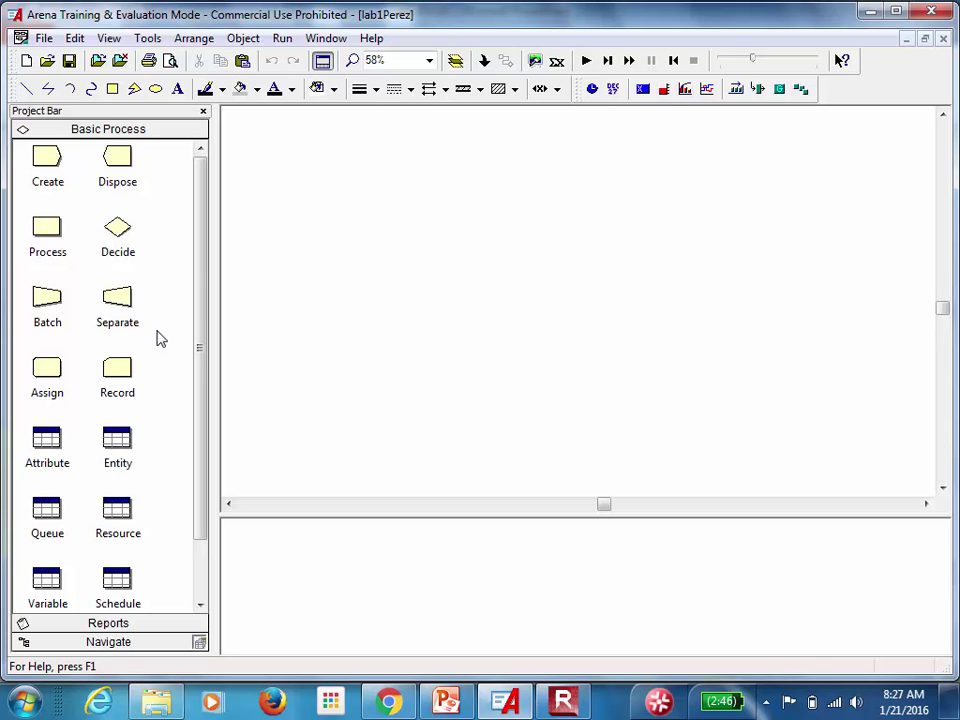
- Start attaching a template panel to the project bar and browse to the Windows7_OS (C:) drive
right_click(158, 338)
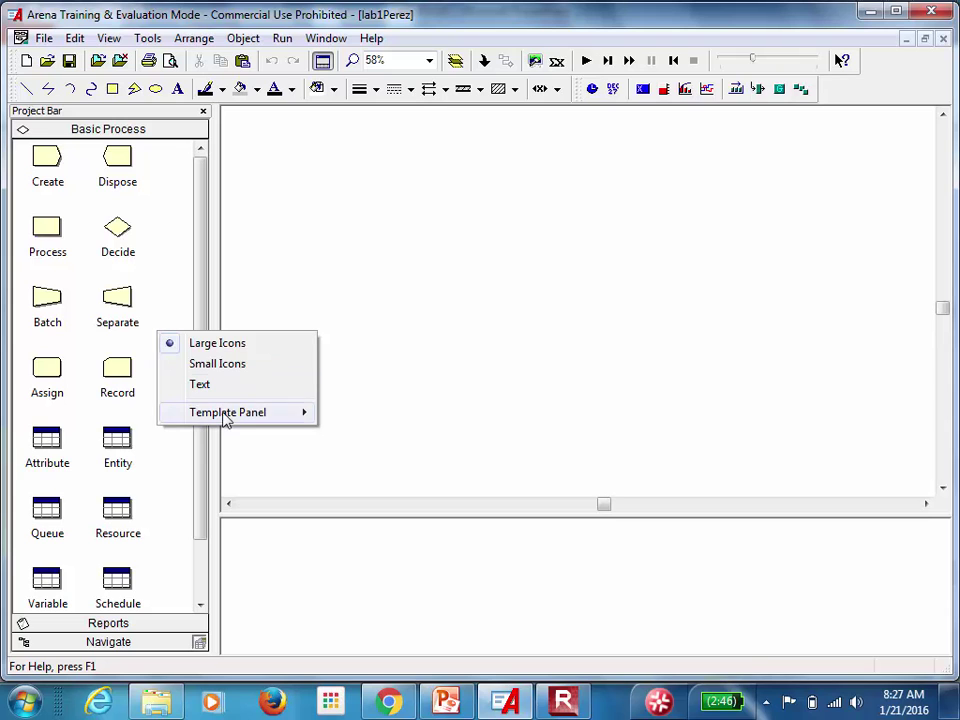
mouse_move(225, 418)
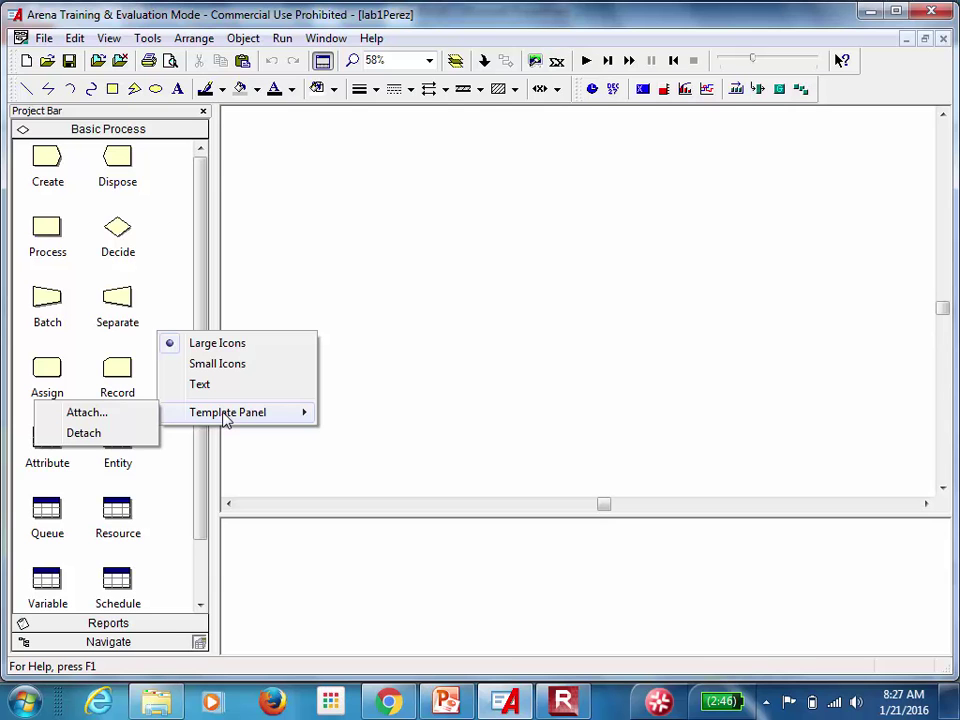
left_click(84, 412)
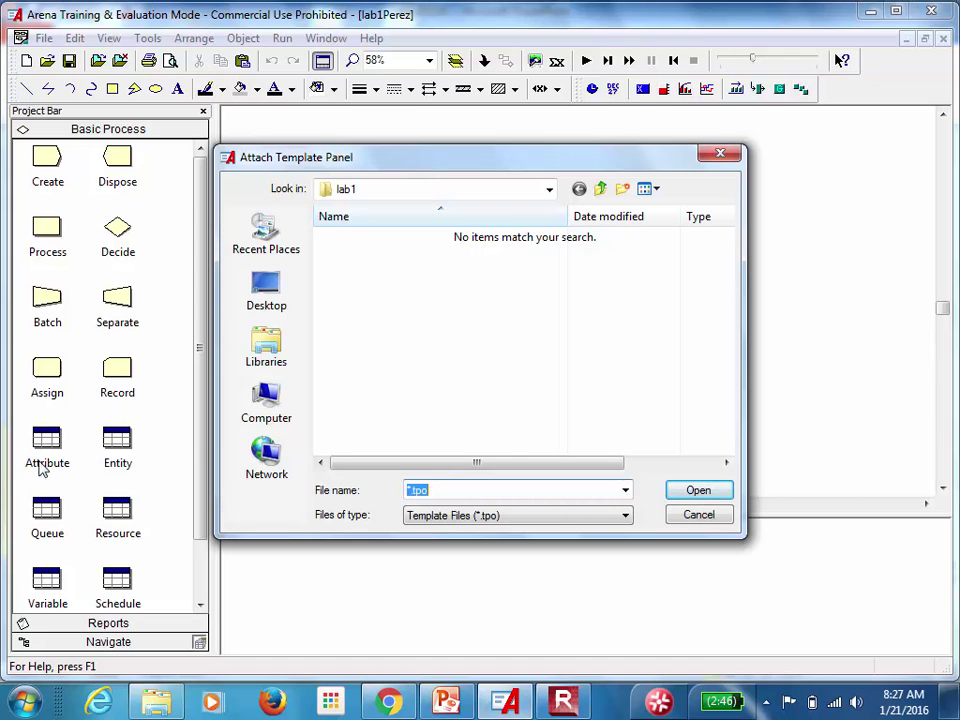
left_click(277, 408)
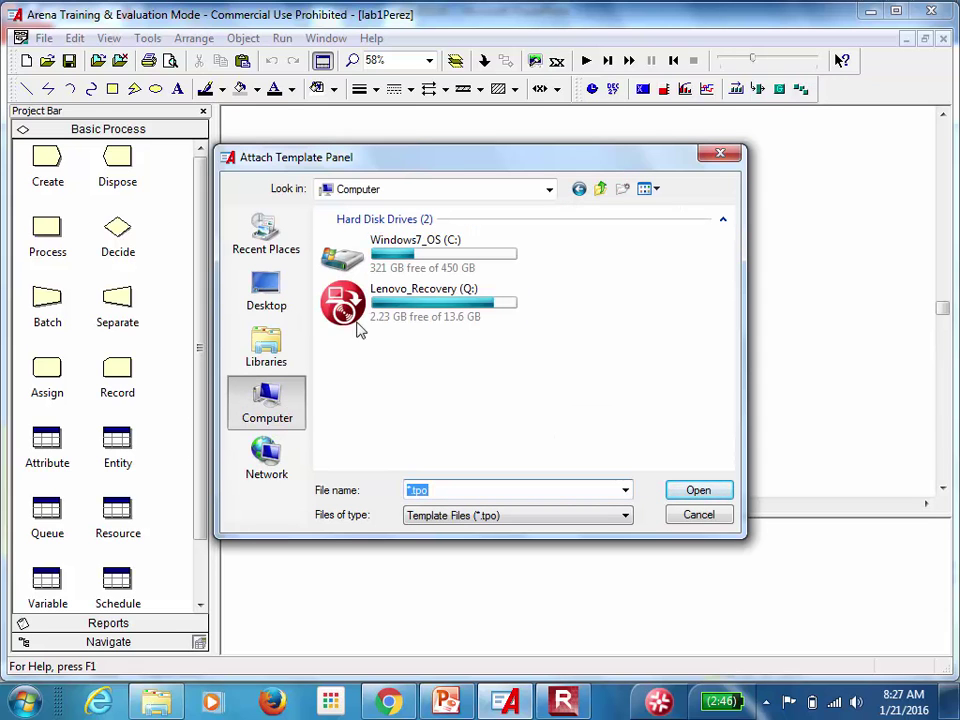
double_click(470, 266)
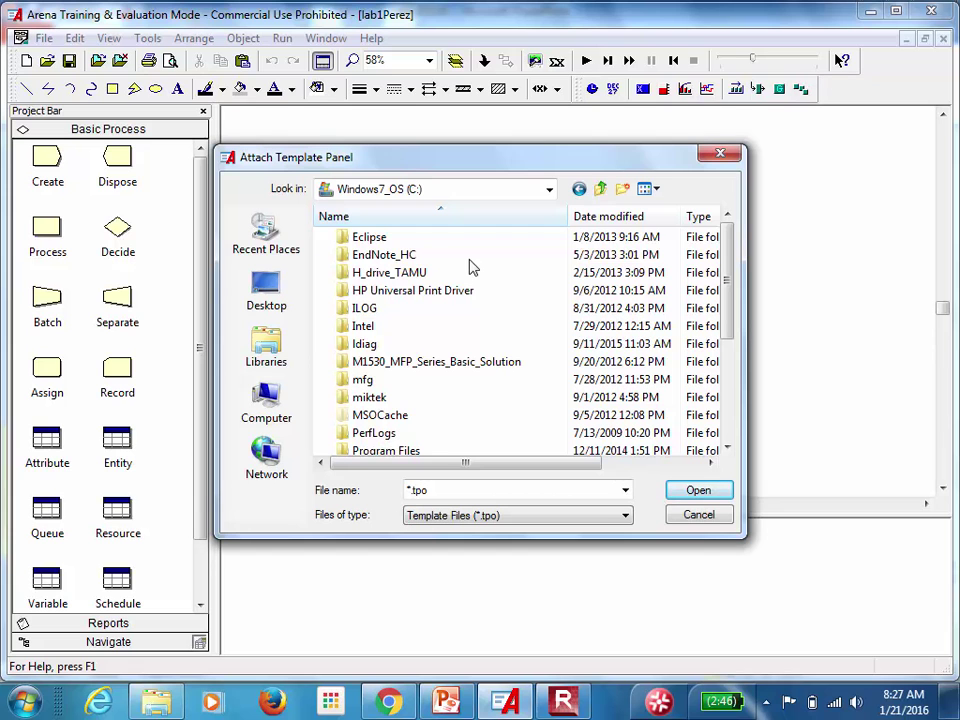
- Look through the Program Files folder for the template location, and go back up to the C: drive
key("Down")
key("Down")
key("Down")
key("Down")
key("Down")
key("Down")
key("Down")
key("Down")
key("Down")
key("Down")
key("Down")
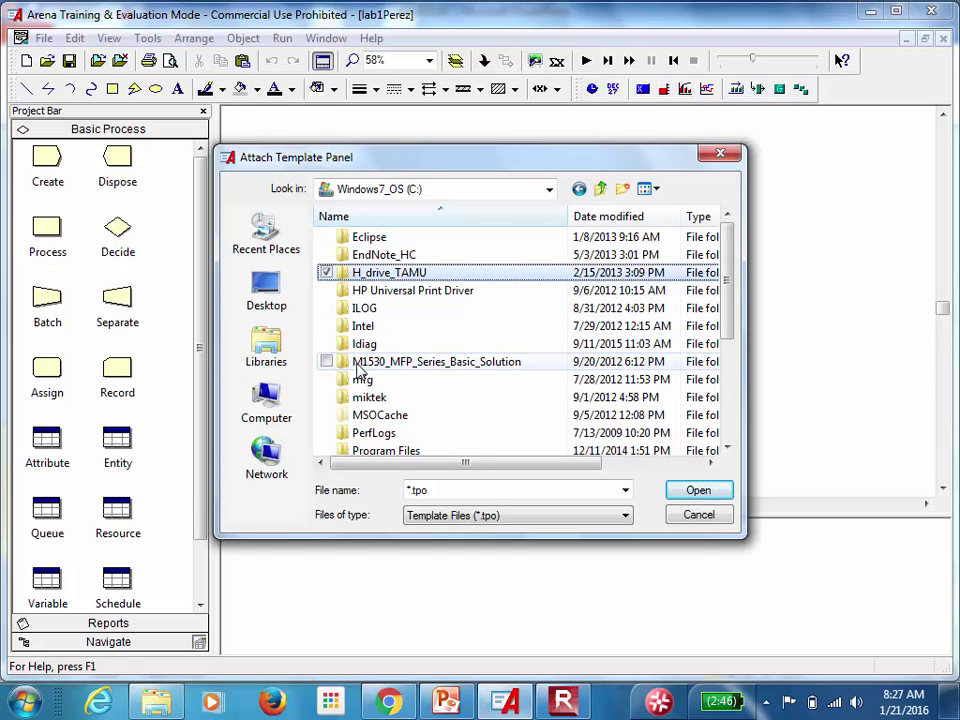
key("Down")
key("Down")
key("Down")
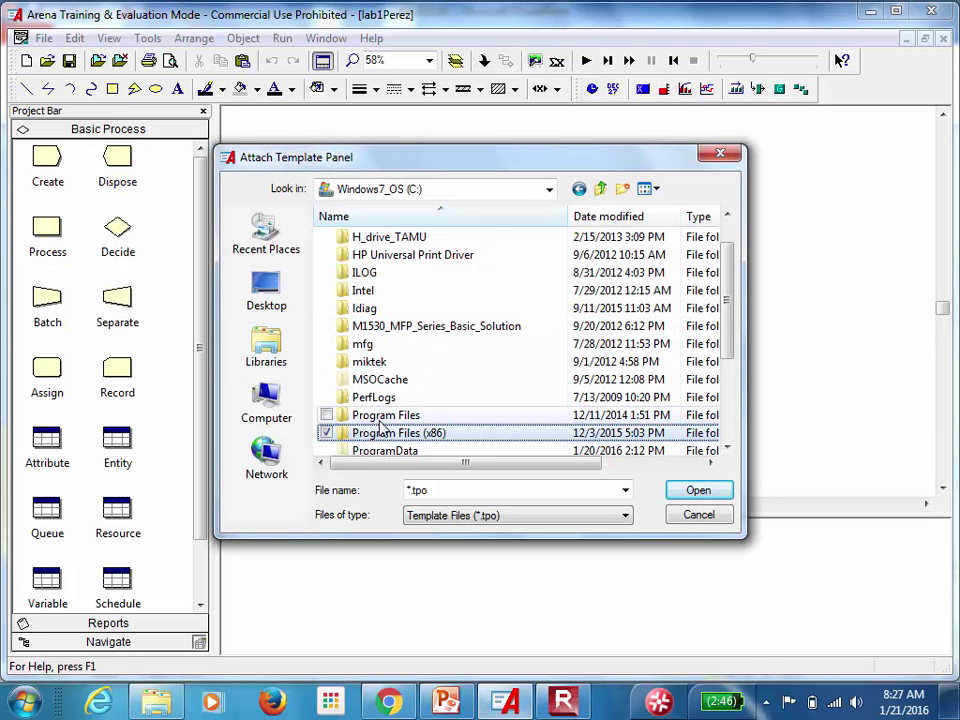
key("Up")
key("Return")
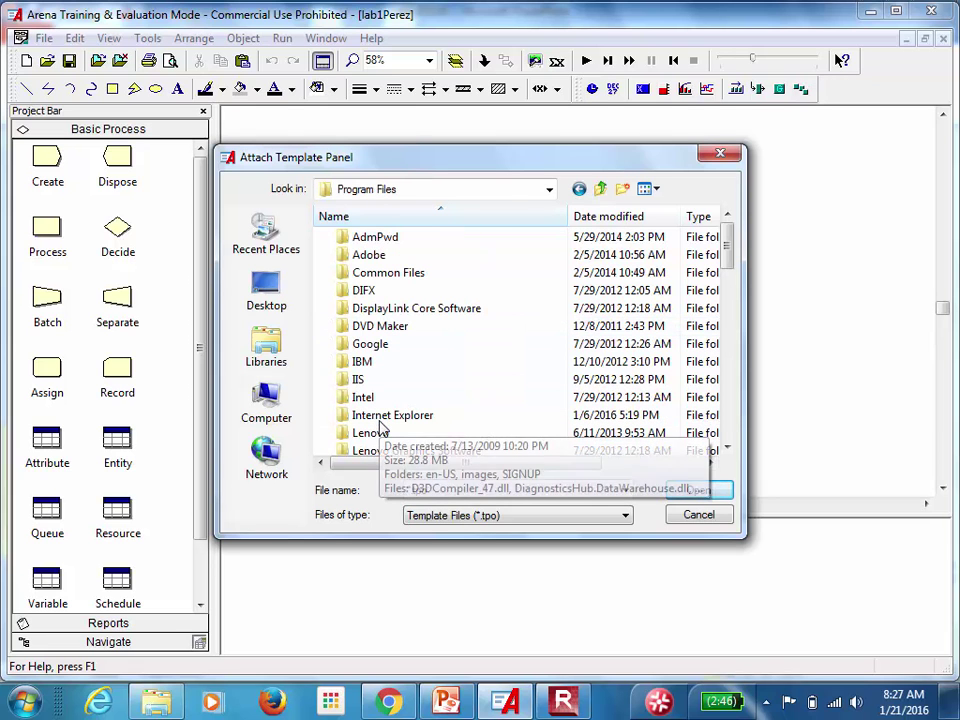
key("Down")
key("Down")
key("Down")
key("Down")
key("Down")
key("Down")
key("Down")
key("Down")
key("Down")
key("Down")
key("Down")
key("Down")
key("Down")
key("Down")
key("Down")
key("Down")
key("Down")
key("Down")
key("Down")
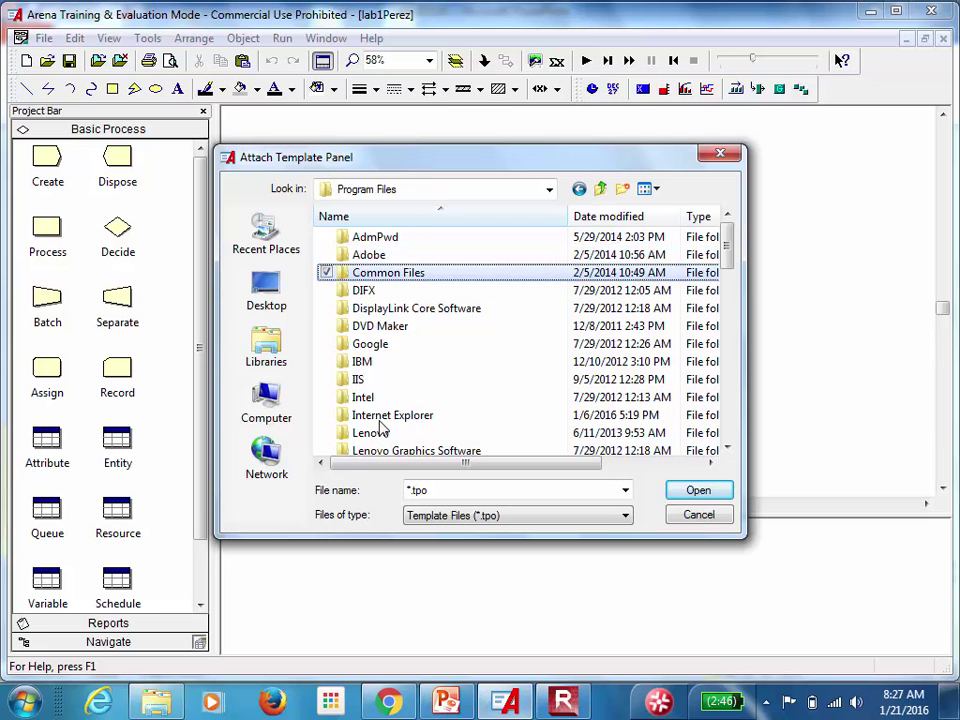
key("Down")
key("Down")
key("Down")
key("Down")
key("Down")
key("Down")
key("Down")
key("Down")
key("Down")
key("Down")
key("Down")
key("Down")
key("Down")
key("Down")
key("Down")
key("Down")
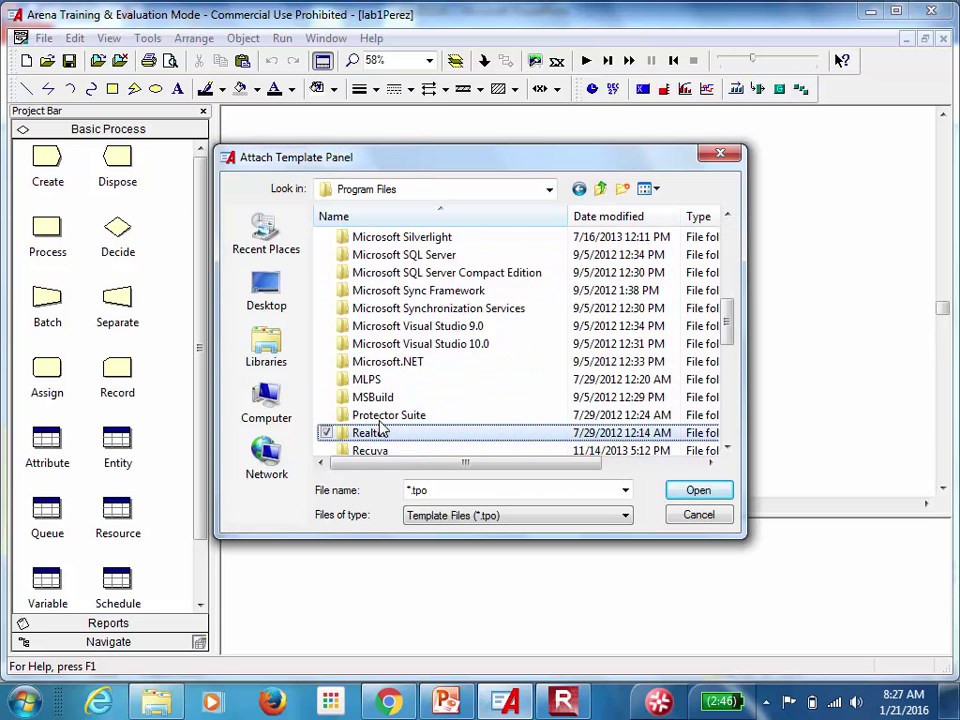
key("Down")
key("Down")
key("Down")
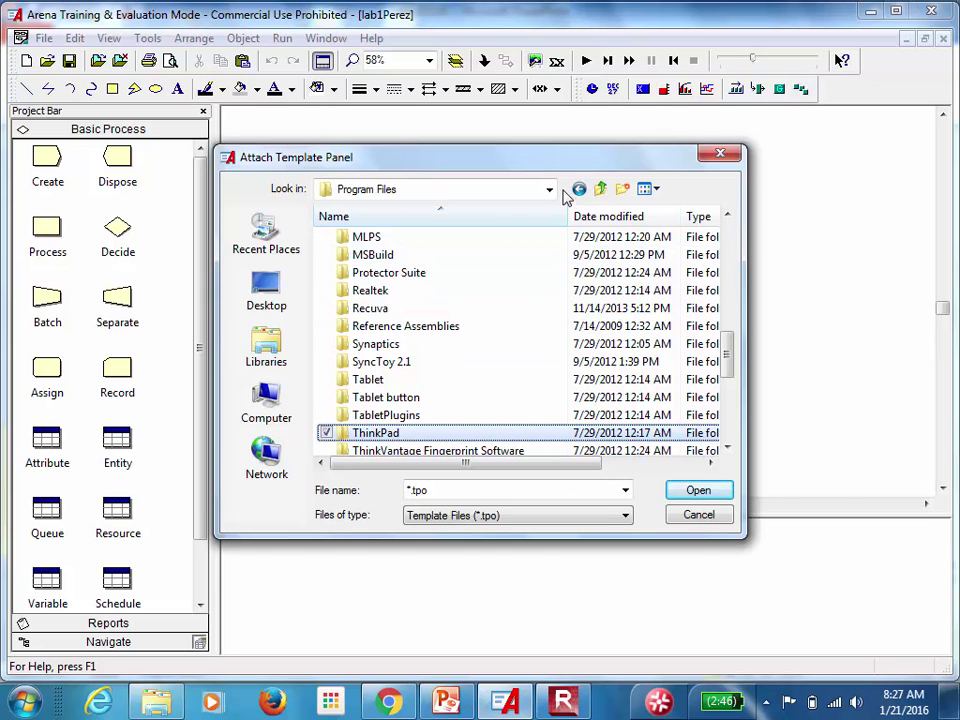
left_click(602, 189)
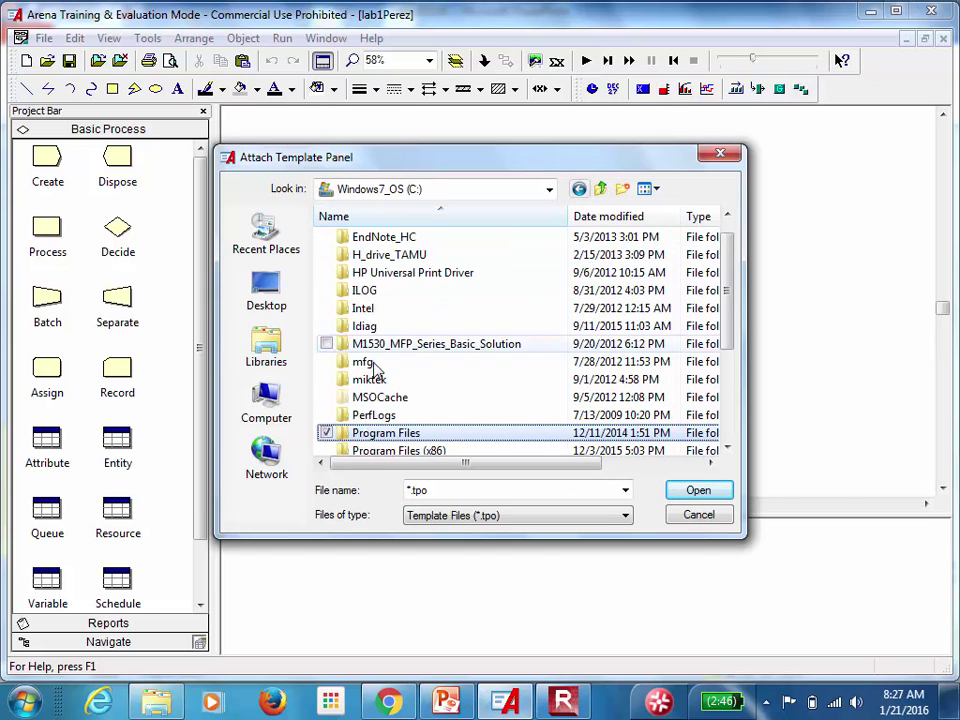
- Browse to the Rockwell Software folder inside Program Files (x86) for the template panel to attach
double_click(386, 451)
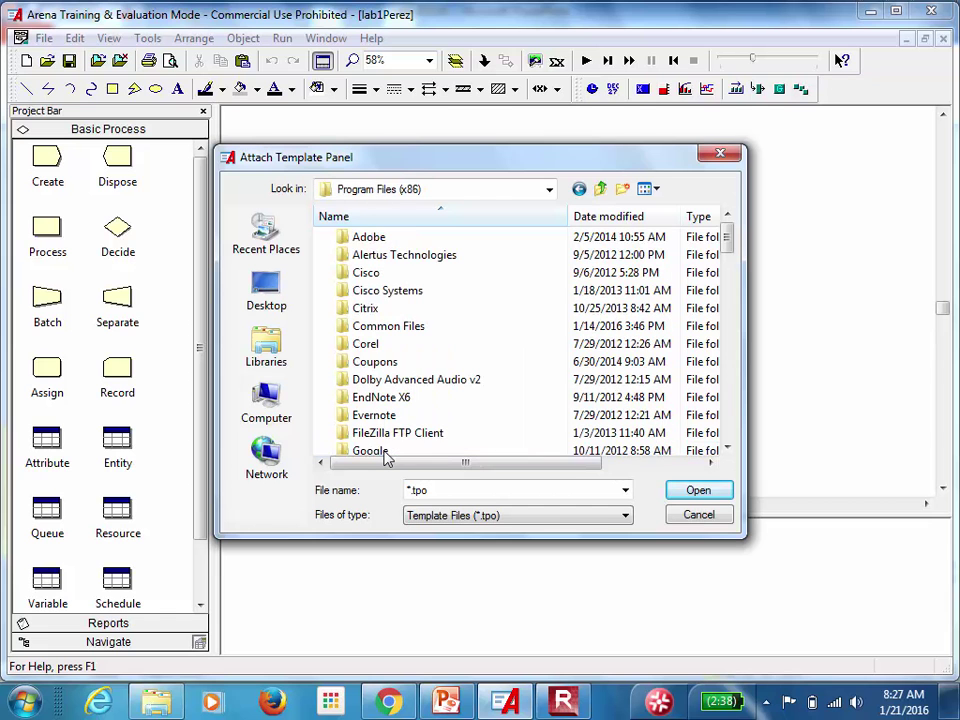
key("Down")
key("Down")
key("Down")
key("Down")
key("Down")
key("Down")
key("Down")
key("Down")
key("Down")
key("Down")
key("Down")
key("Down")
key("Down")
key("Down")
key("Down")
key("Down")
key("Down")
key("Down")
key("Down")
key("Down")
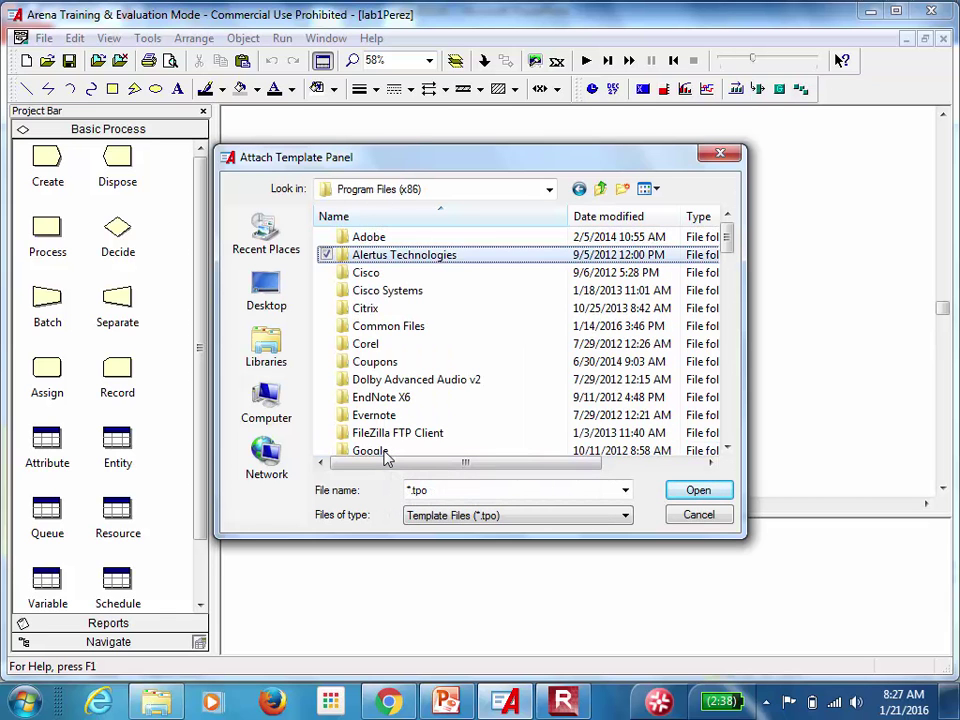
key("Down")
key("Down")
key("Down")
key("Down")
key("Down")
key("Down")
key("Down")
key("Down")
key("Down")
key("Down")
key("Down")
key("Down")
key("Down")
key("Down")
key("Down")
key("Down")
key("Down")
key("Down")
key("Down")
key("Down")
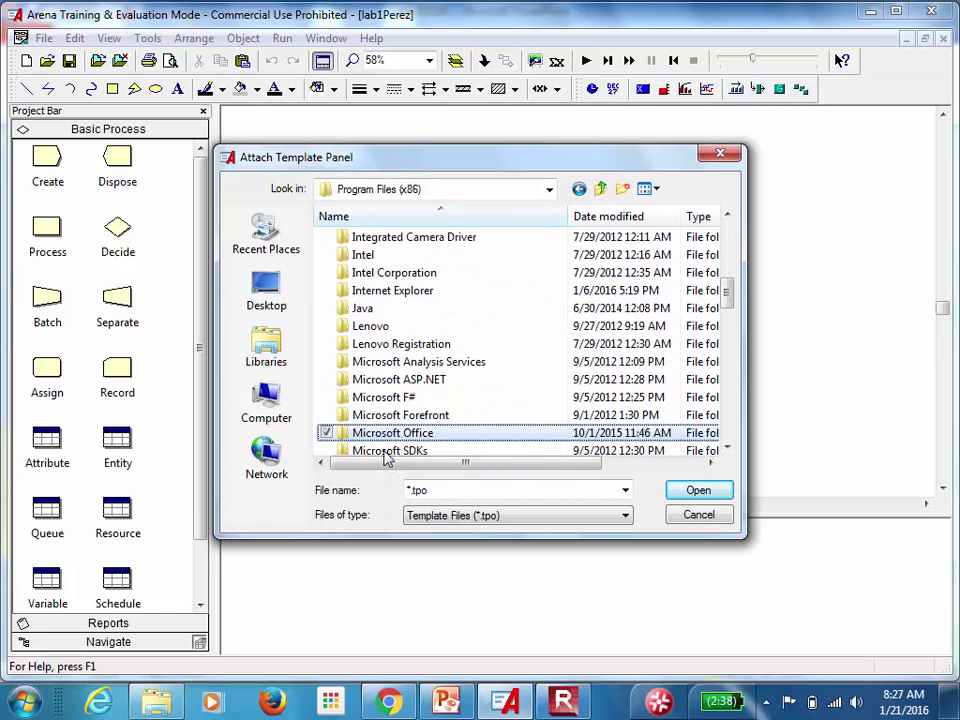
key("Down")
key("Down")
key("Down")
key("Down")
key("Down")
key("Down")
key("Down")
key("Down")
key("Down")
key("Down")
key("Down")
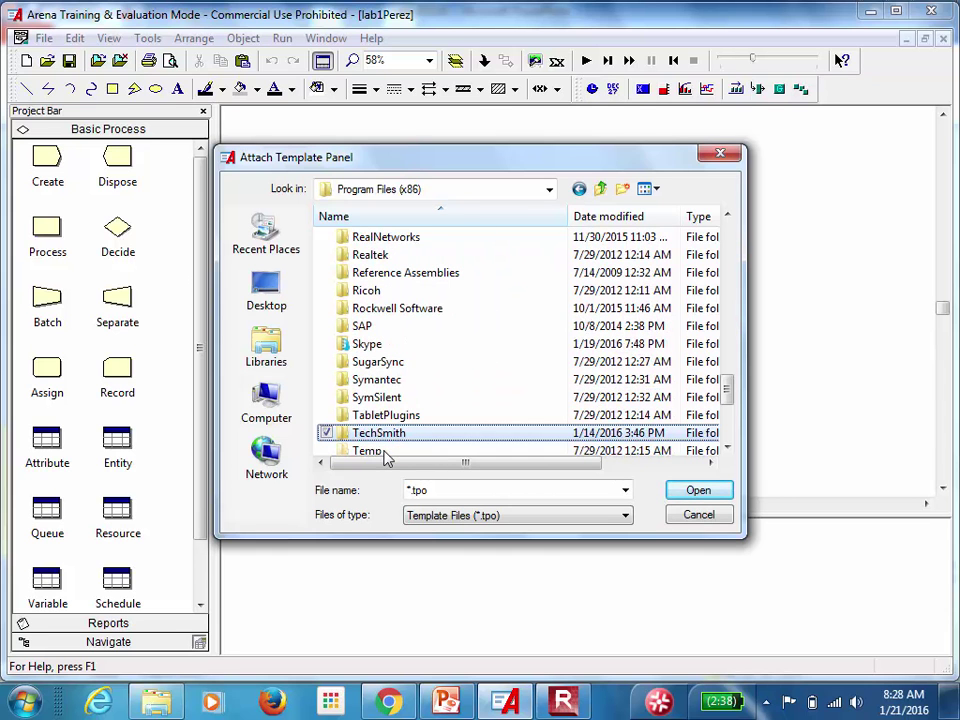
double_click(455, 316)
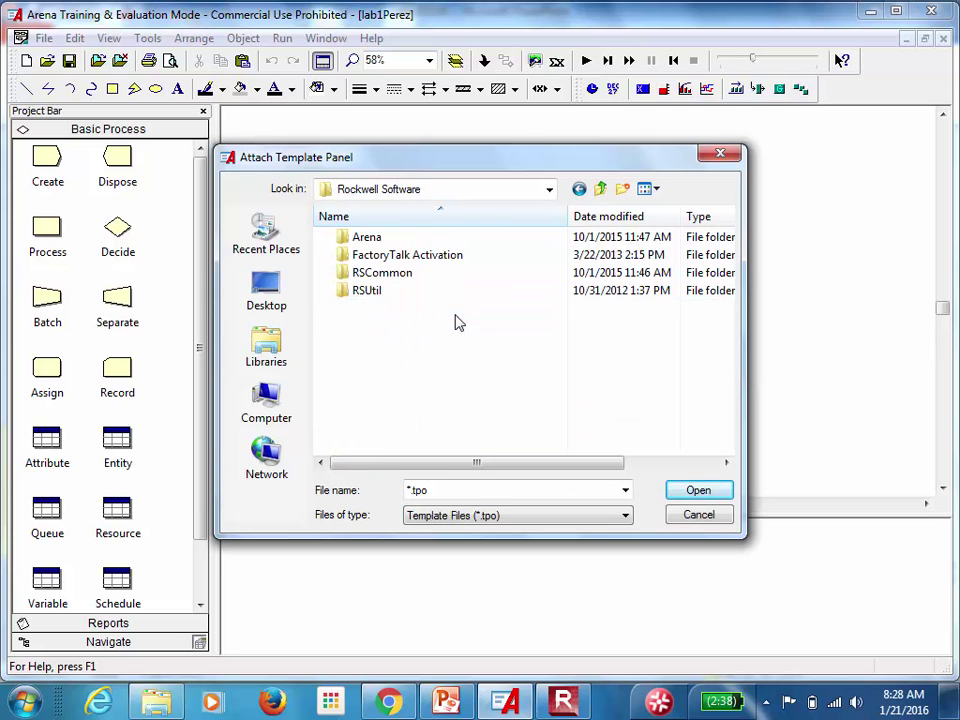
- Attach the Blocks.tpo template panel from Arena's Template folder
left_click(367, 240)
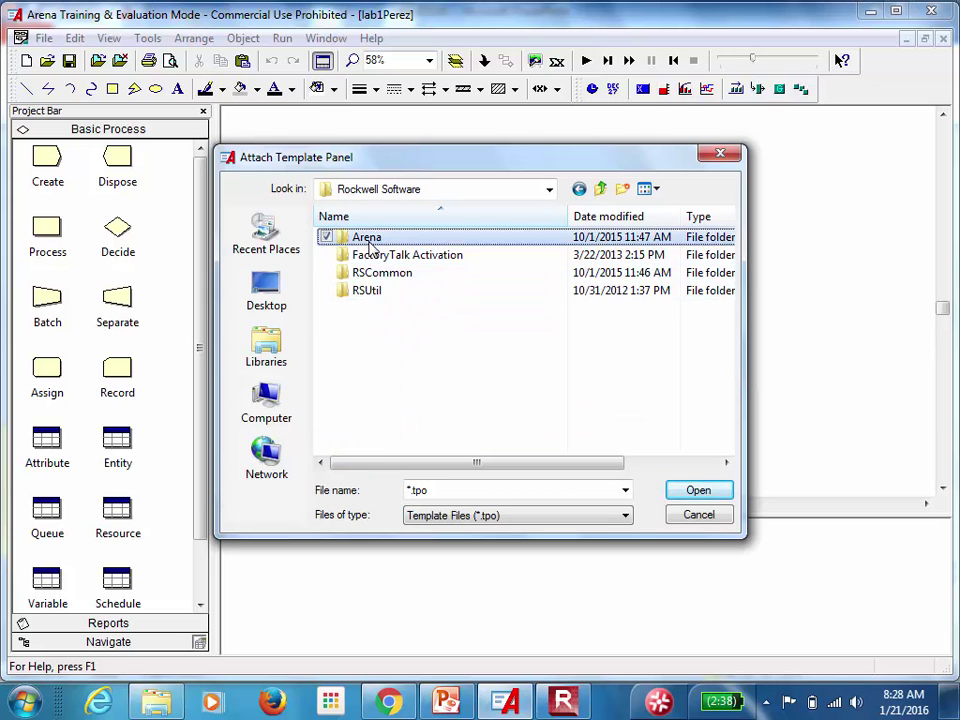
double_click(368, 242)
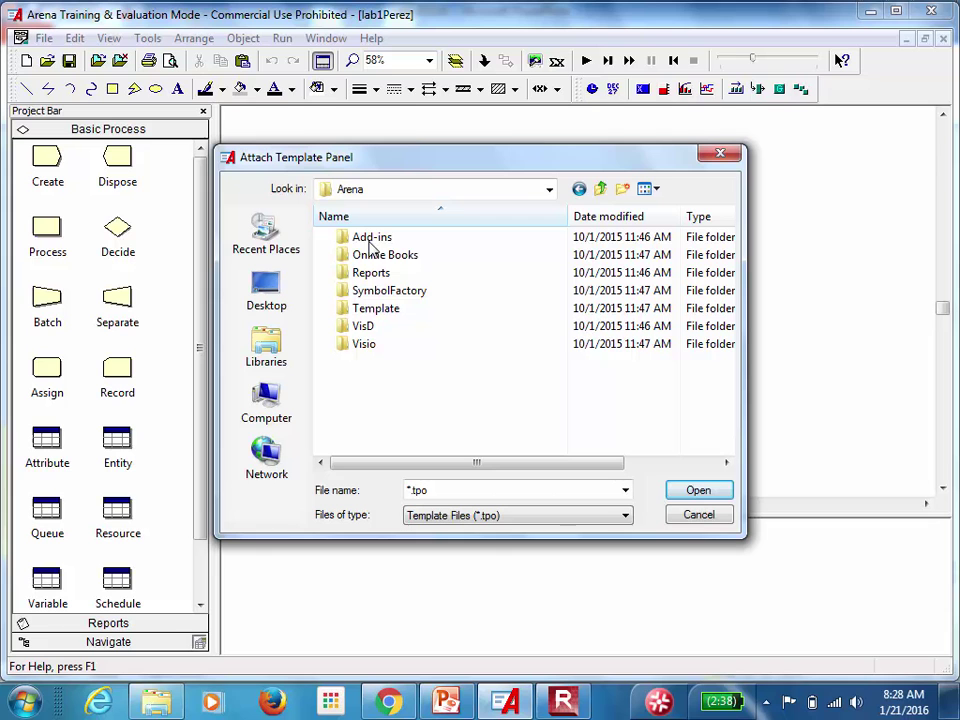
double_click(372, 309)
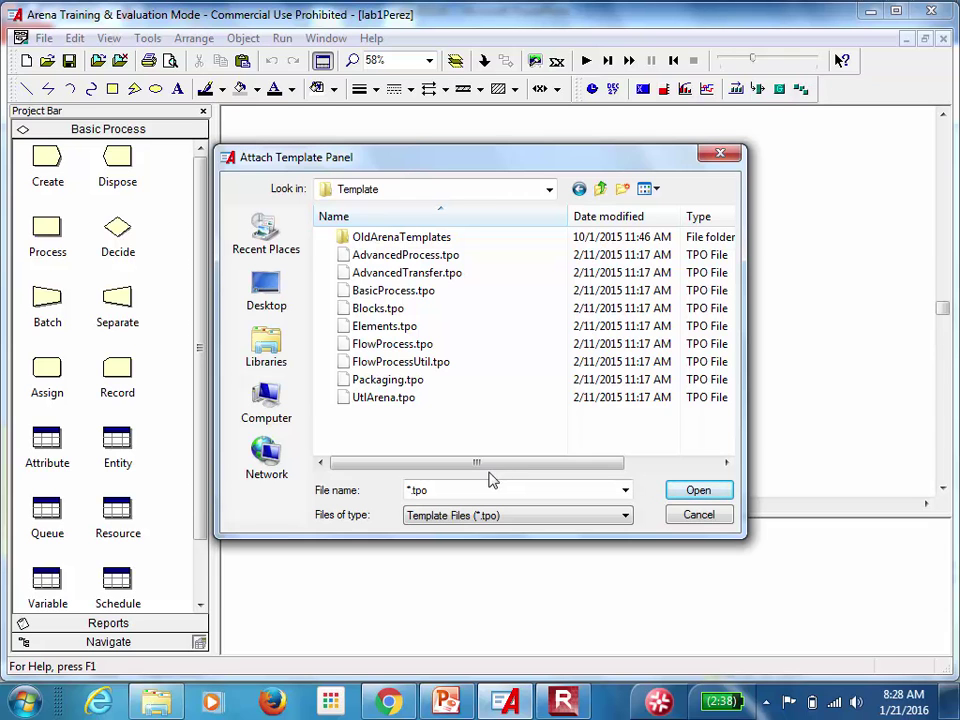
left_click(390, 308)
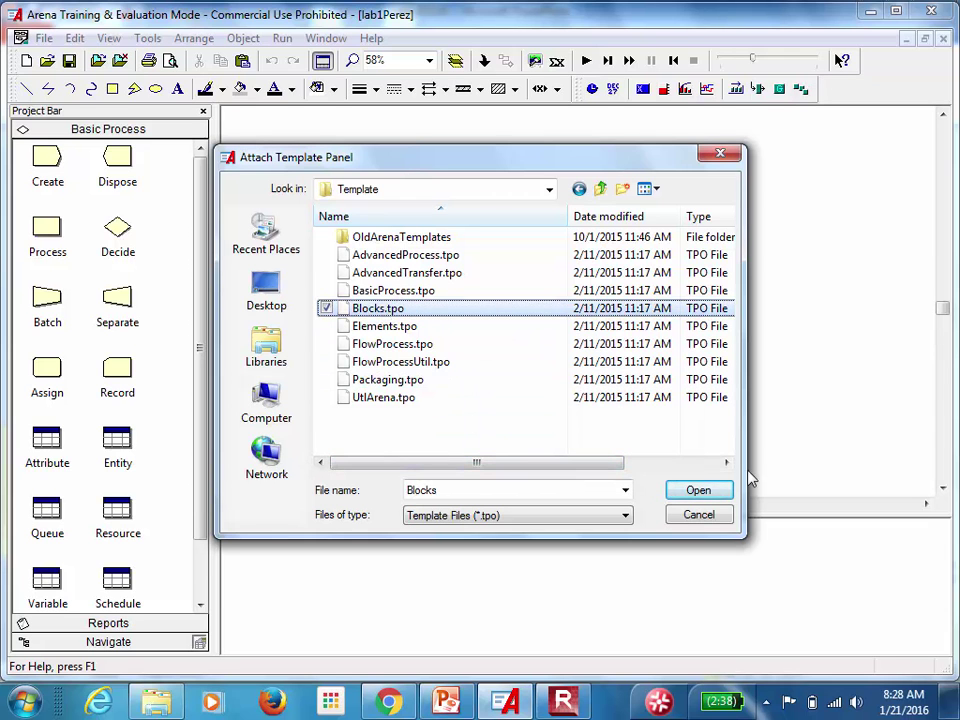
left_click(706, 490)
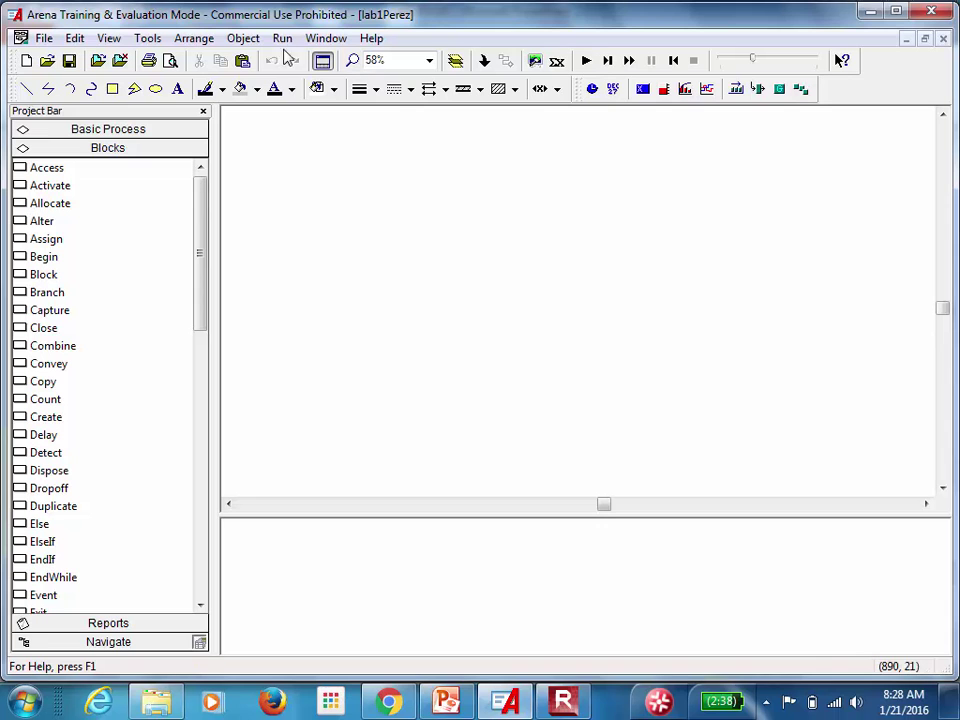
- Attach the Elements.tpo template panel to the project bar
right_click(137, 191)
mouse_move(180, 271)
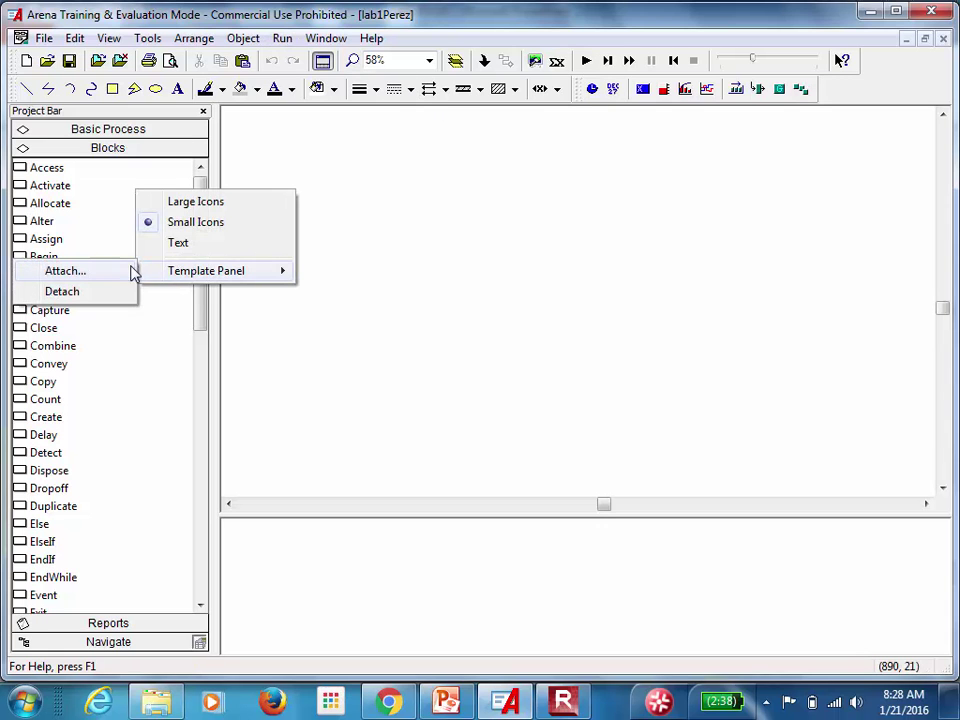
left_click(137, 272)
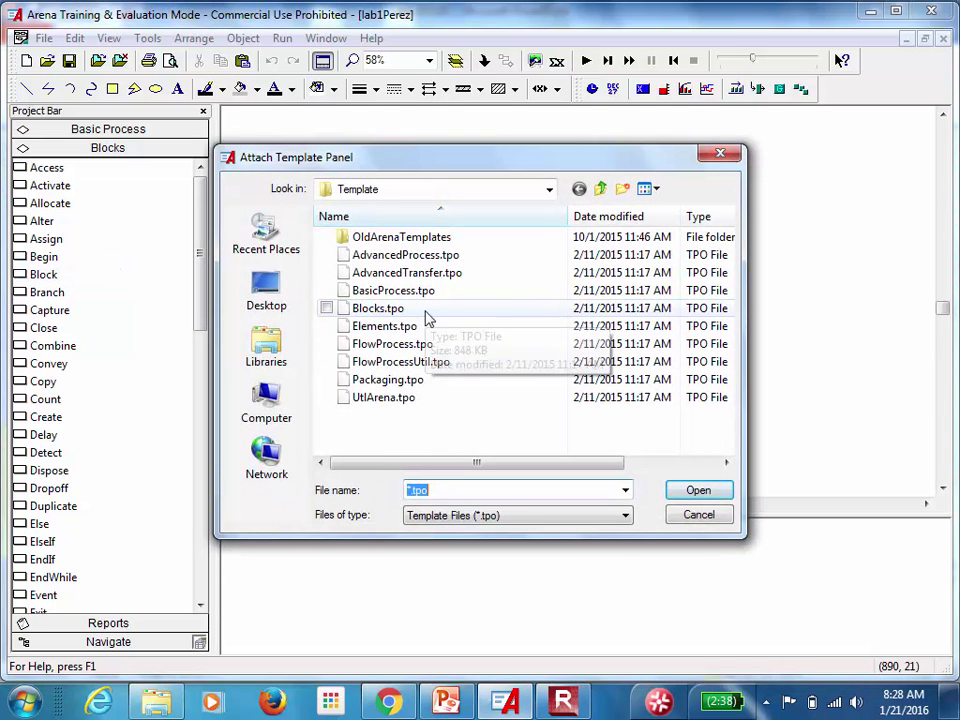
left_click(414, 326)
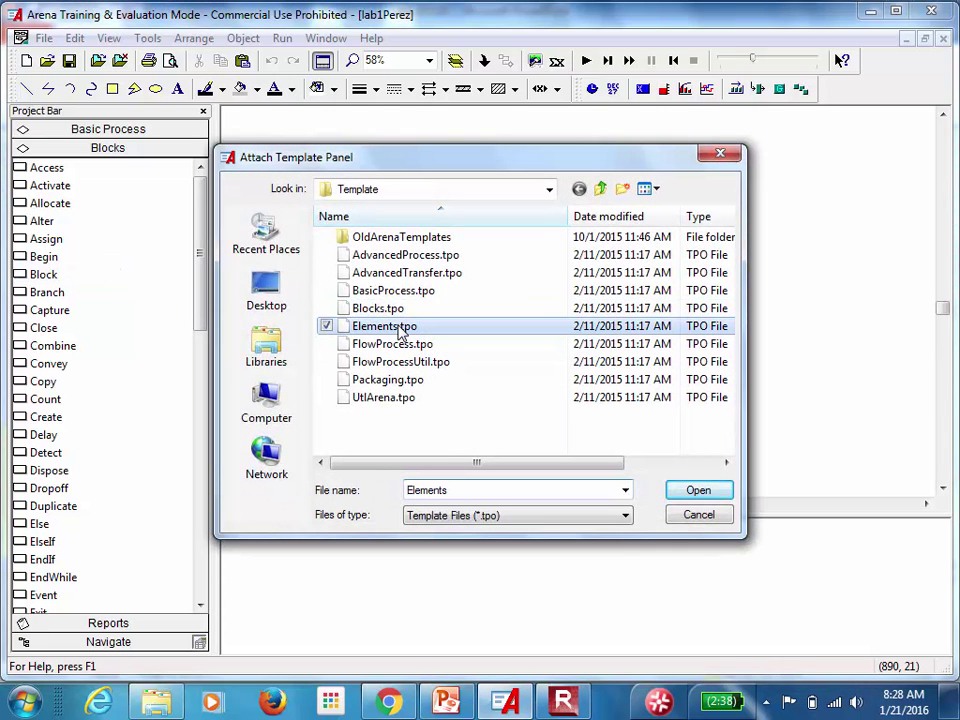
left_click(697, 491)
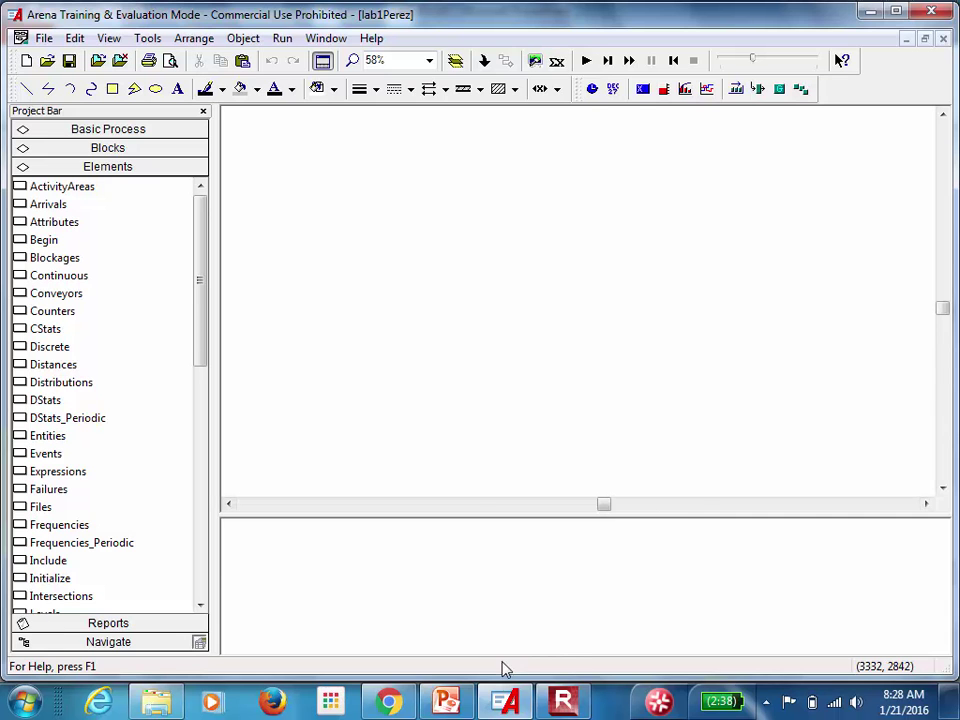
- Check the Resources Elements slide in PowerPoint, return to Arena and place a Resources element in the model window
left_click(449, 703)
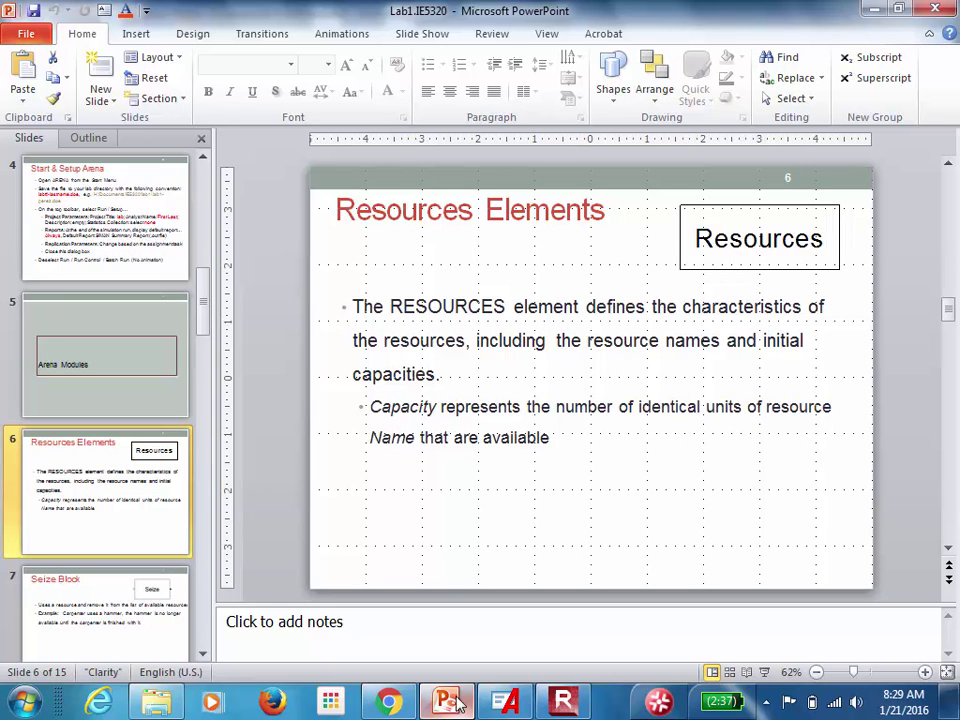
key("alt+Tab")
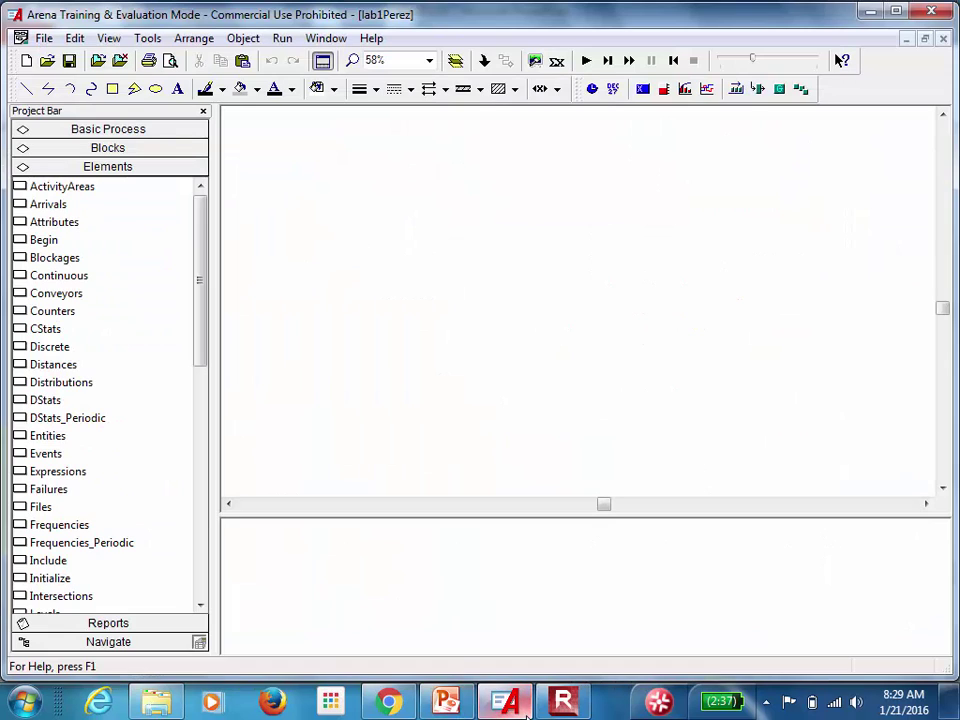
left_click_drag(204, 268, 191, 450)
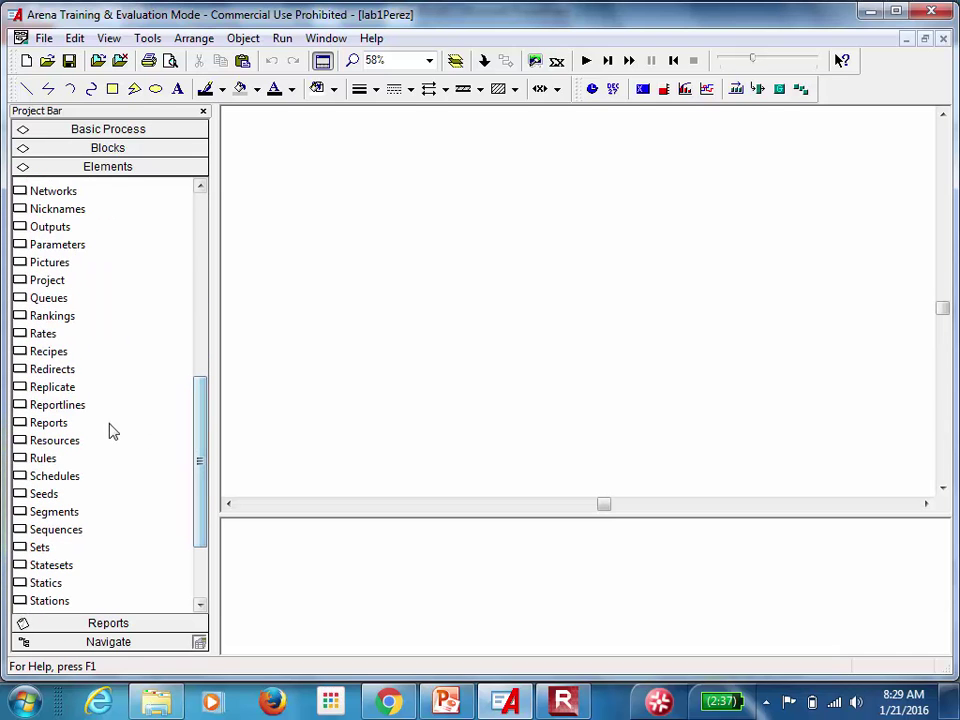
left_click_drag(64, 442, 640, 400)
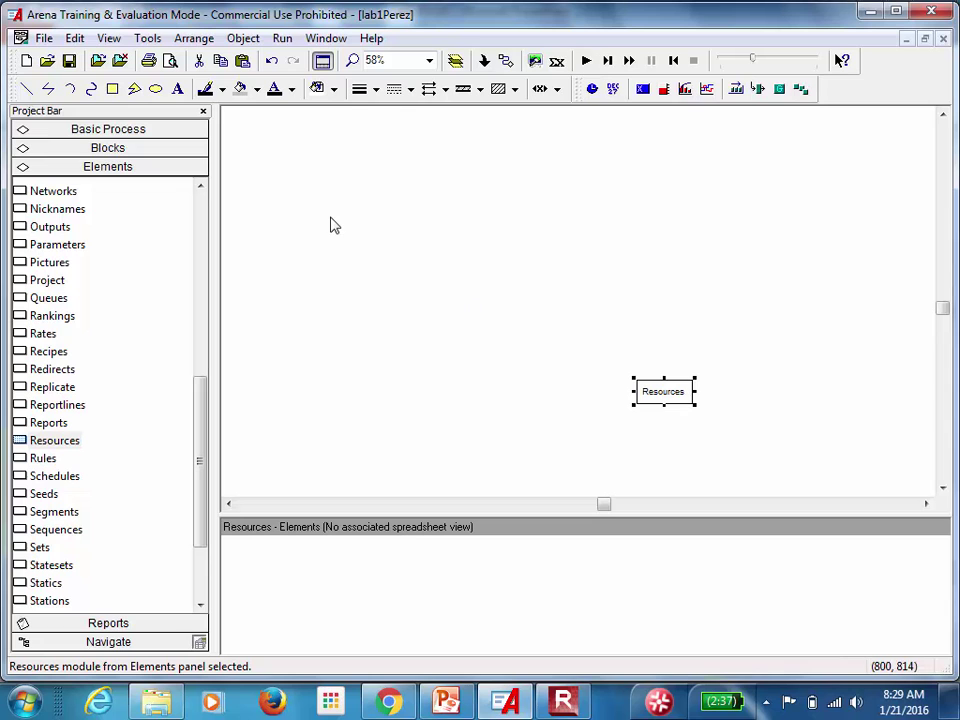
- Add the text label "Experimental Frame" to the model and move the Resources element just below it
left_click(177, 89)
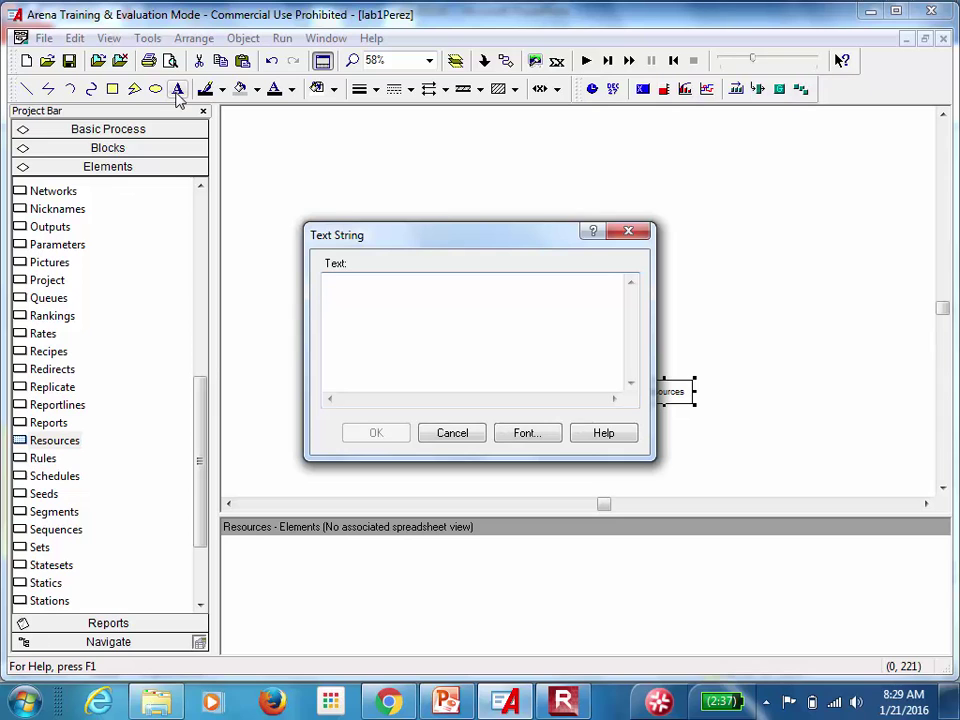
type("Exp")
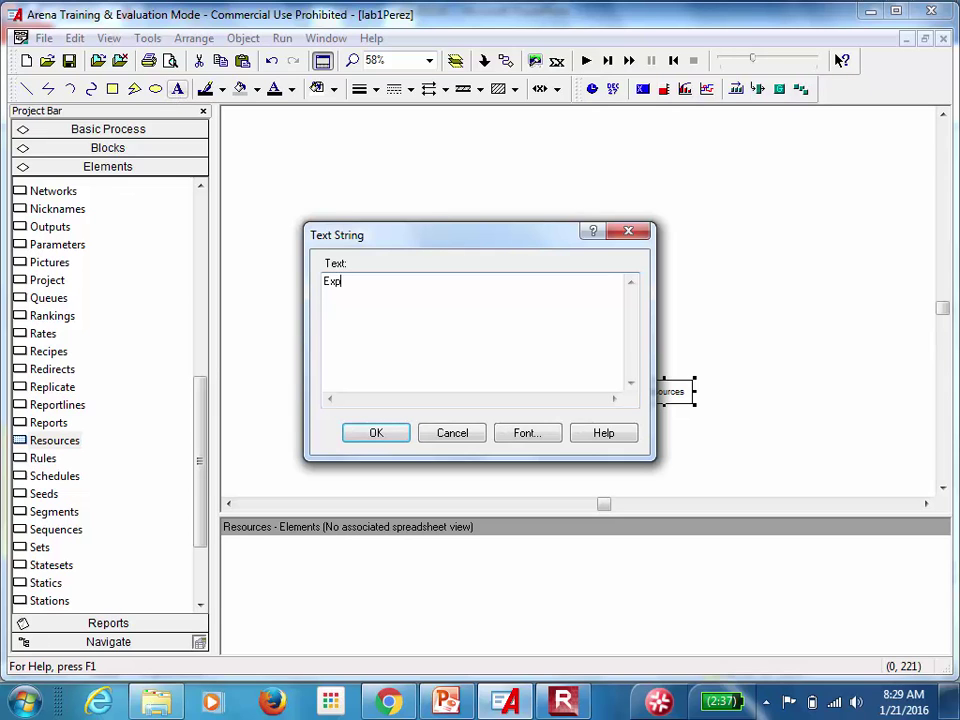
type("erimental Frame")
left_click(379, 438)
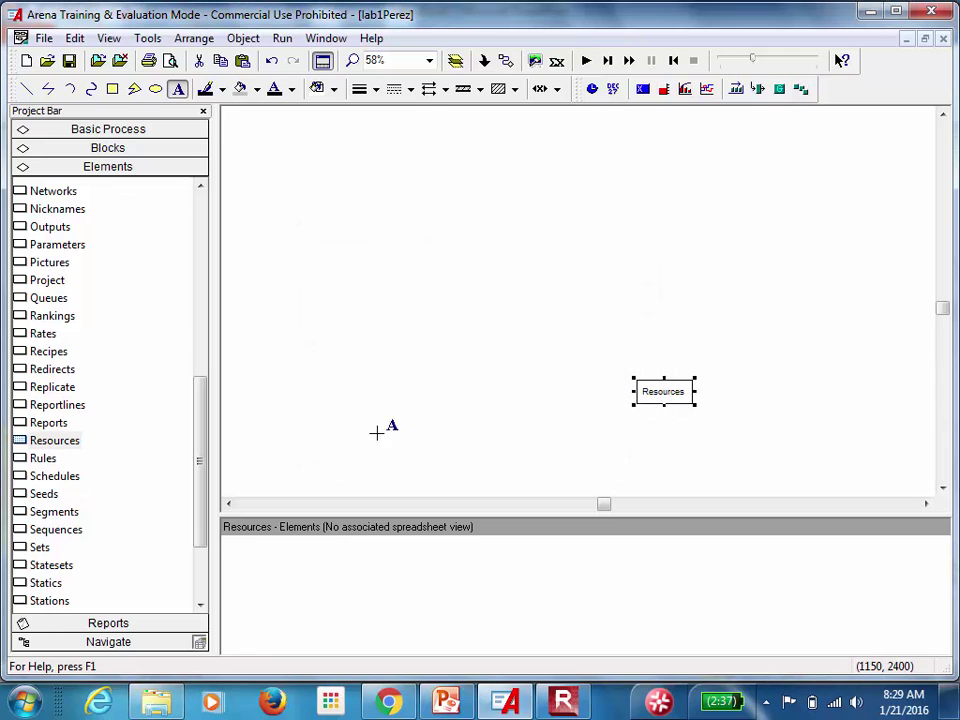
left_click(305, 330)
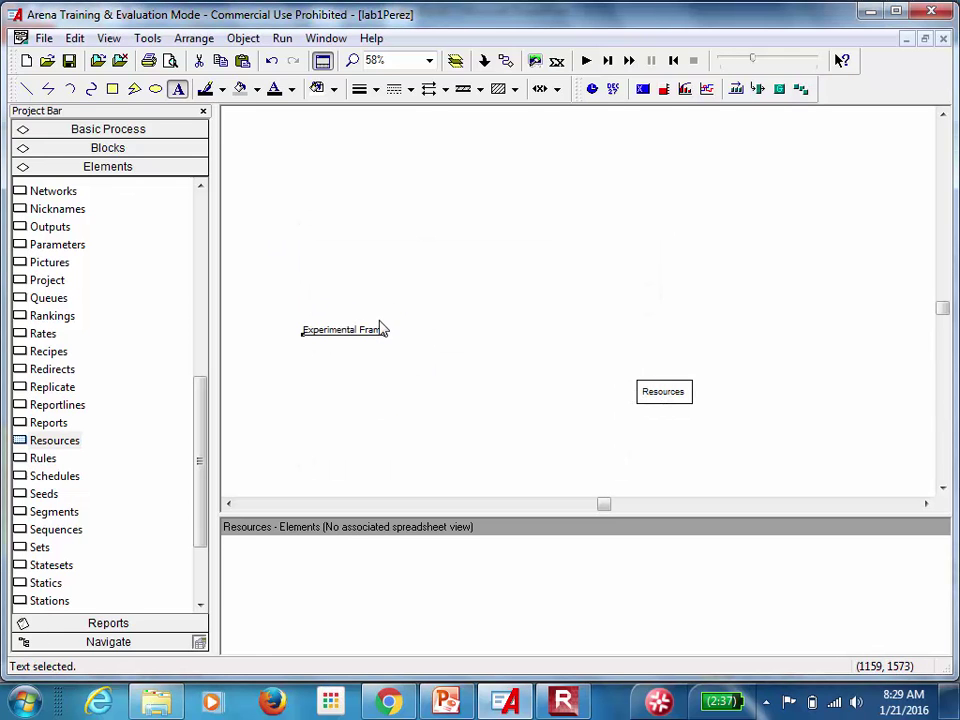
left_click_drag(679, 412, 372, 400)
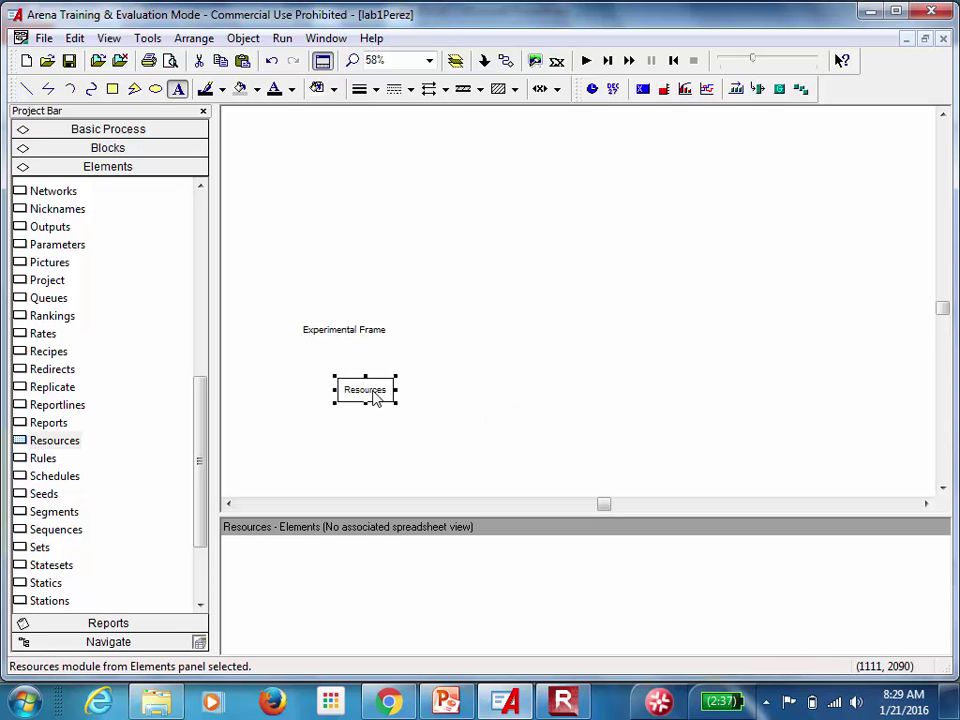
left_click(568, 474)
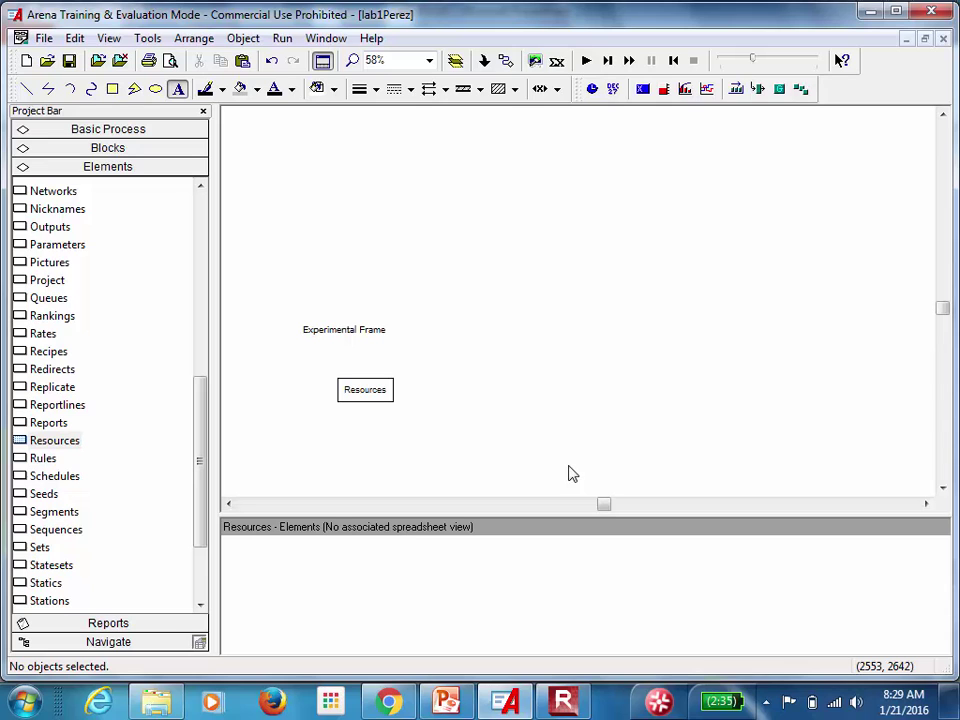
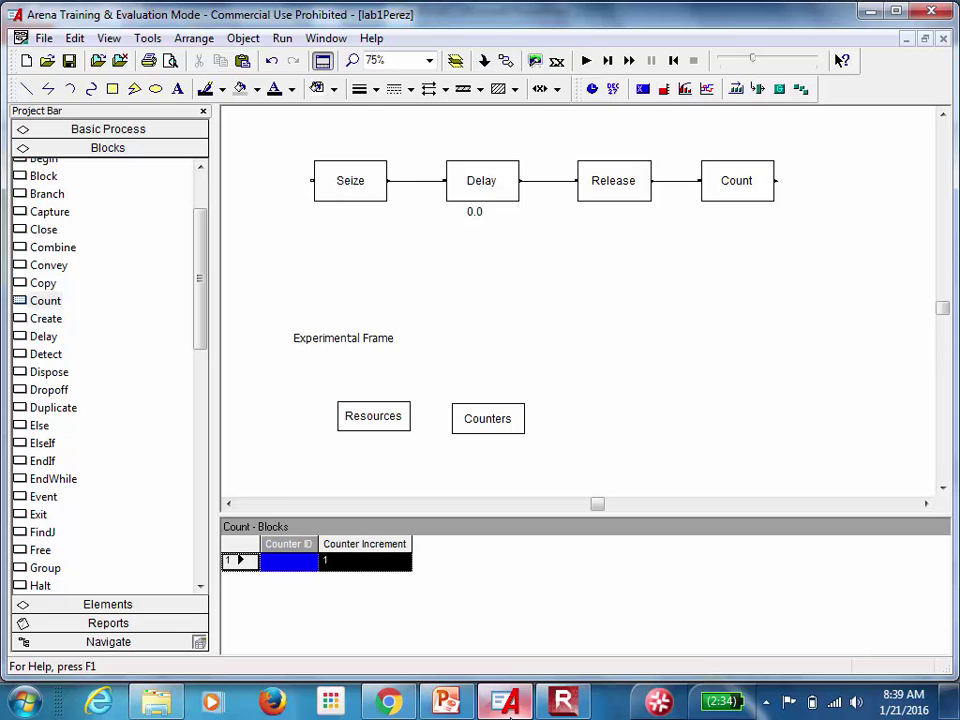
- Place a Create block in front of the Seize block in the model
left_click_drag(204, 306, 206, 249)
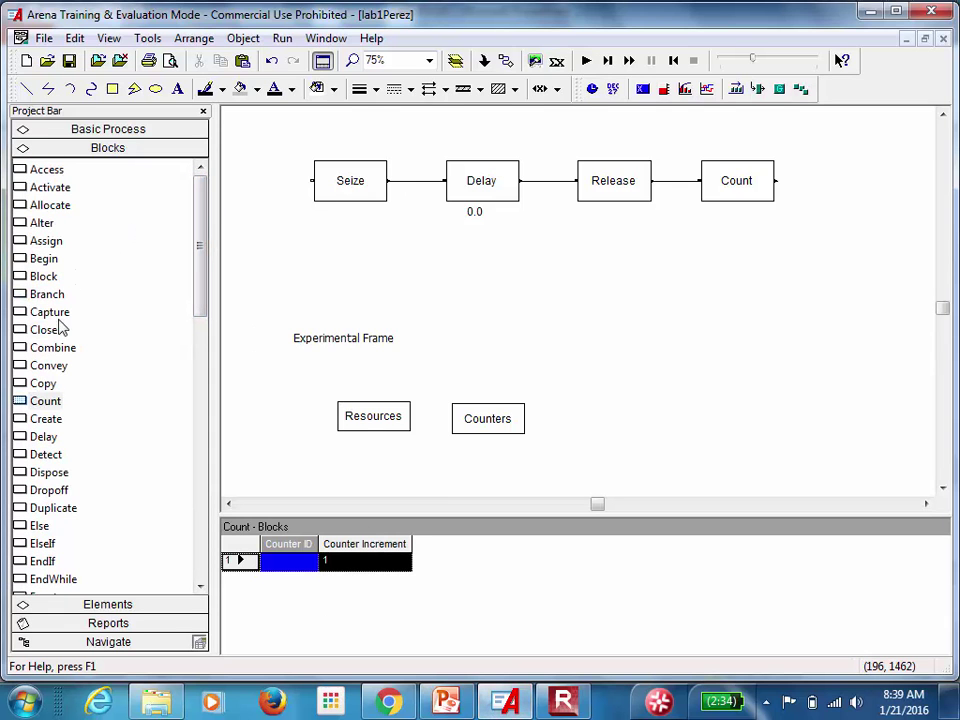
left_click(45, 420)
left_click_drag(57, 421, 236, 186)
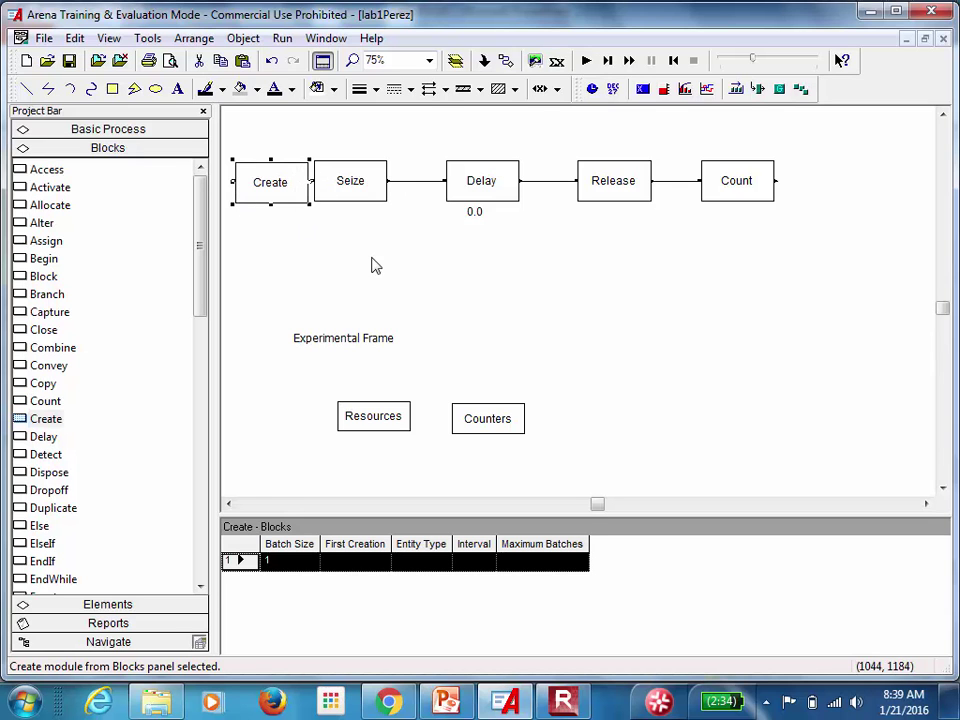
- Move the connected Seize, Delay, Release and Count blocks together to the right, leaving a gap after the Create block
left_click(786, 246)
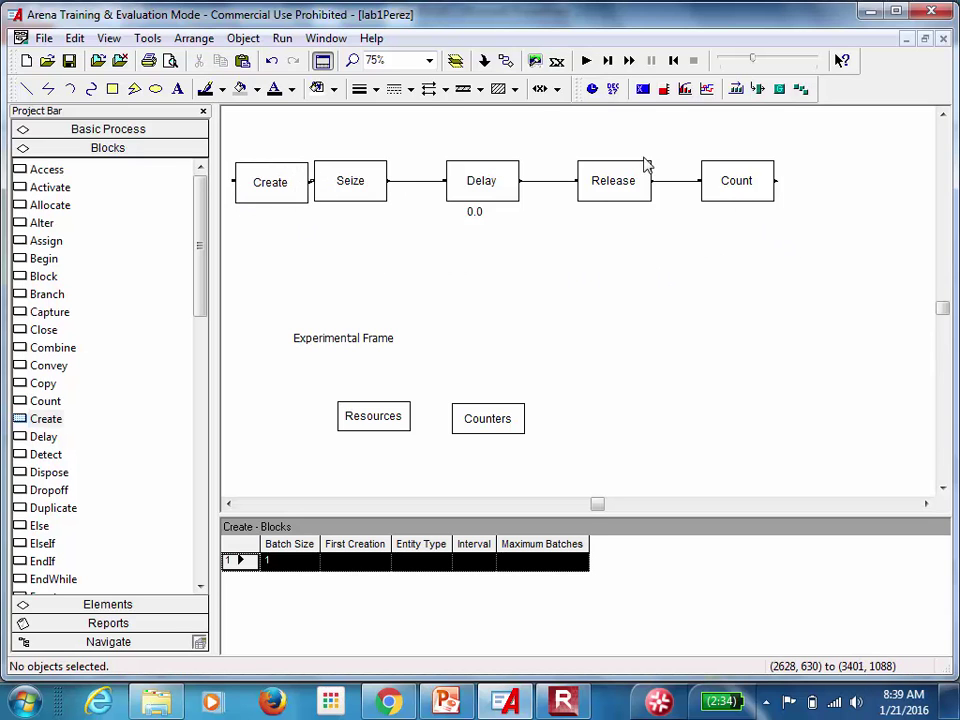
left_click_drag(378, 158, 307, 147)
left_click_drag(351, 182, 476, 184)
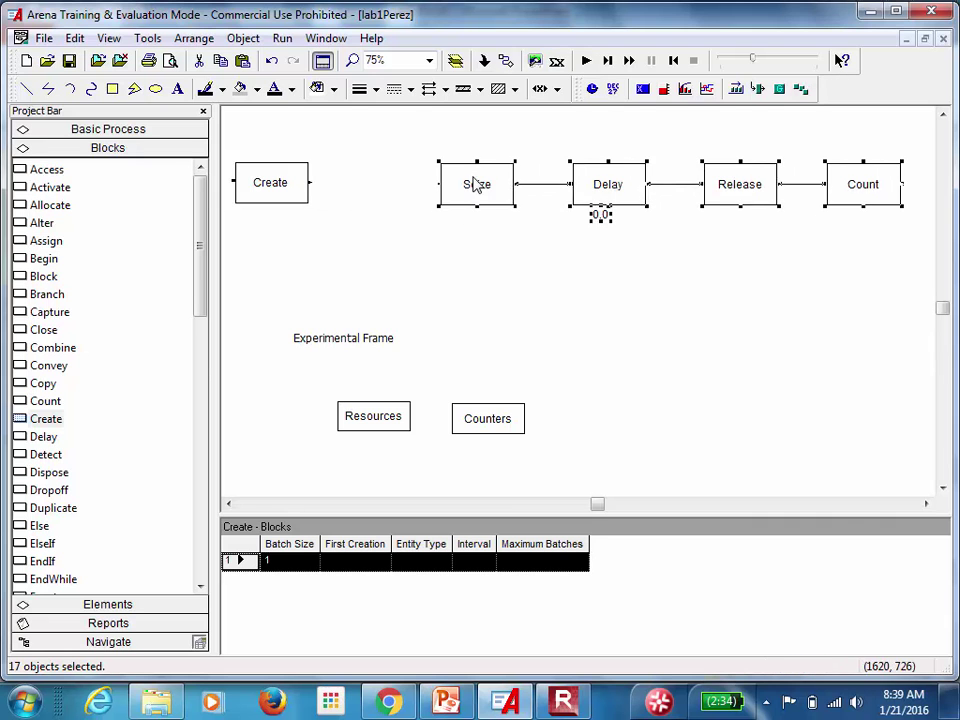
left_click(381, 279)
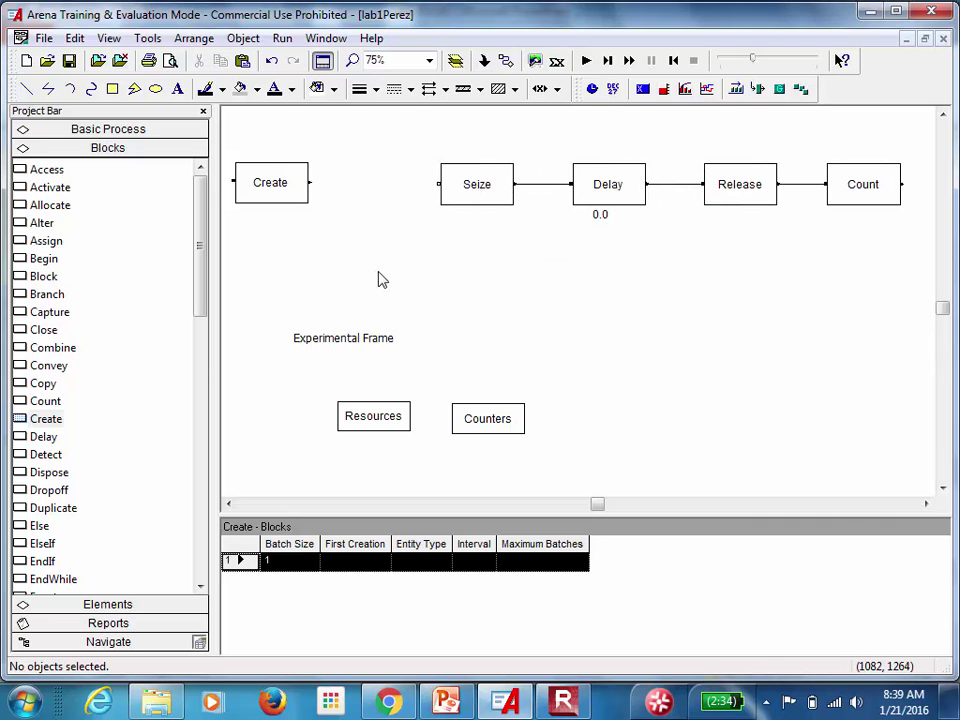
- Build an expression for the Create block's Interval using the Exponential random distribution
double_click(268, 190)
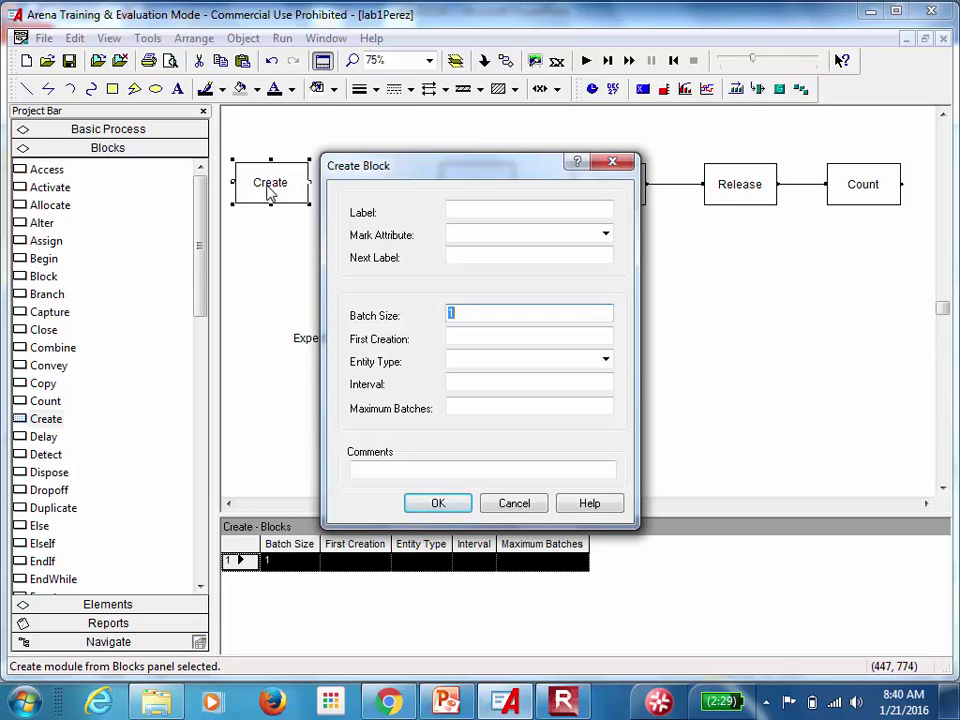
left_click(465, 382)
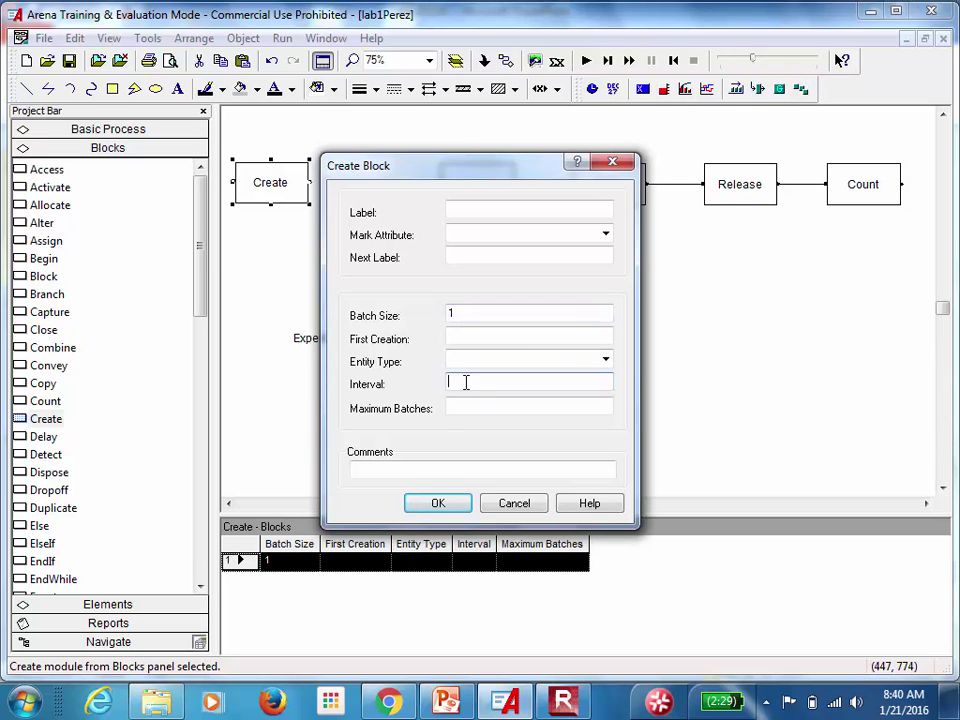
right_click(465, 383)
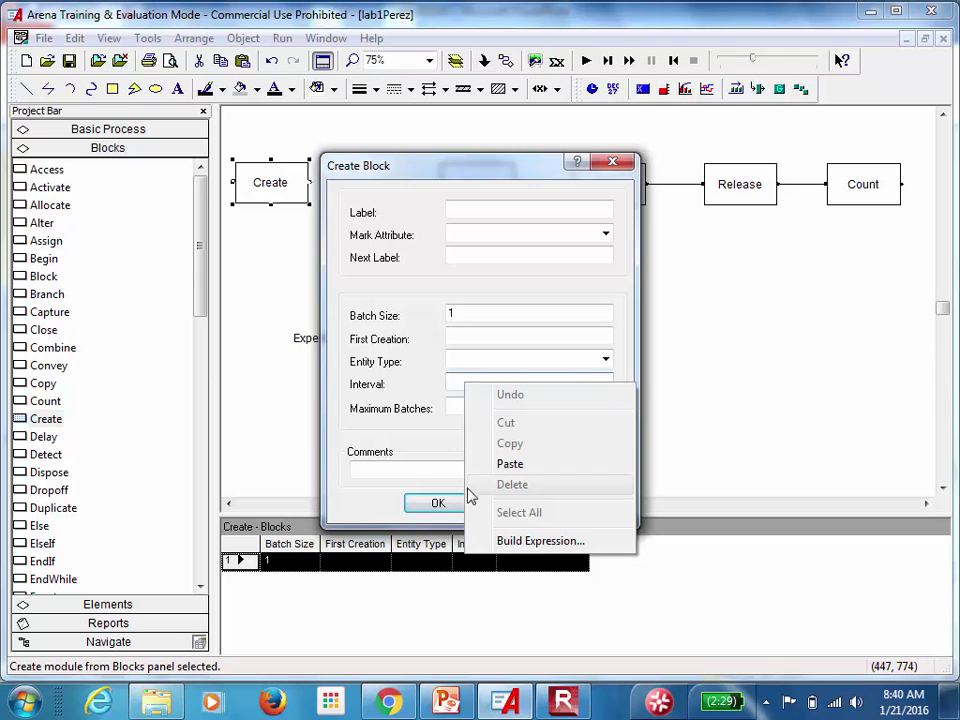
left_click(527, 541)
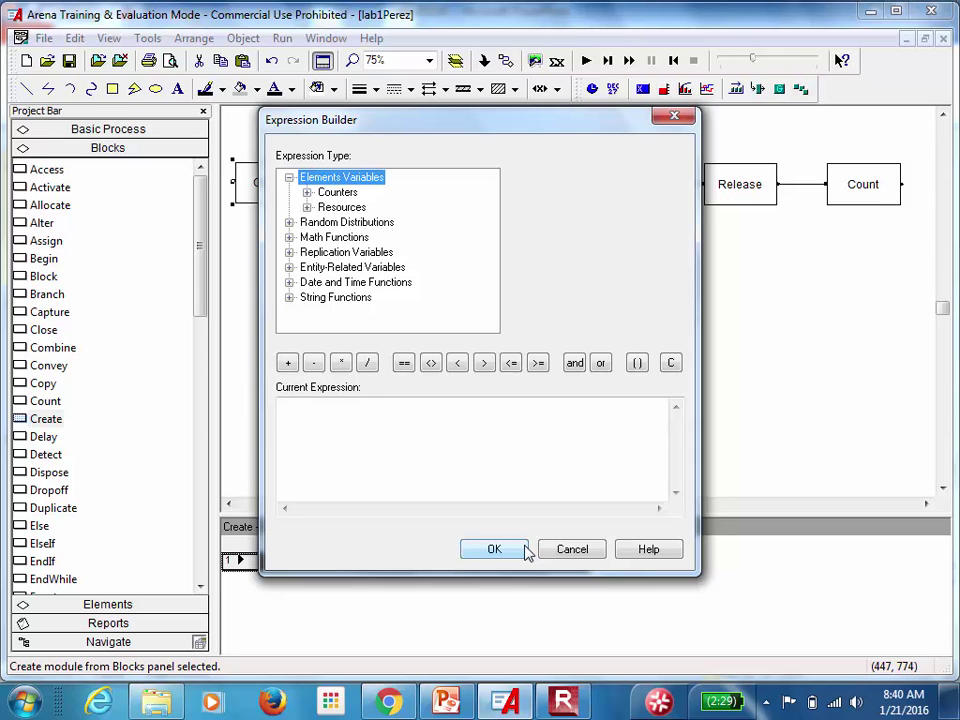
left_click(289, 222)
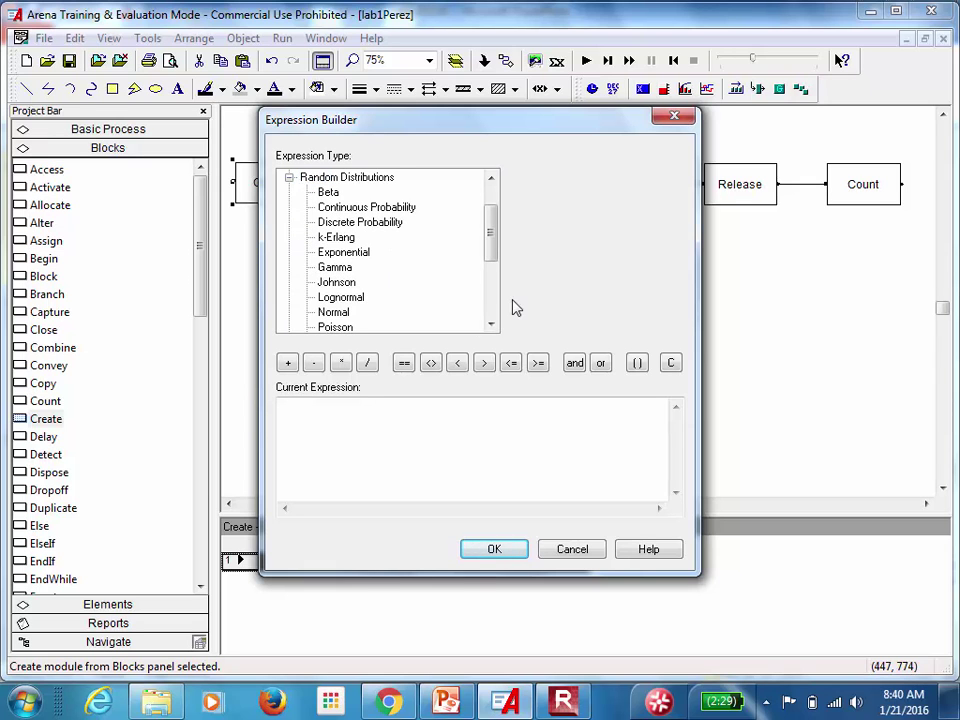
left_click(490, 324)
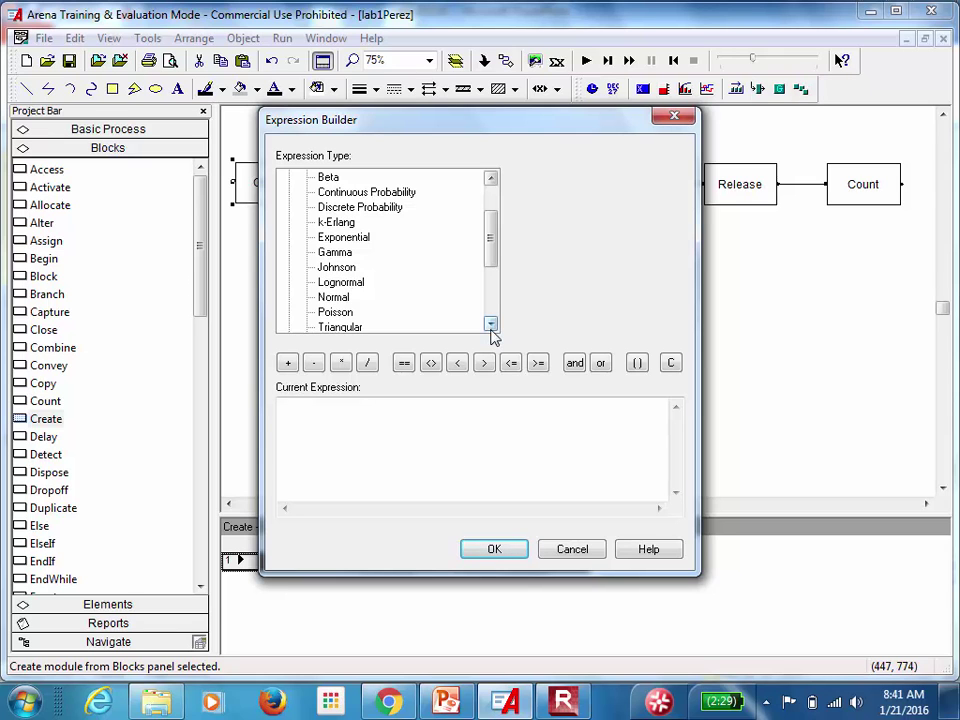
left_click(359, 241)
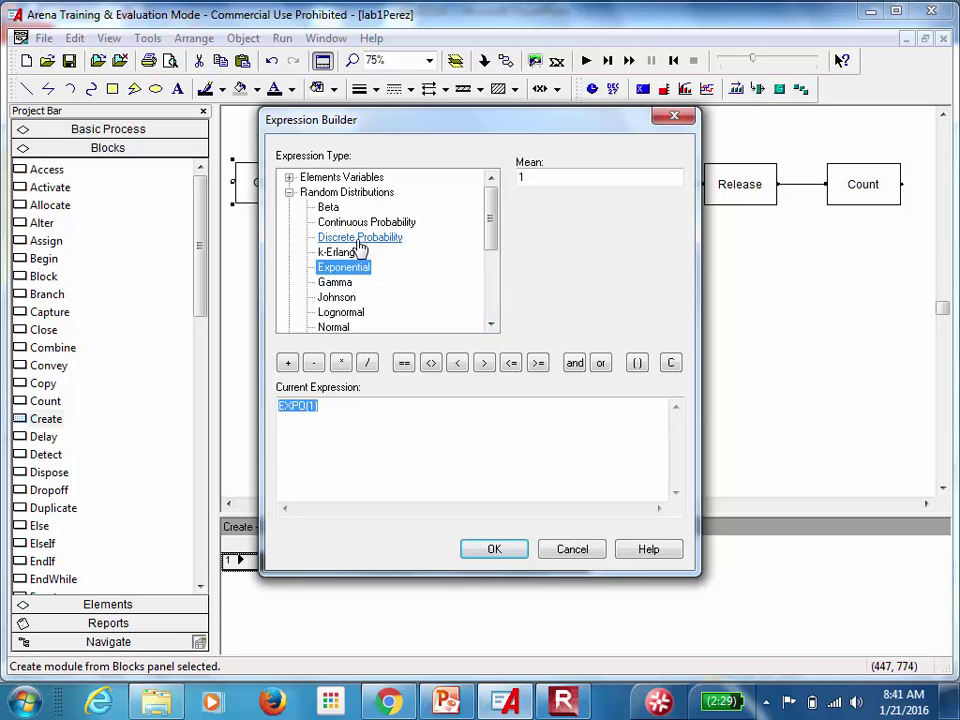
- Set the exponential mean to 4.4, compare it with the First Example slide in PowerPoint, and accept EXPO(4.4) as the Create block's interval
left_click(536, 178)
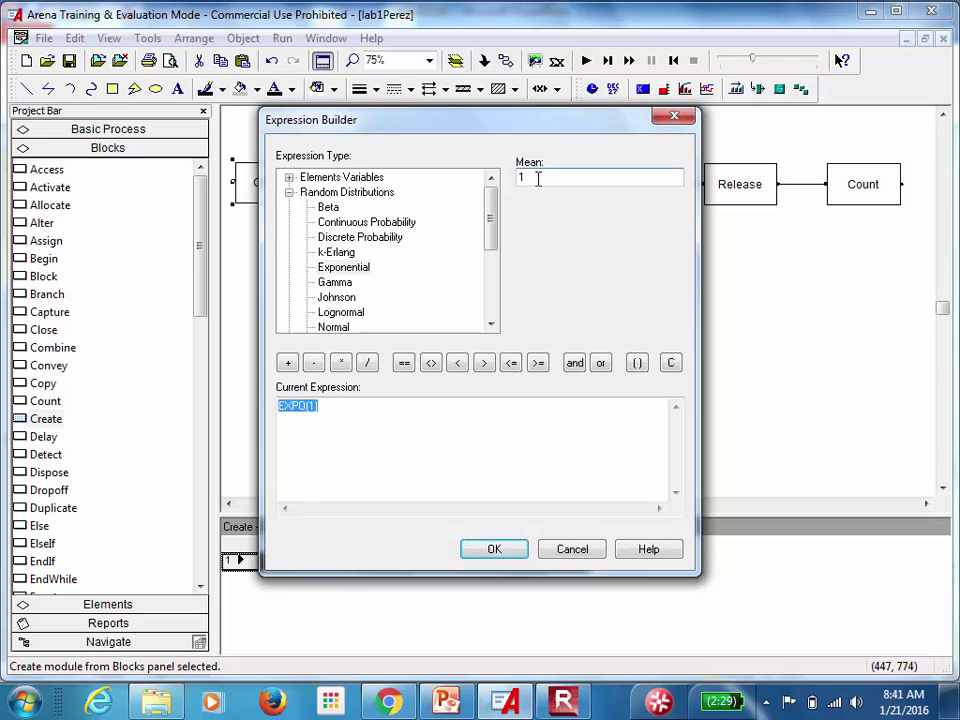
key("BackSpace")
type("4.4")
left_click(446, 702)
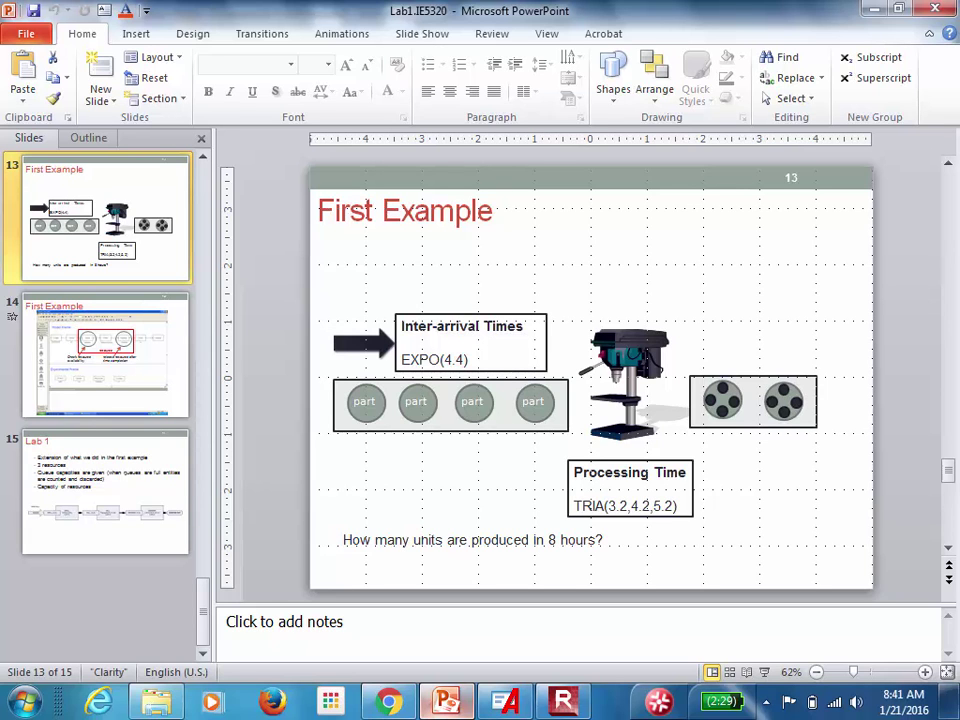
left_click(500, 703)
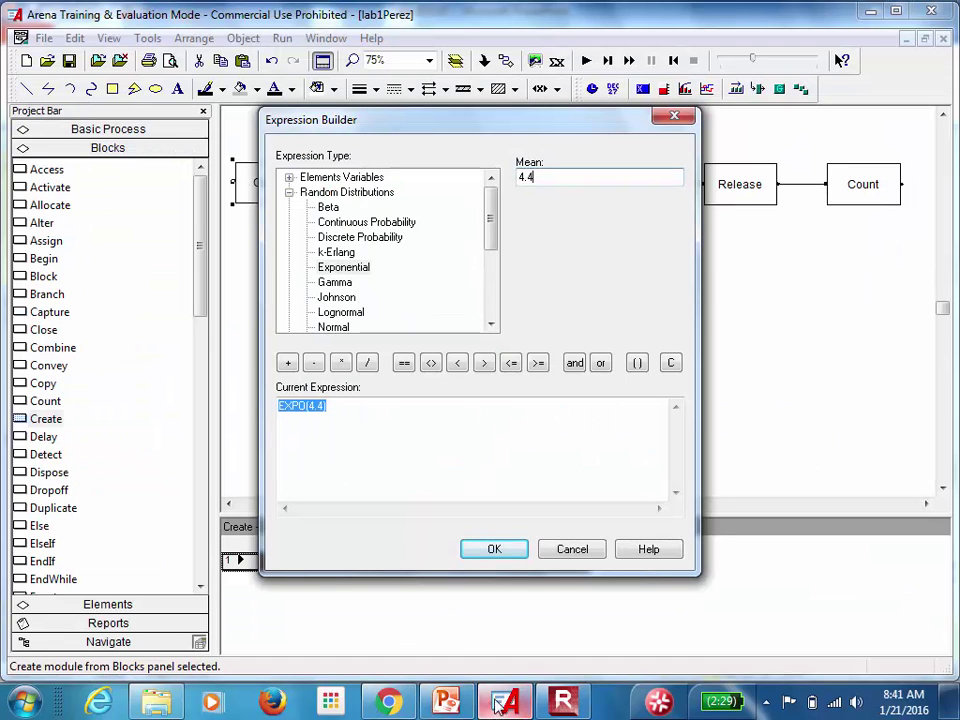
left_click(494, 550)
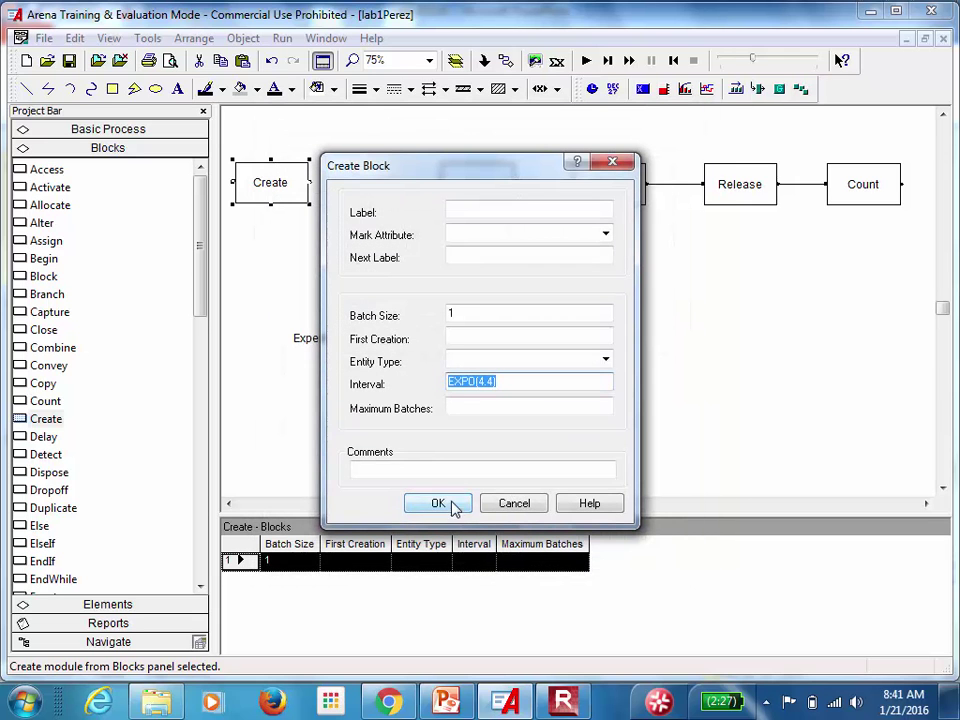
left_click(509, 387)
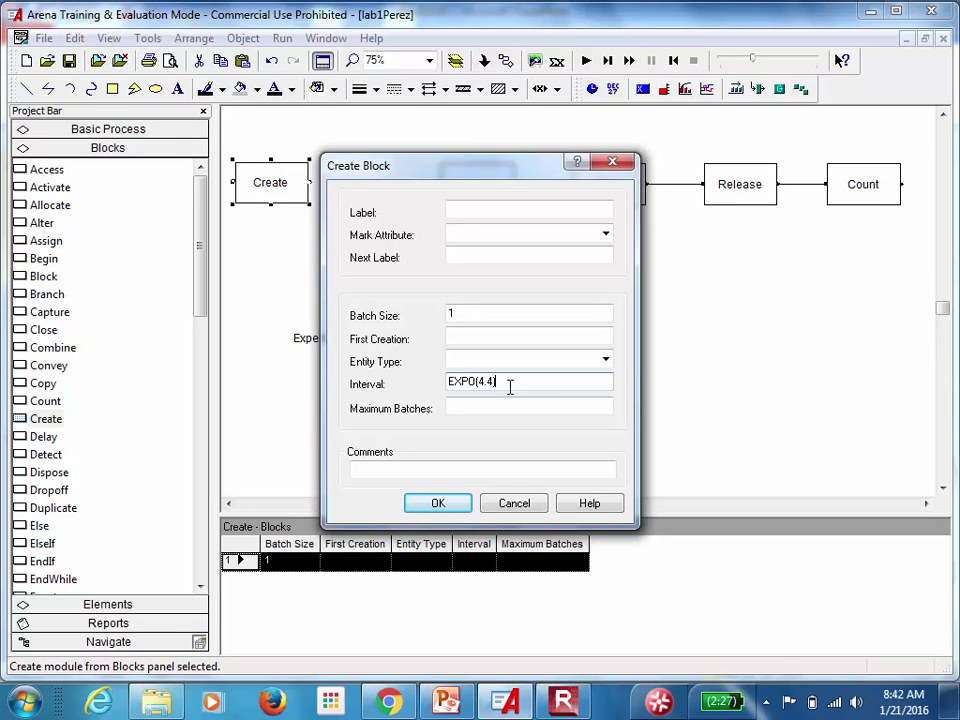
left_click(425, 502)
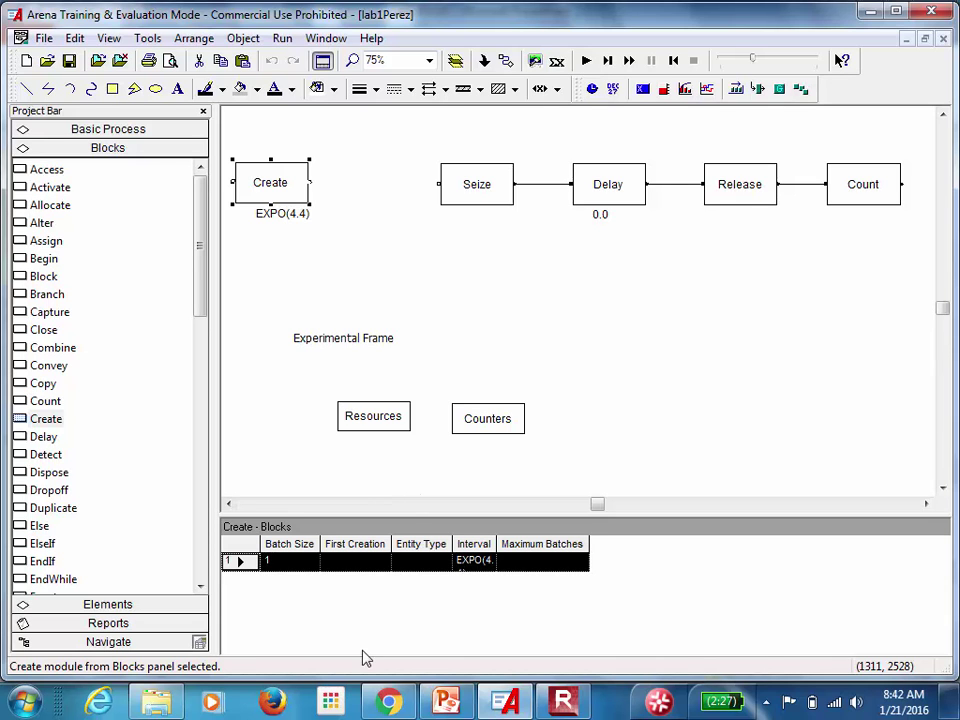
- Check the First Example slide in PowerPoint, return to Arena and place a Queues element beside the Counters element
left_click(562, 702)
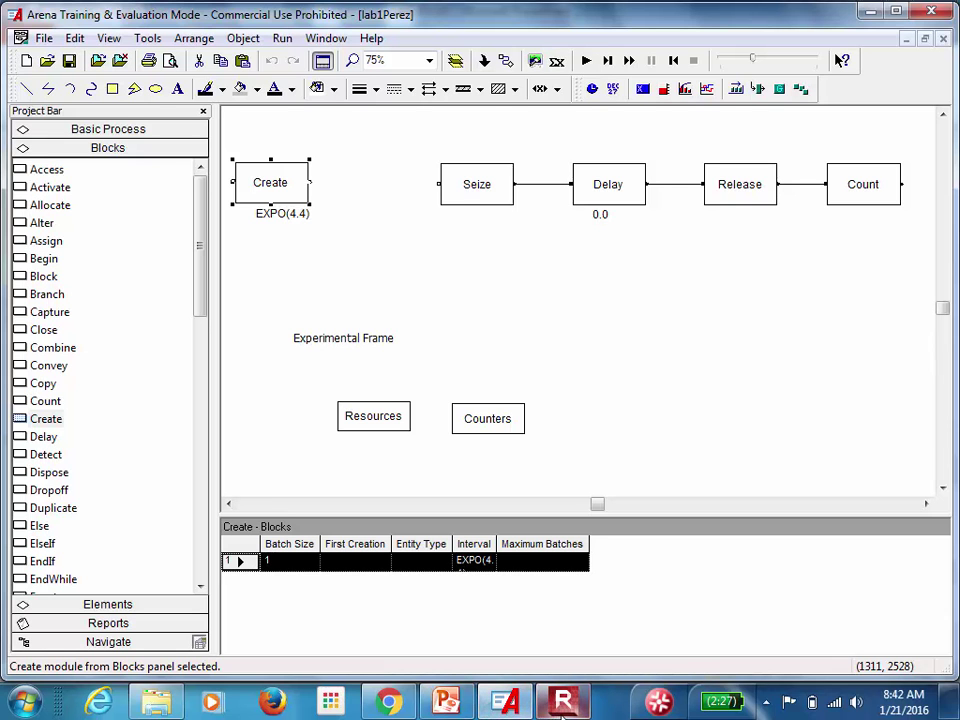
left_click(449, 703)
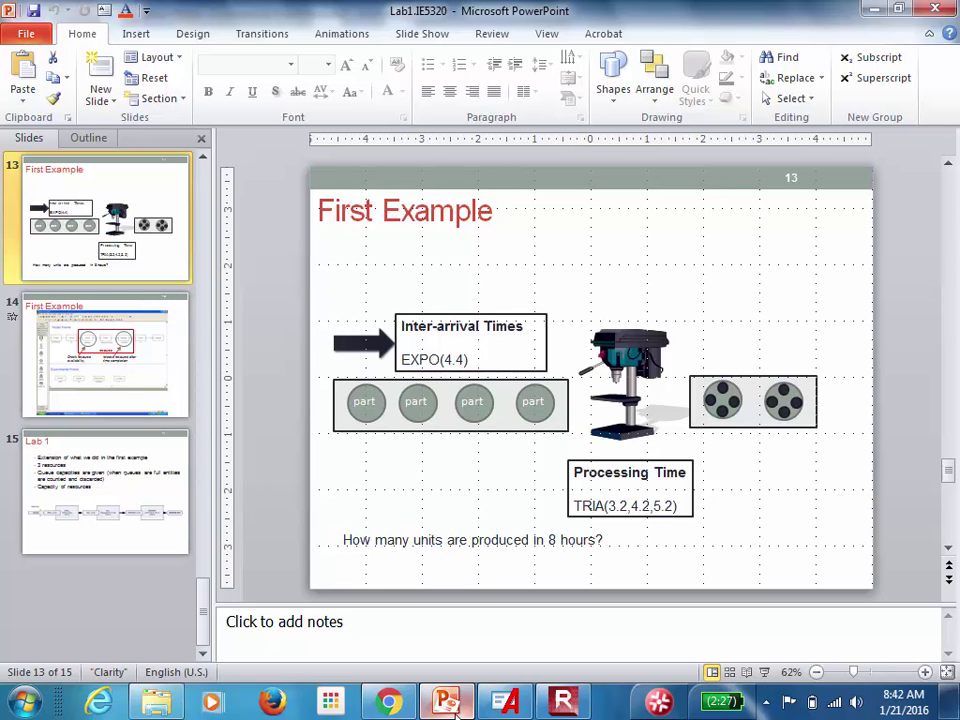
left_click(872, 12)
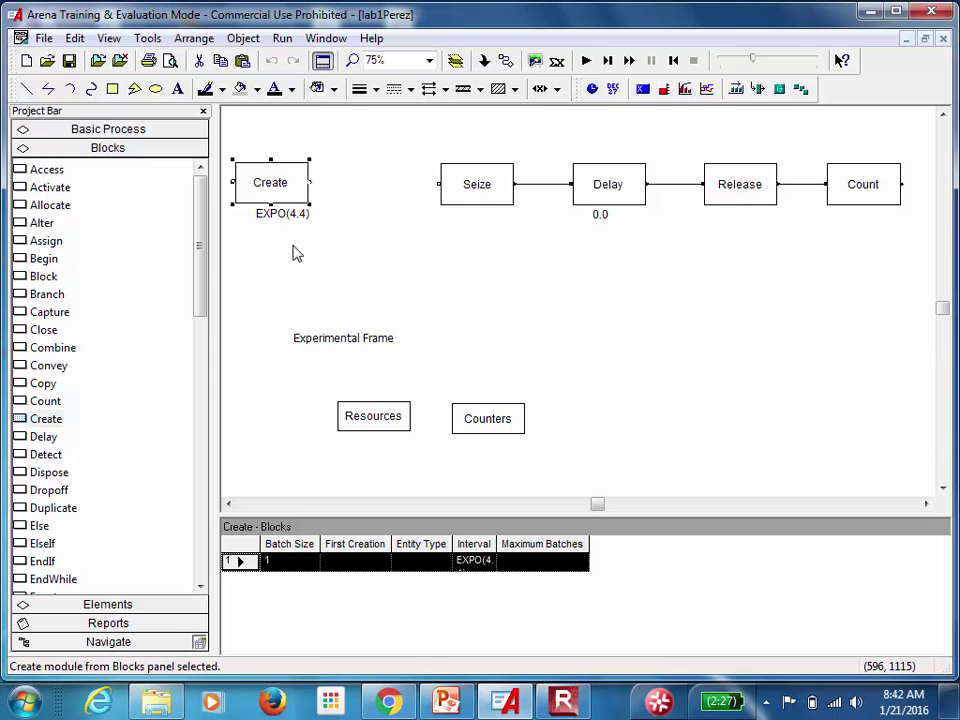
left_click(108, 605)
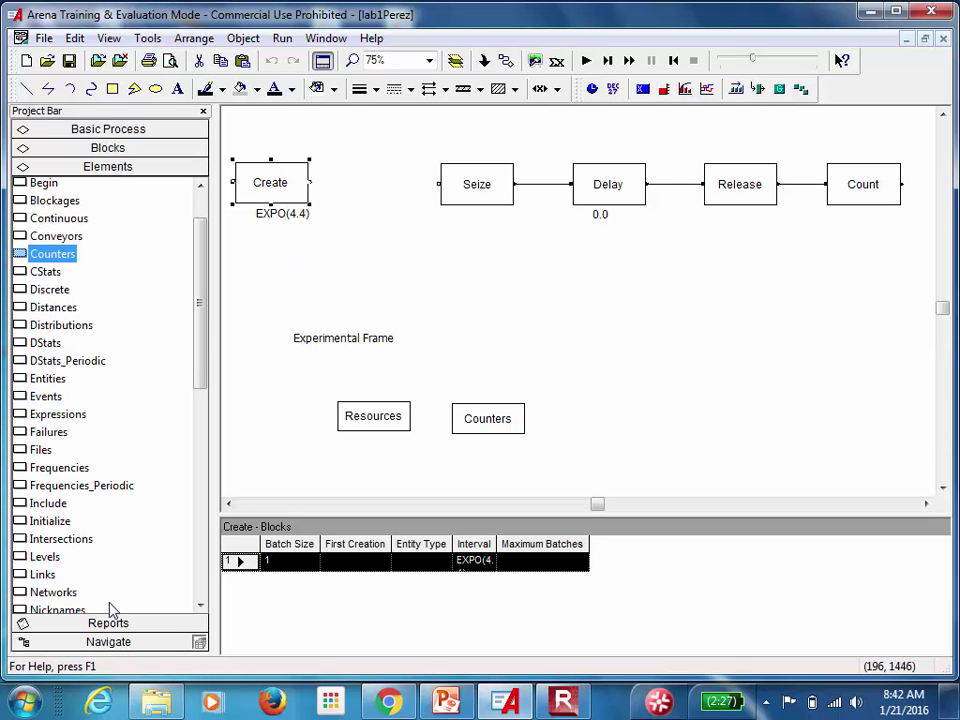
left_click_drag(200, 347, 159, 439)
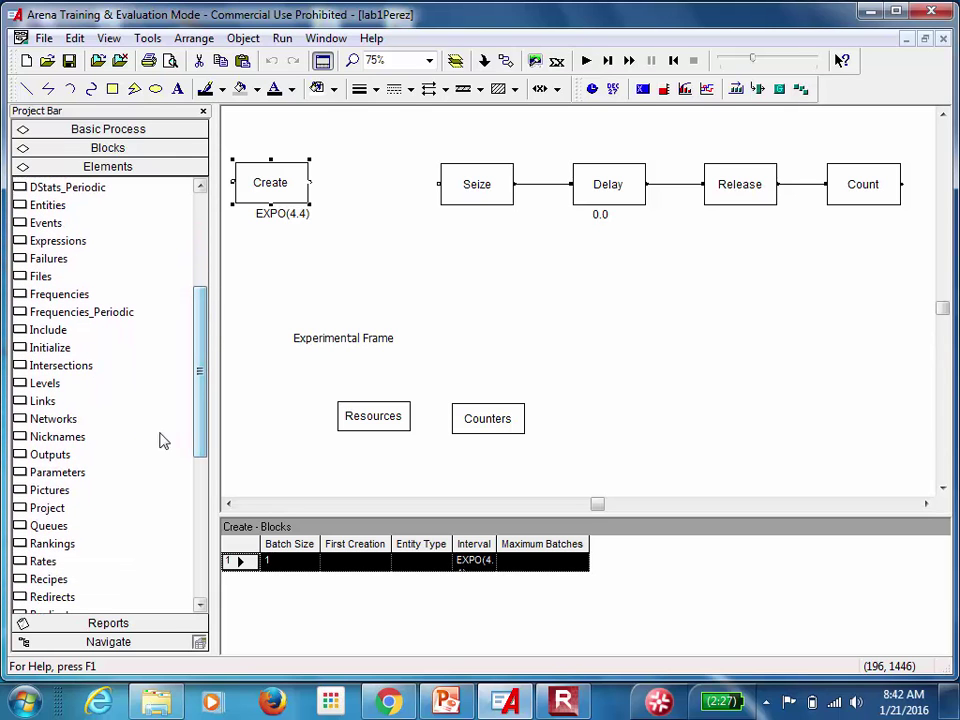
left_click(52, 529)
left_click_drag(55, 530, 572, 425)
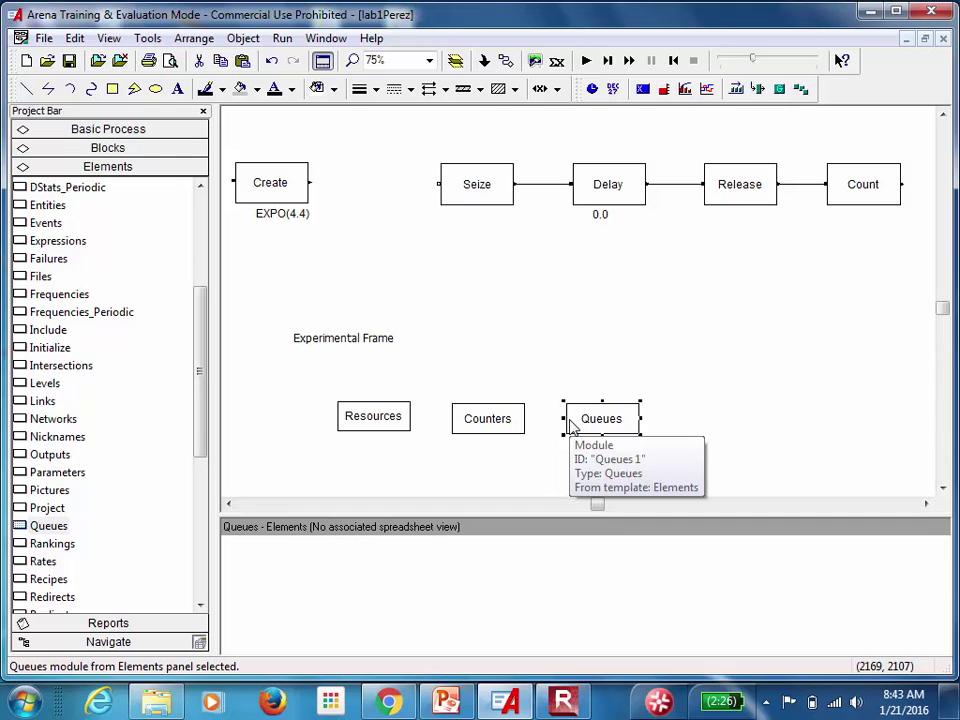
- Place a Queue block in the gap between the Create and Seize blocks
left_click(156, 150)
left_click_drag(204, 281, 175, 377)
scroll(170, 410, "down", 5)
scroll(165, 470, "down", 5)
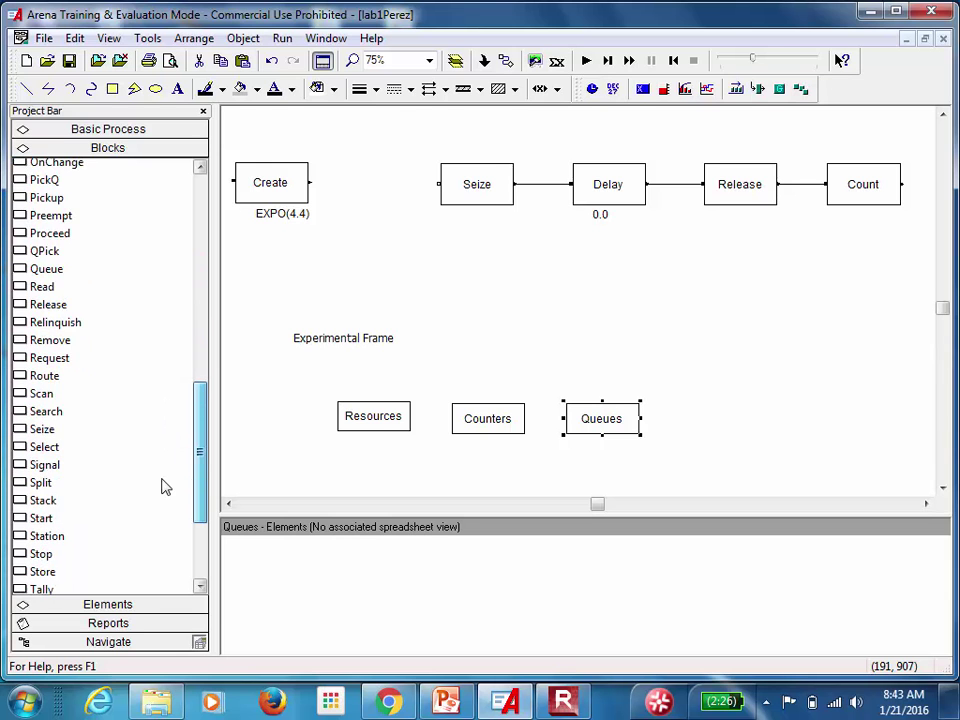
scroll(170, 505, "up", 1)
scroll(174, 493, "up", 1)
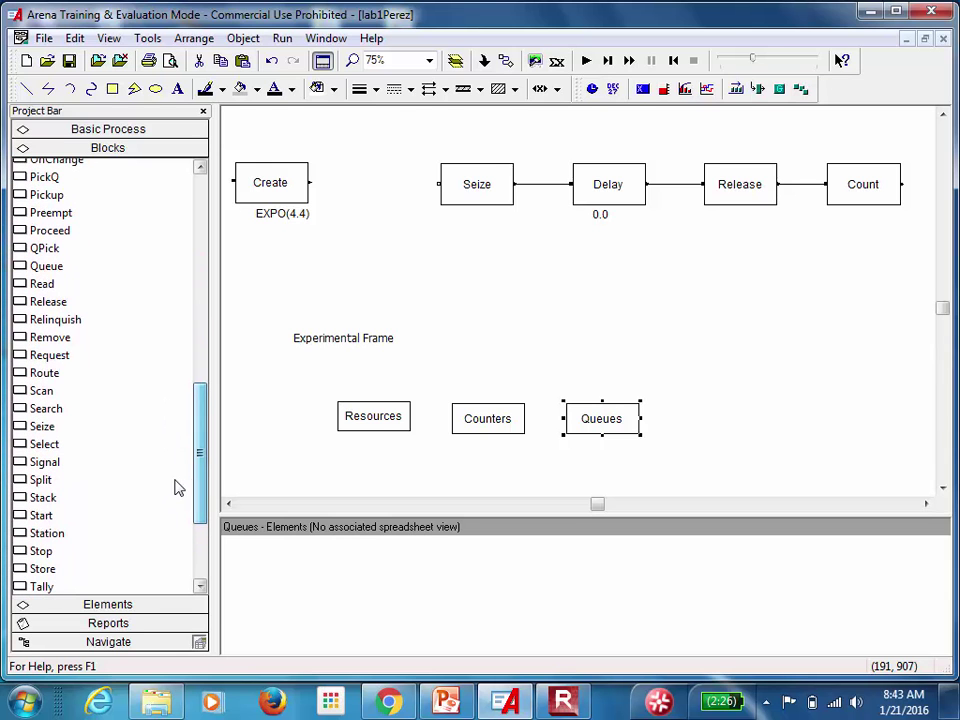
left_click(47, 267)
left_click_drag(47, 272, 336, 205)
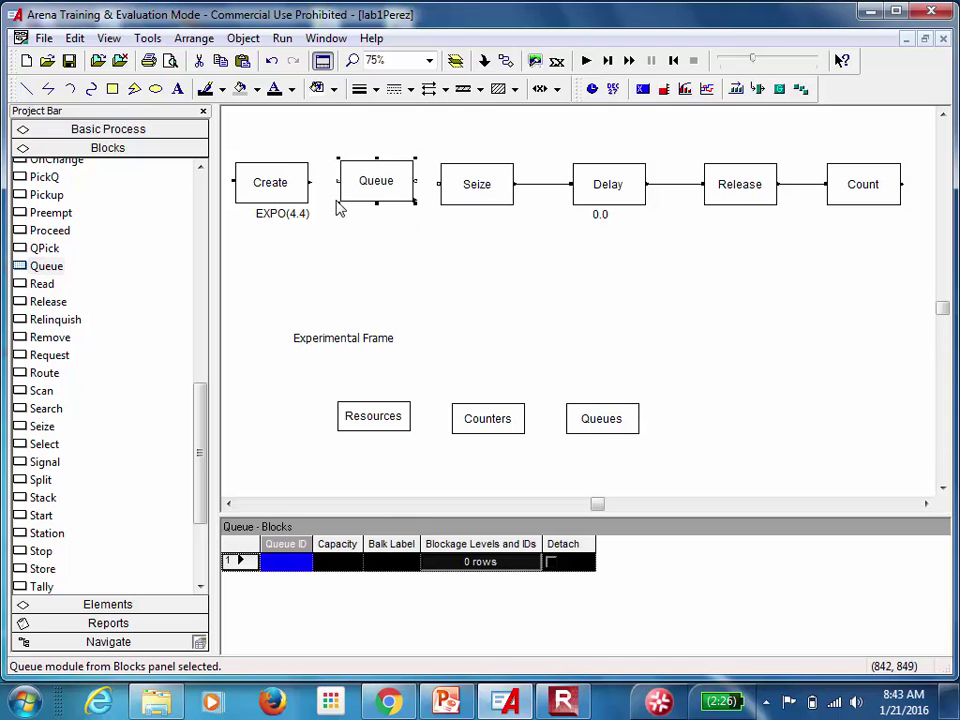
left_click(379, 279)
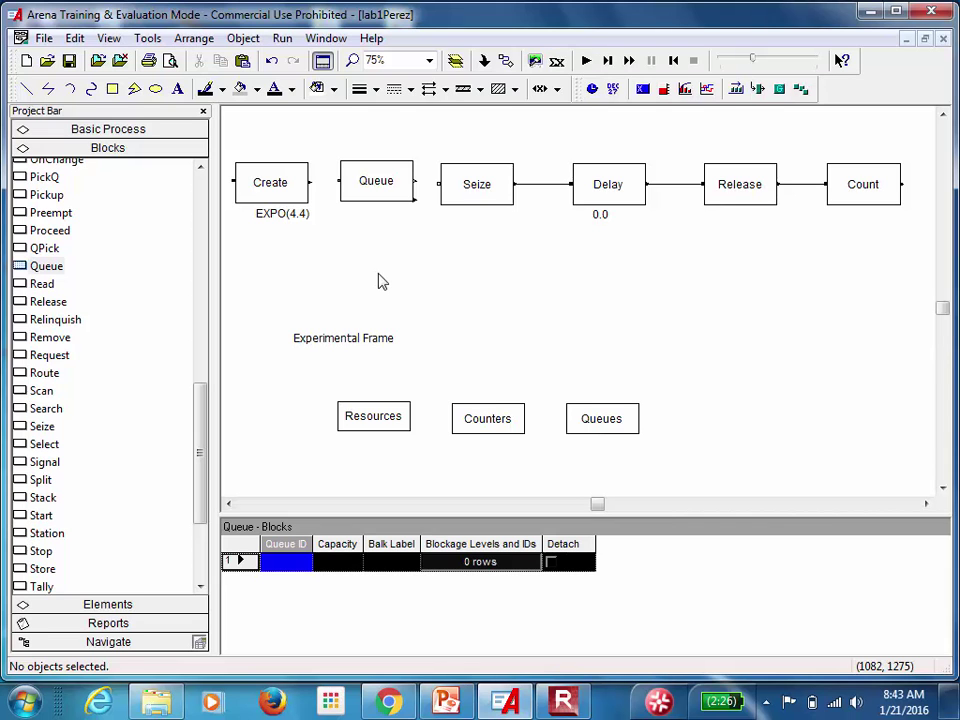
- Move the Queues element in front of the Resources element and add a queue named Queue1 to it
left_click_drag(613, 418, 284, 418)
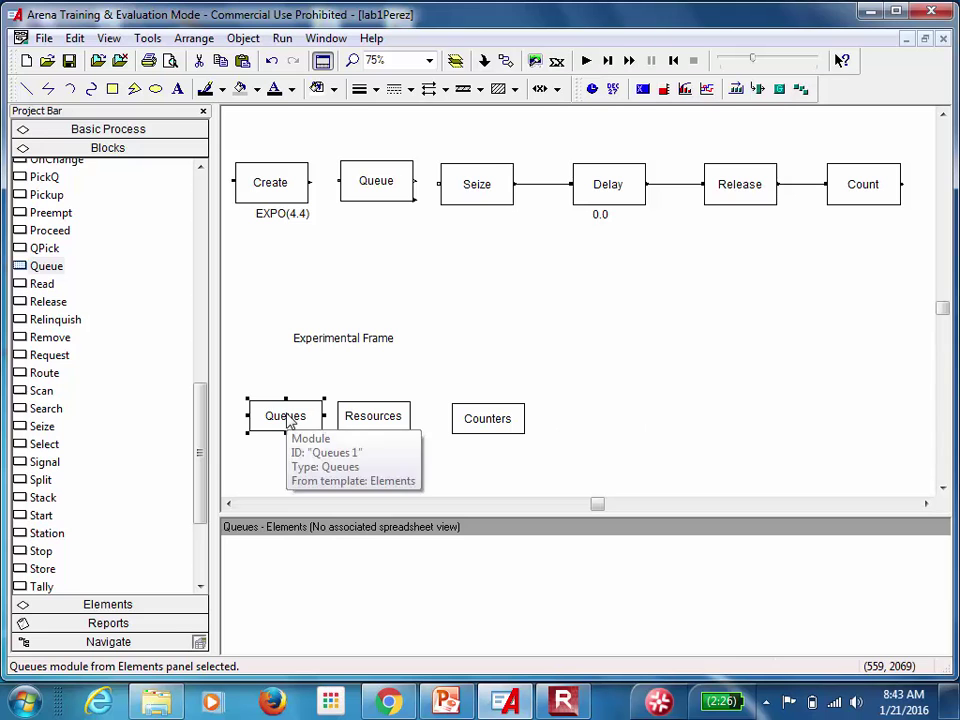
left_click_drag(398, 420, 412, 424)
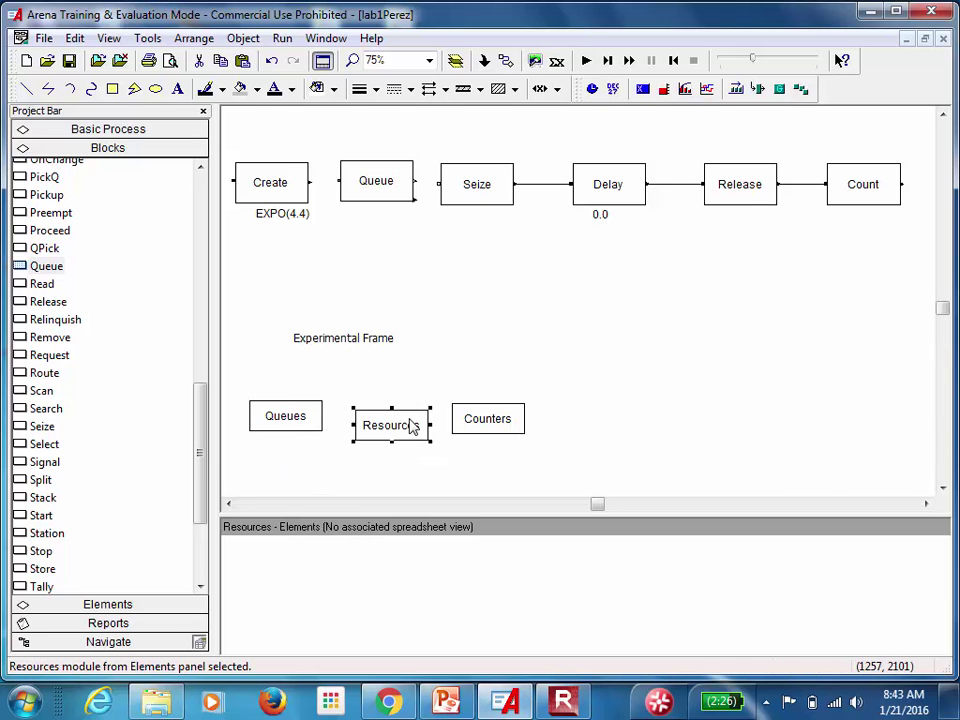
double_click(314, 421)
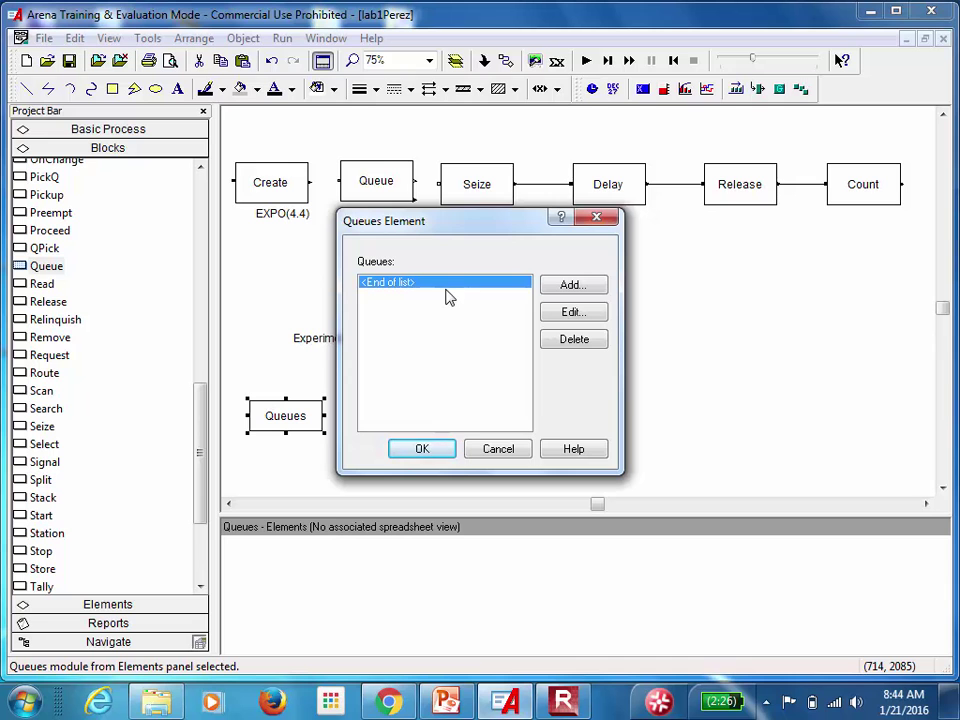
left_click(548, 289)
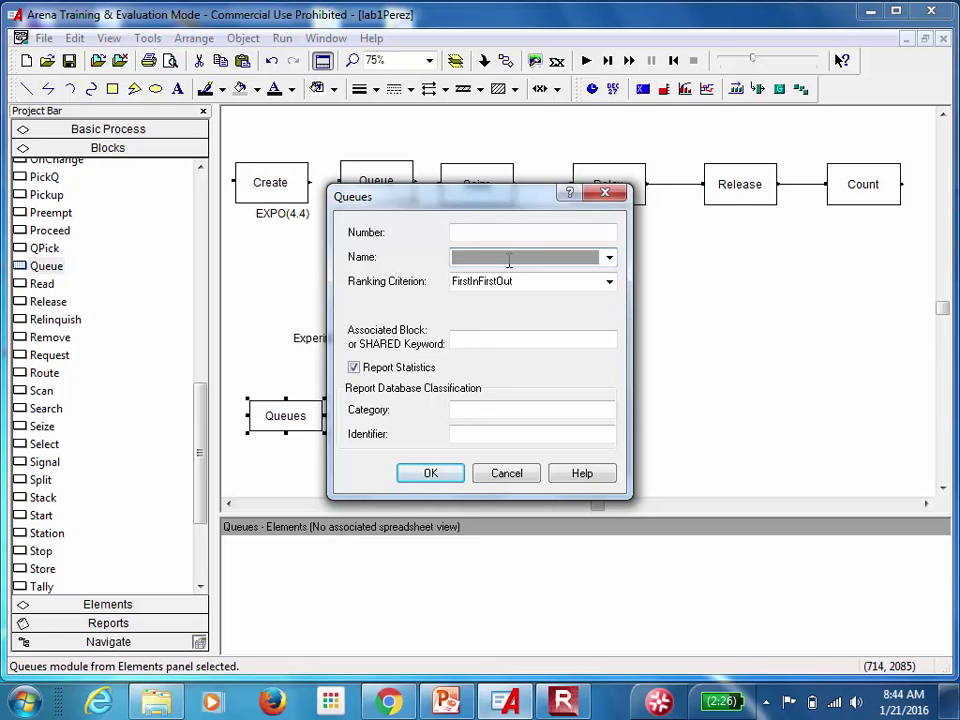
left_click(509, 260)
type("Queue1")
left_click(428, 474)
left_click(428, 454)
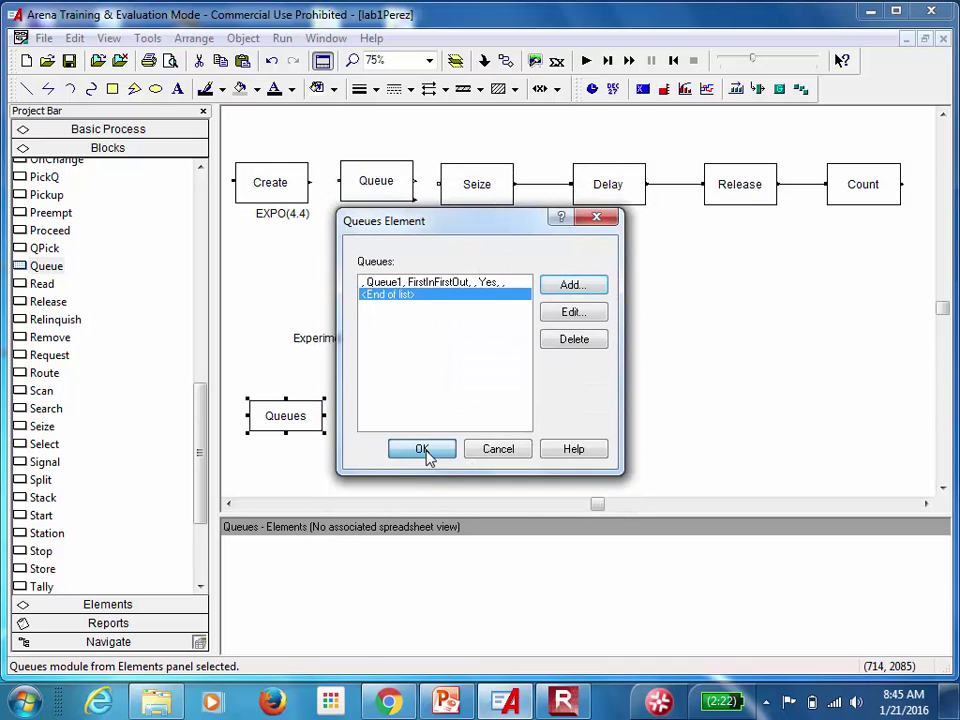
- Realign the Resources element with the Queues element and add a resource named Machine1 to it, checking the First Example slide before accepting
left_click_drag(405, 443, 403, 429)
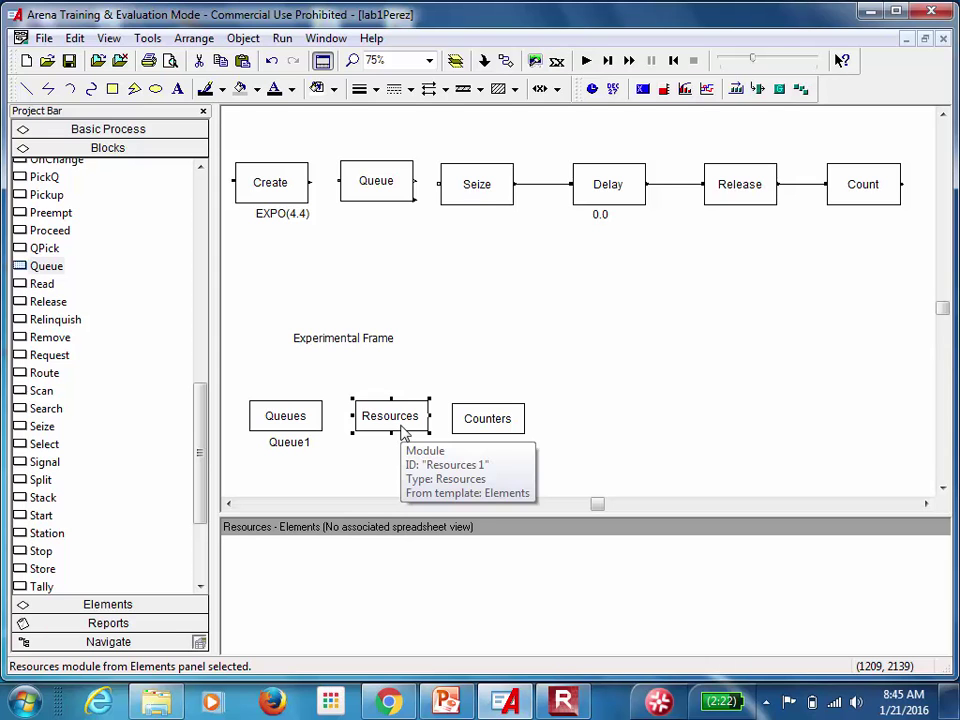
double_click(400, 430)
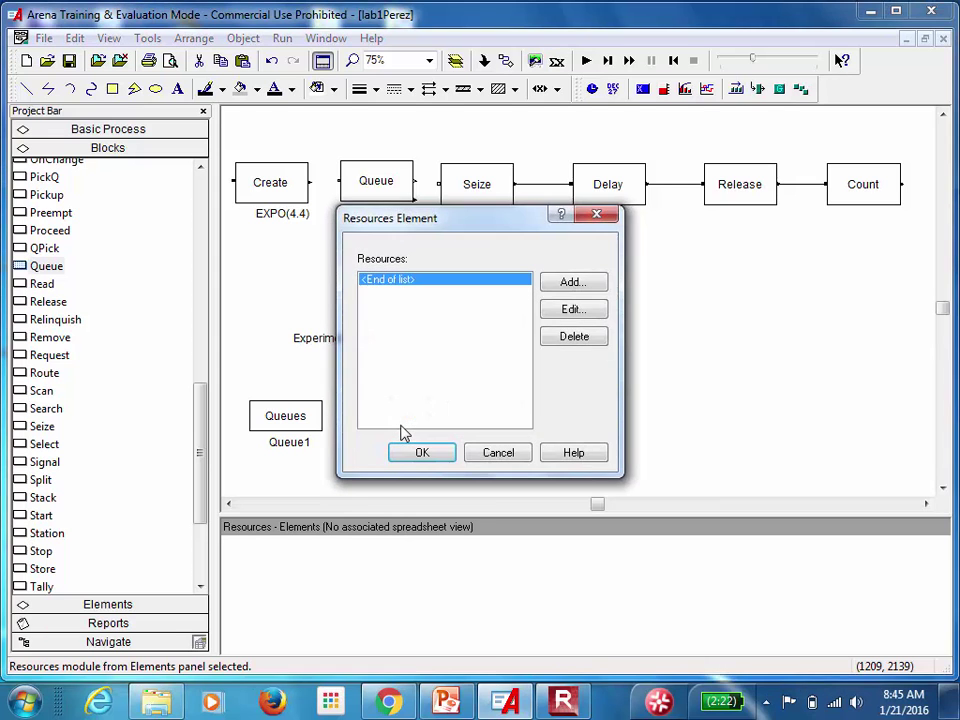
left_click(572, 282)
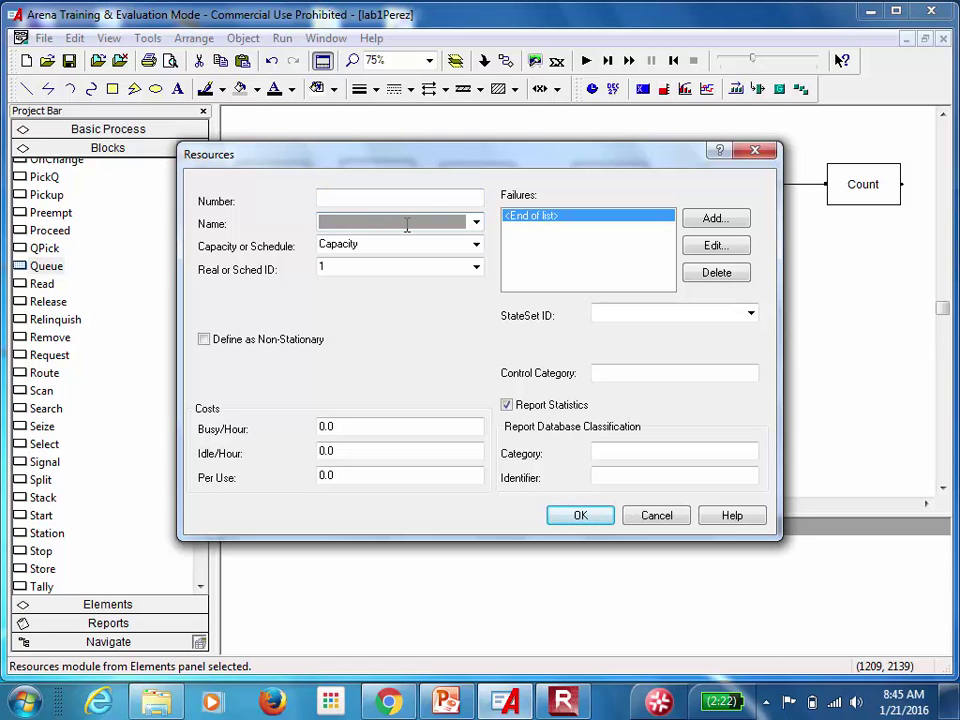
type("Machine1")
left_click(577, 528)
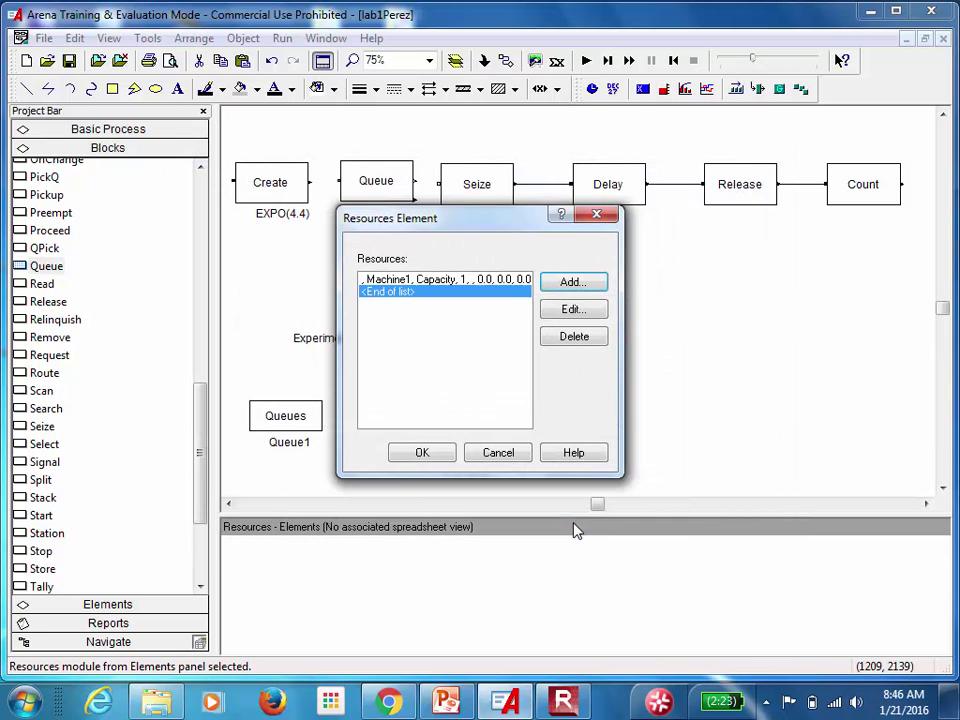
left_click(430, 708)
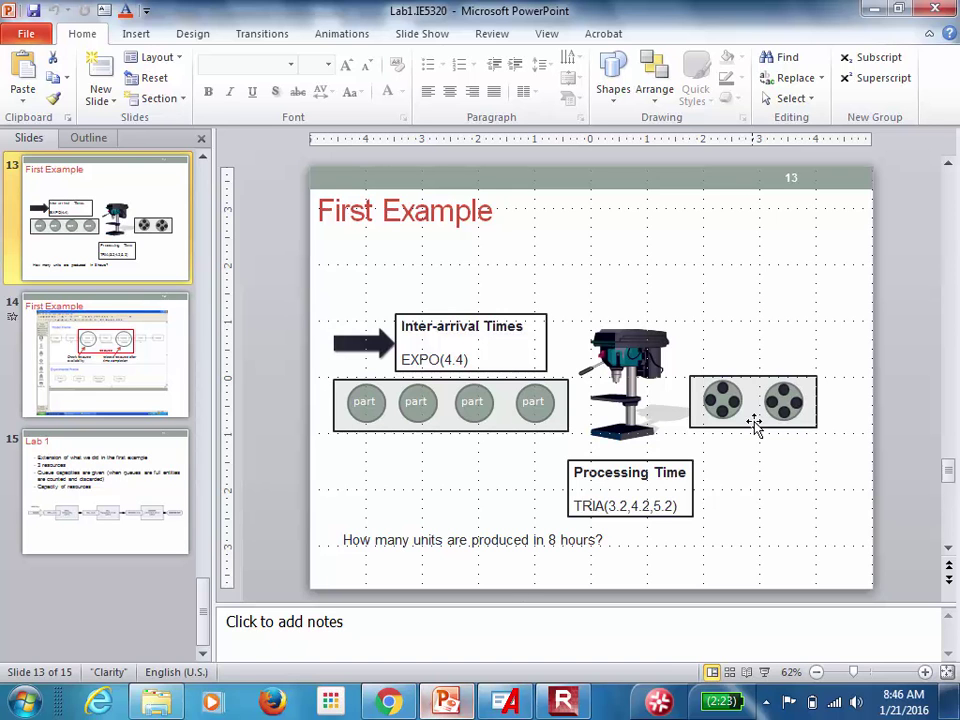
left_click(876, 12)
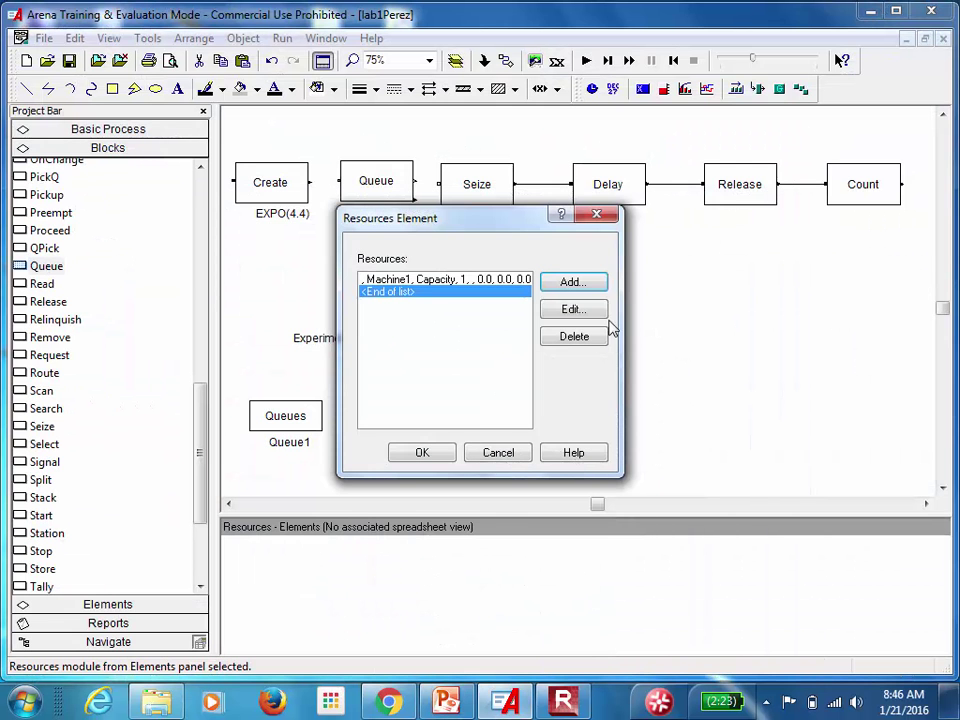
left_click(422, 453)
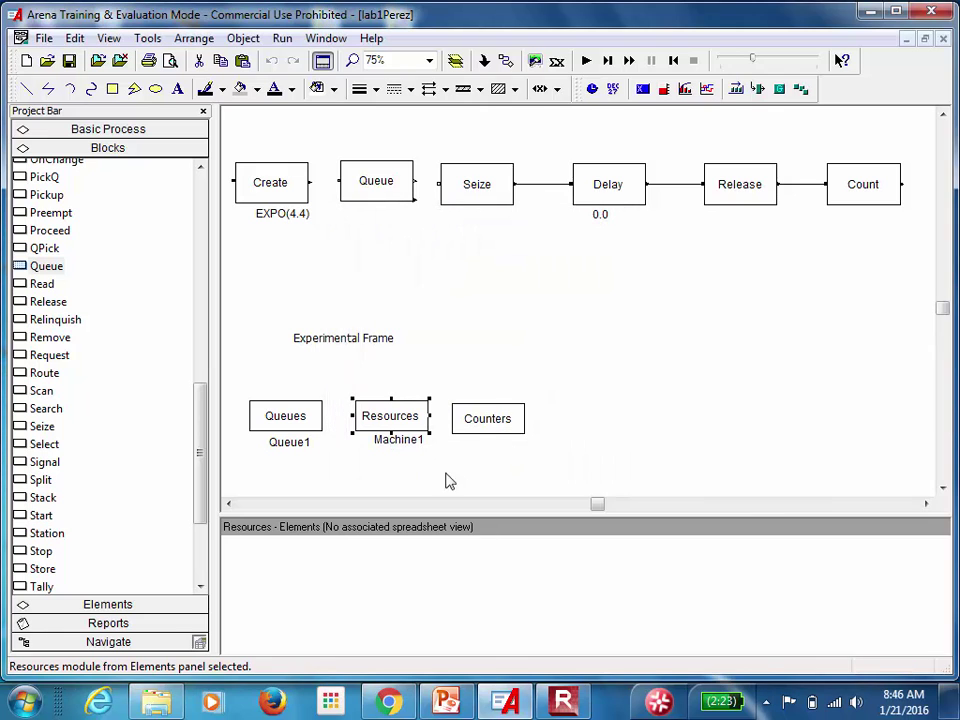
- Add a counter named numberofunits to the Counters element
double_click(512, 428)
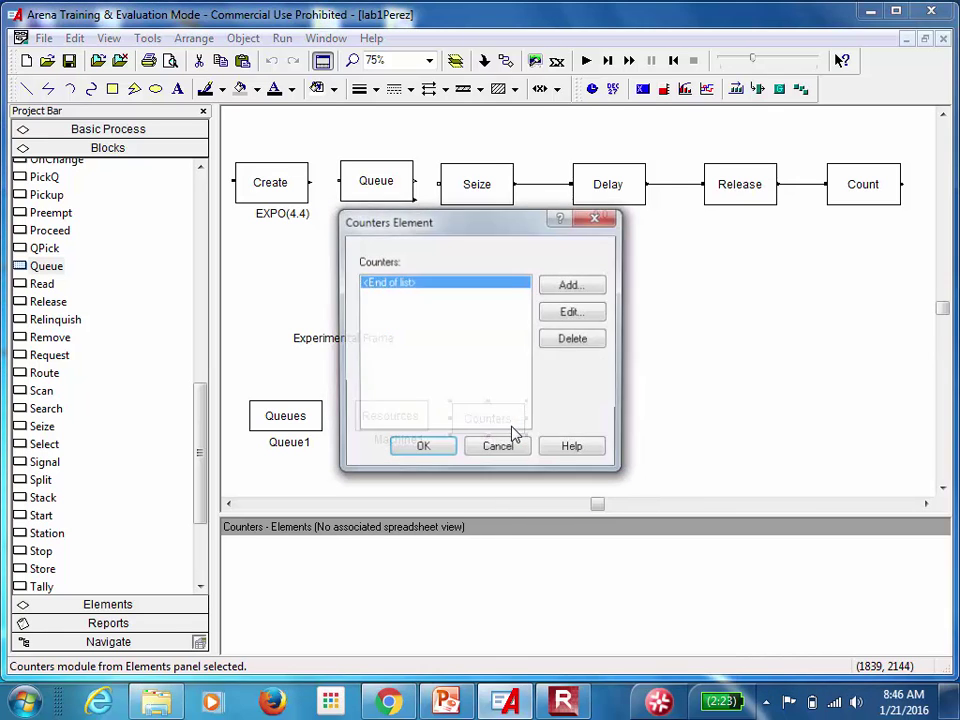
left_click(572, 286)
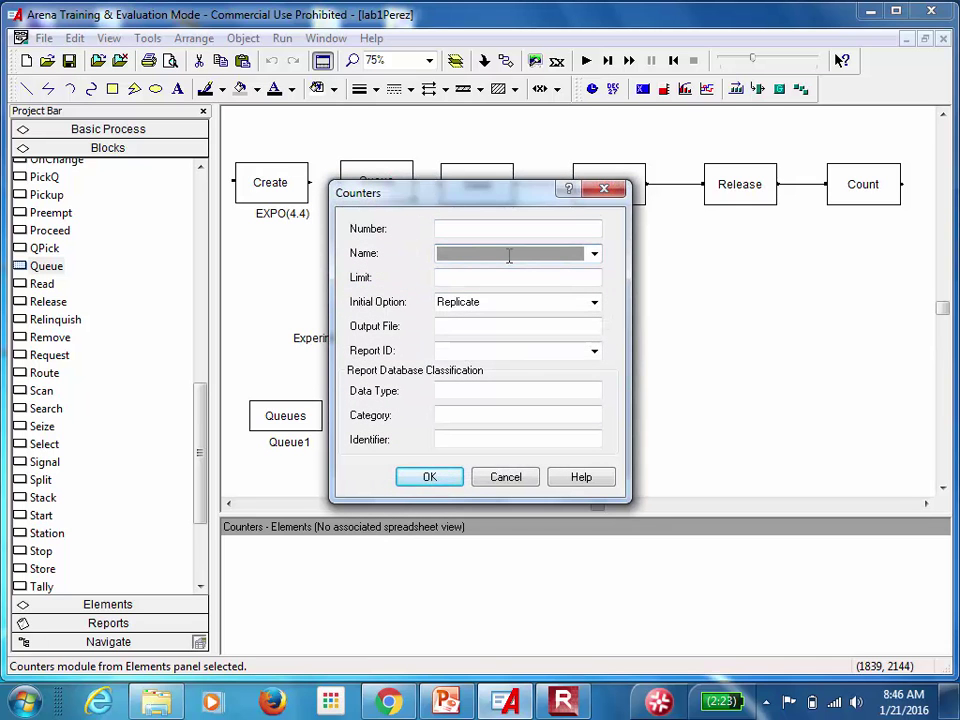
type("numberofunits")
left_click(433, 482)
left_click(426, 456)
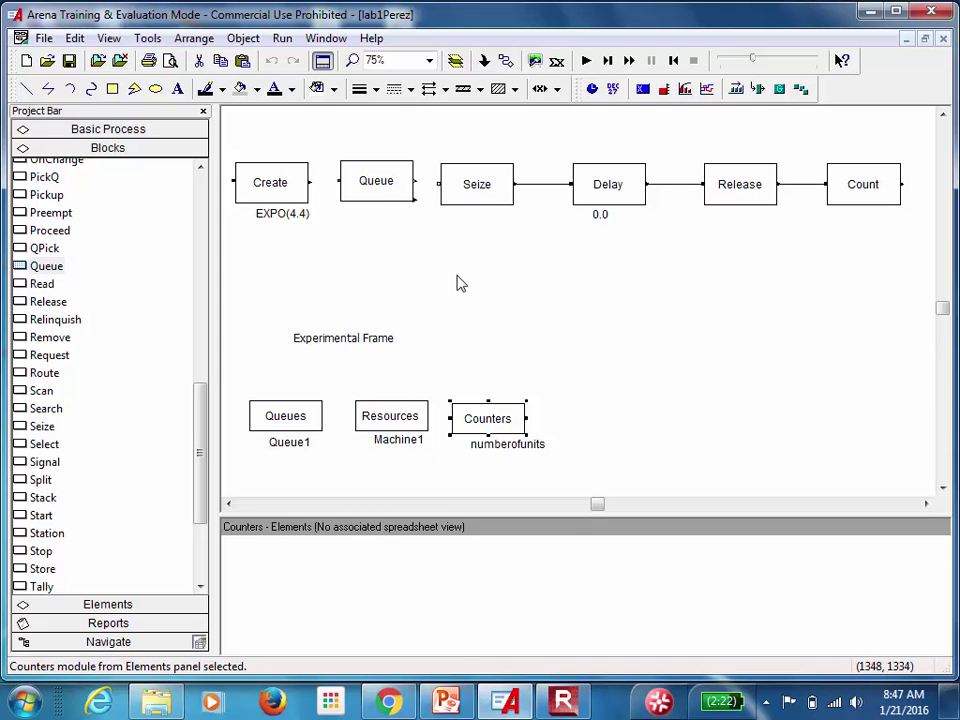
- Align the Queue block with the Seize block and set its Queue ID to Queue1
left_click(375, 188)
left_click_drag(372, 184, 368, 190)
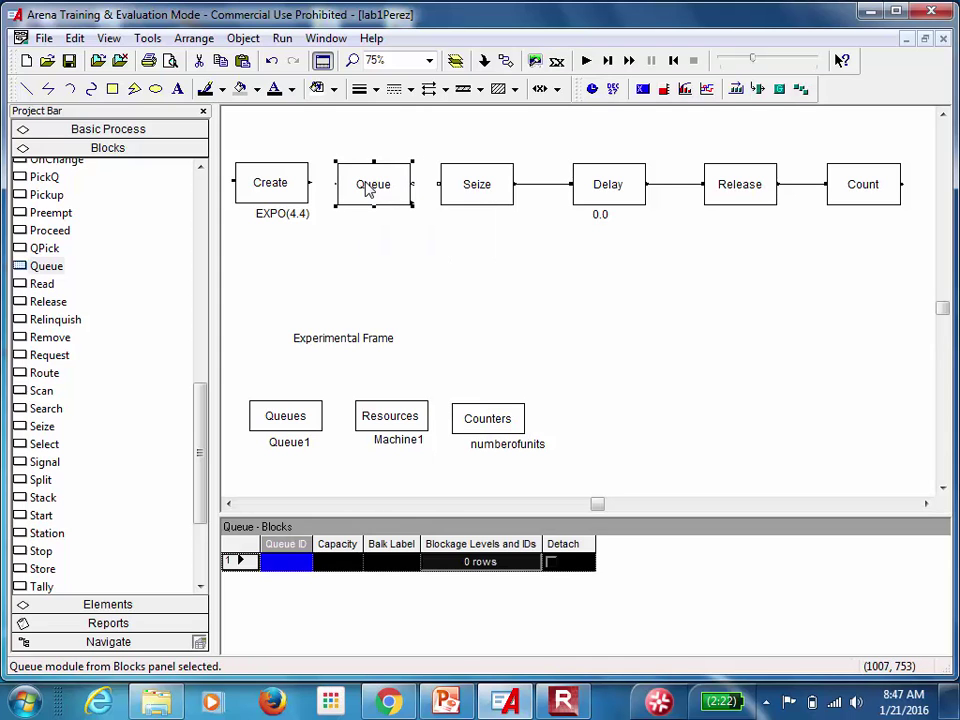
double_click(367, 189)
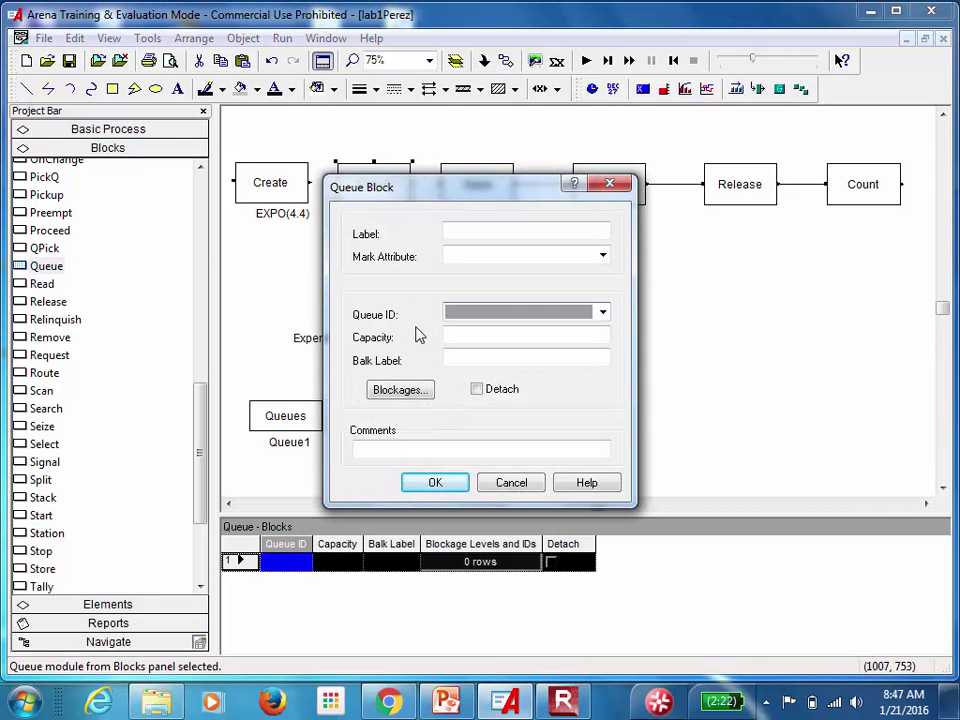
left_click(603, 314)
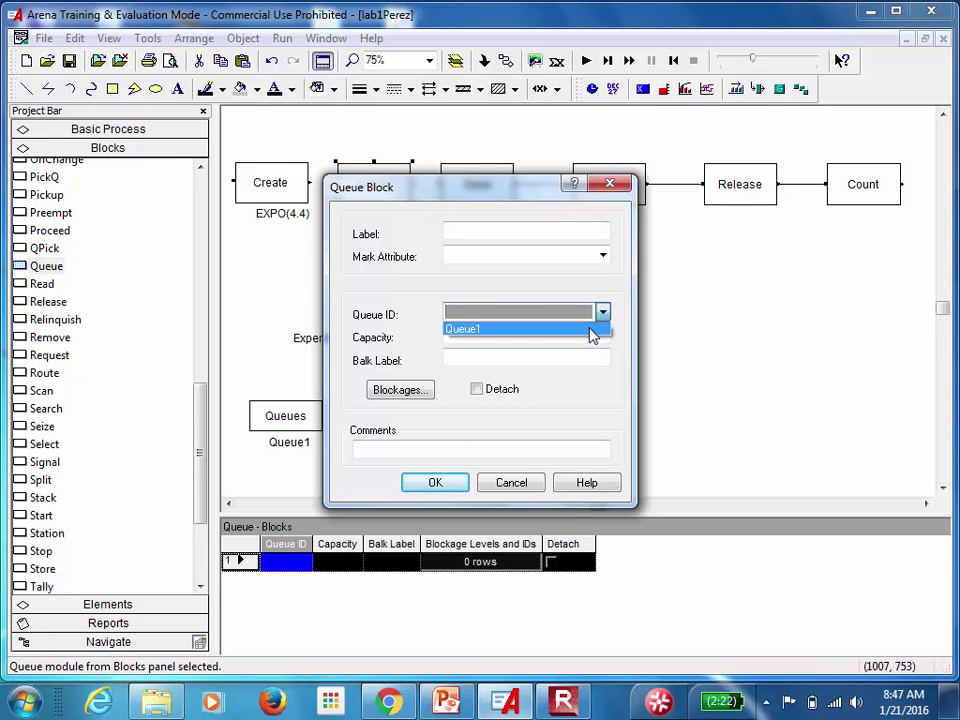
left_click(591, 331)
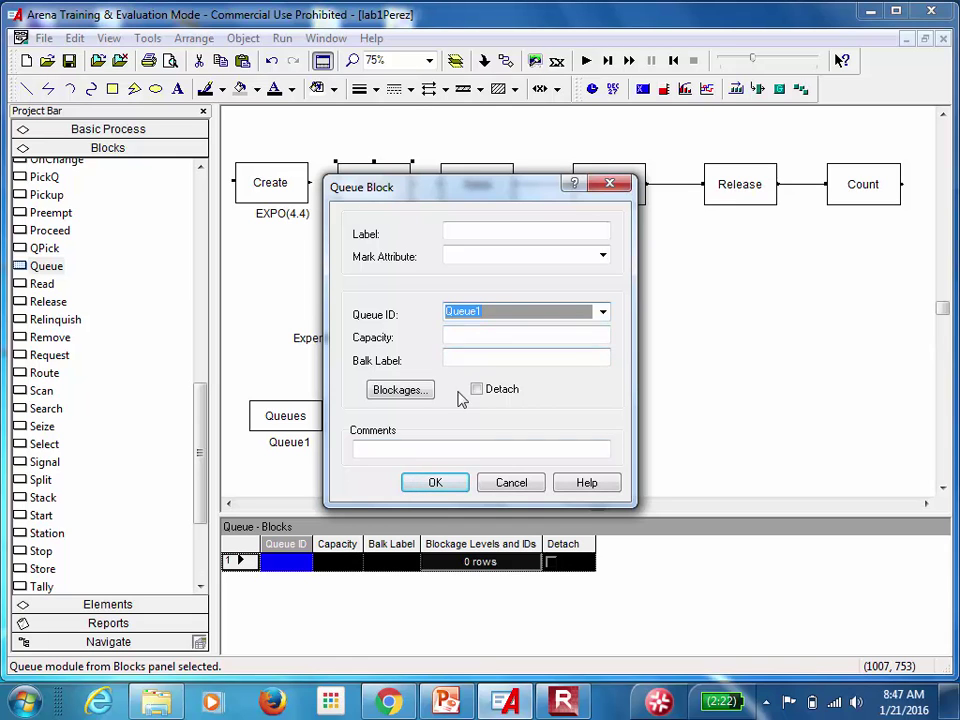
left_click(435, 484)
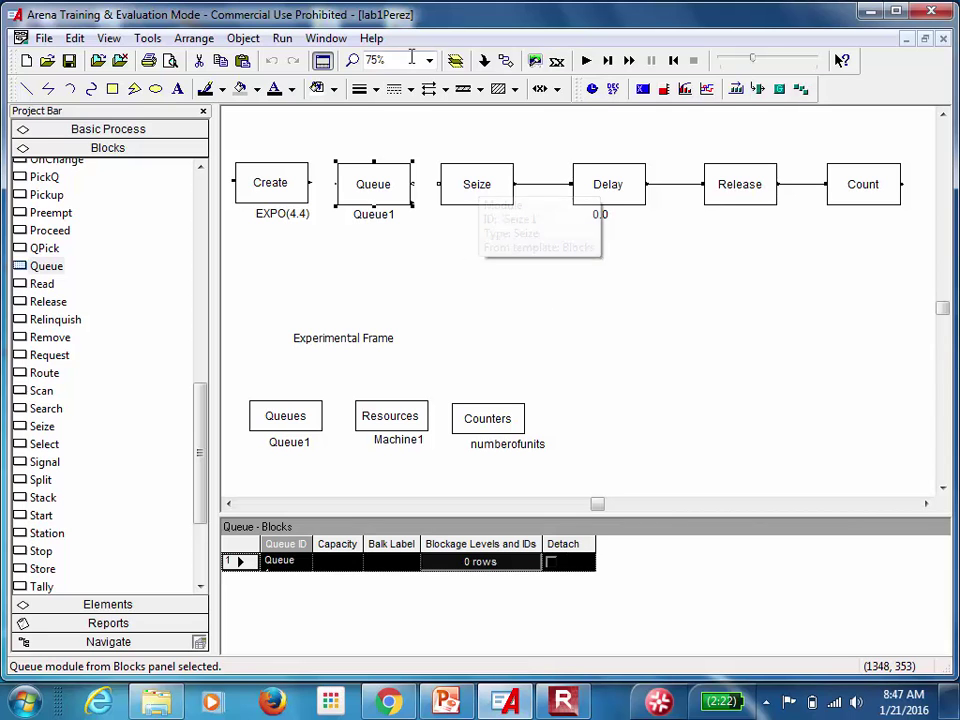
- Connect the Create block to the Queue block, and the Queue block to the Seize block
left_click(505, 60)
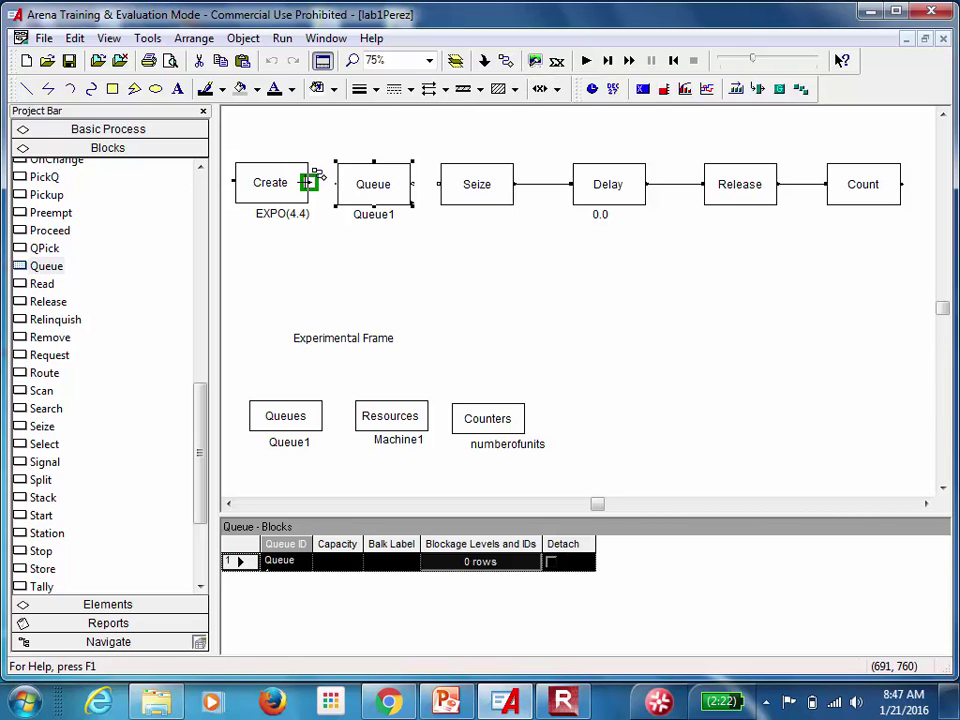
left_click(310, 181)
left_click(336, 184)
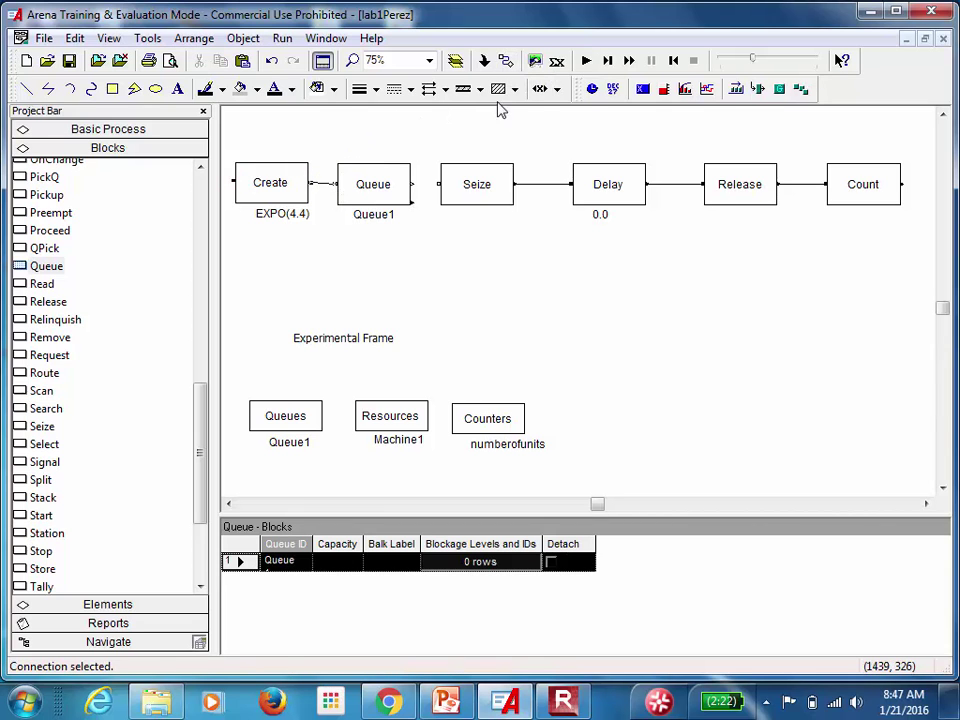
left_click(505, 60)
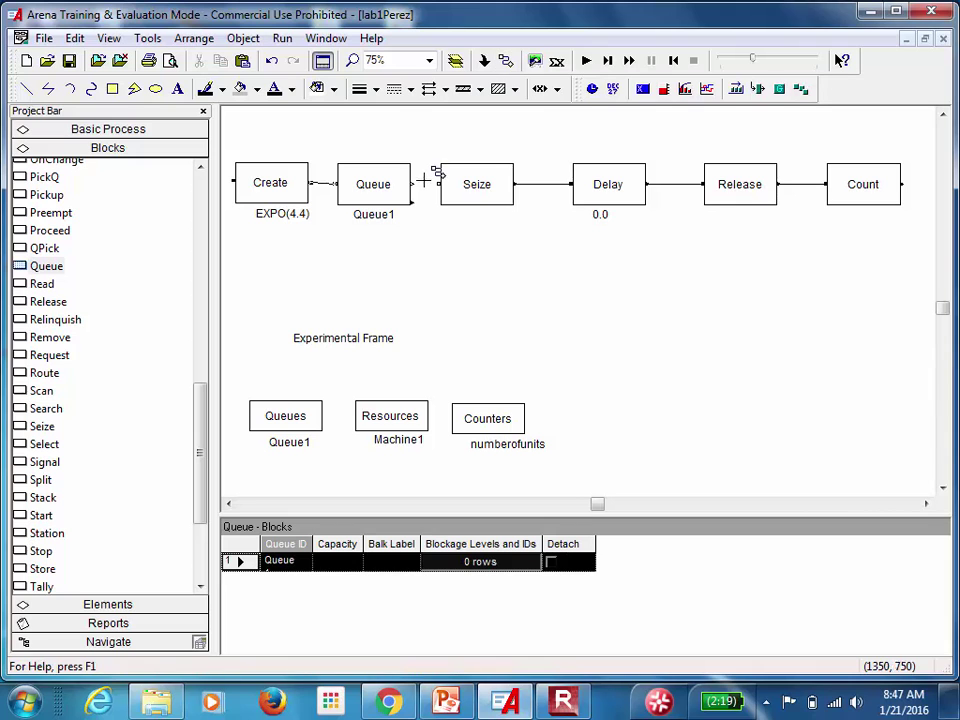
left_click(427, 177)
left_click(440, 183)
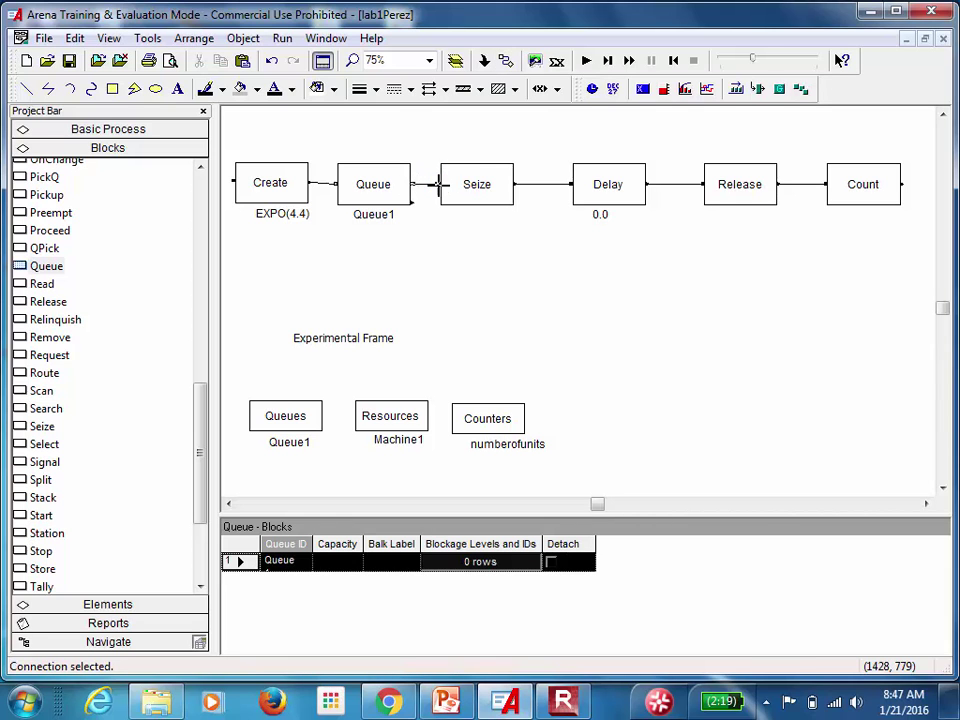
- Add the resource Machine1 with 1 unit to the Seize block
double_click(489, 199)
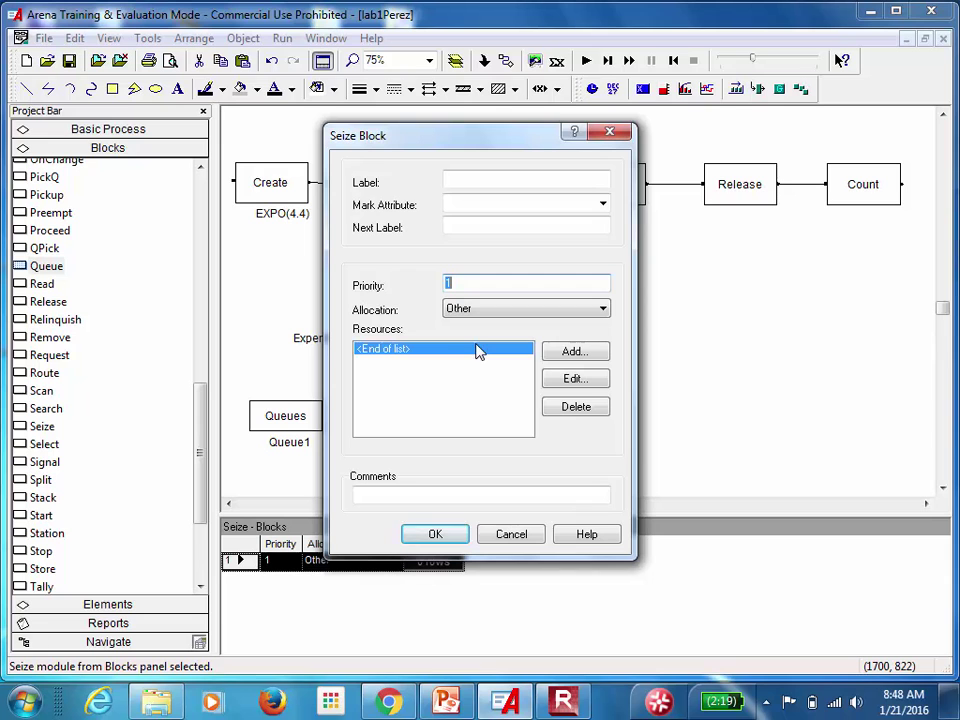
left_click(590, 351)
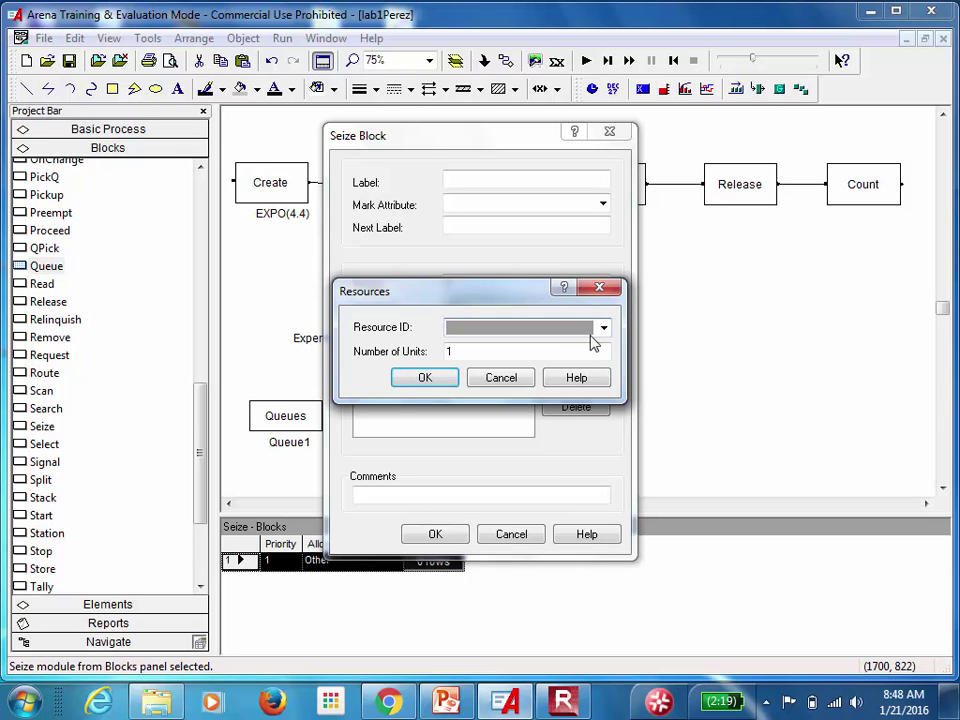
left_click(604, 328)
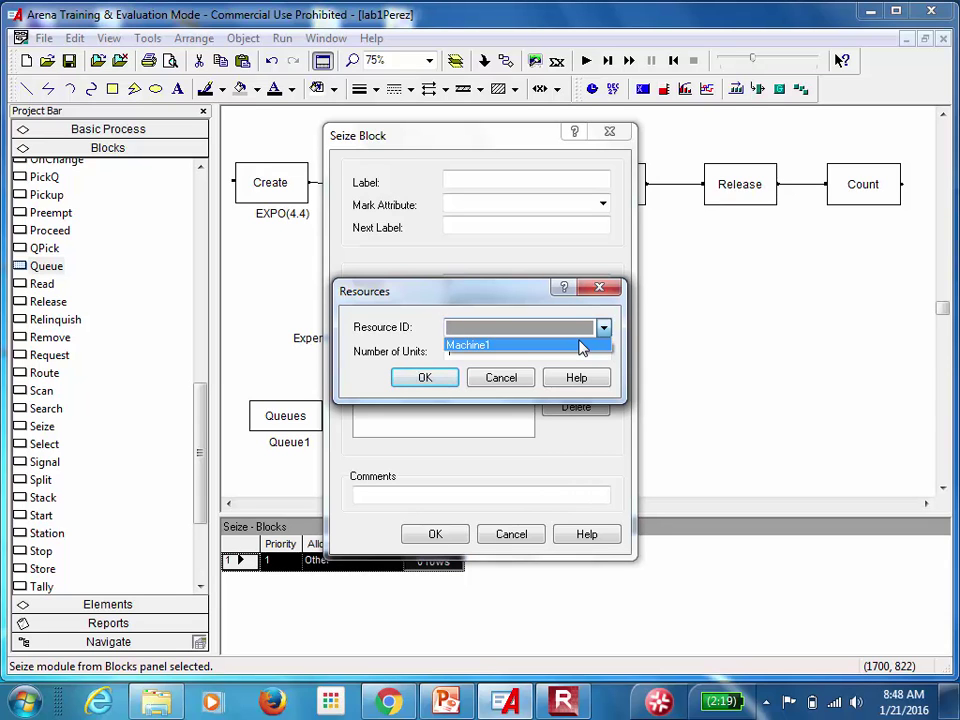
left_click(447, 385)
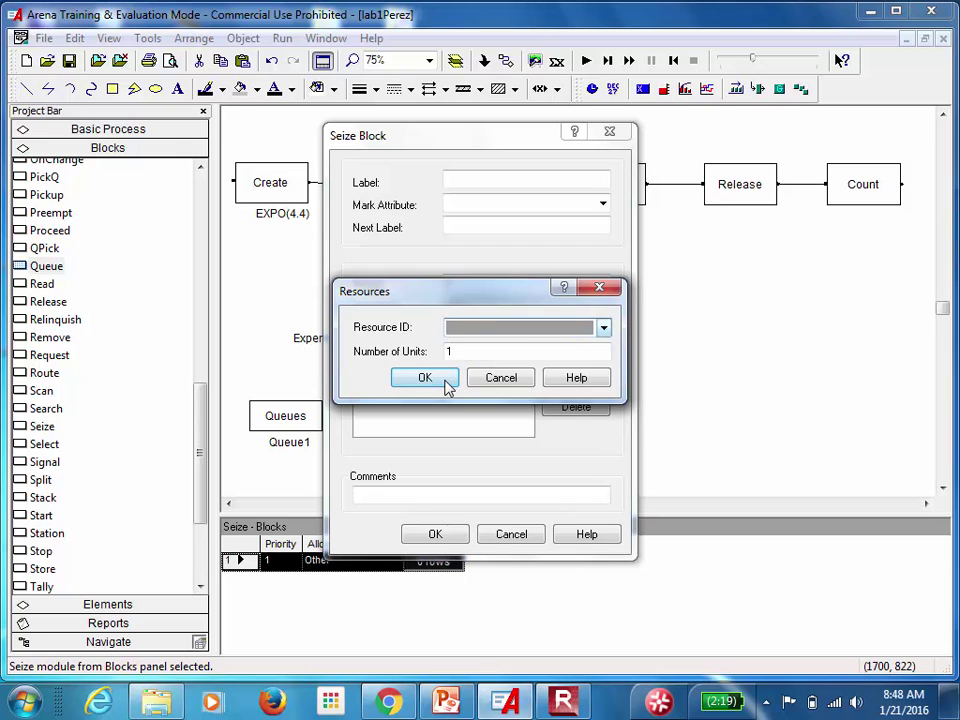
left_click(604, 329)
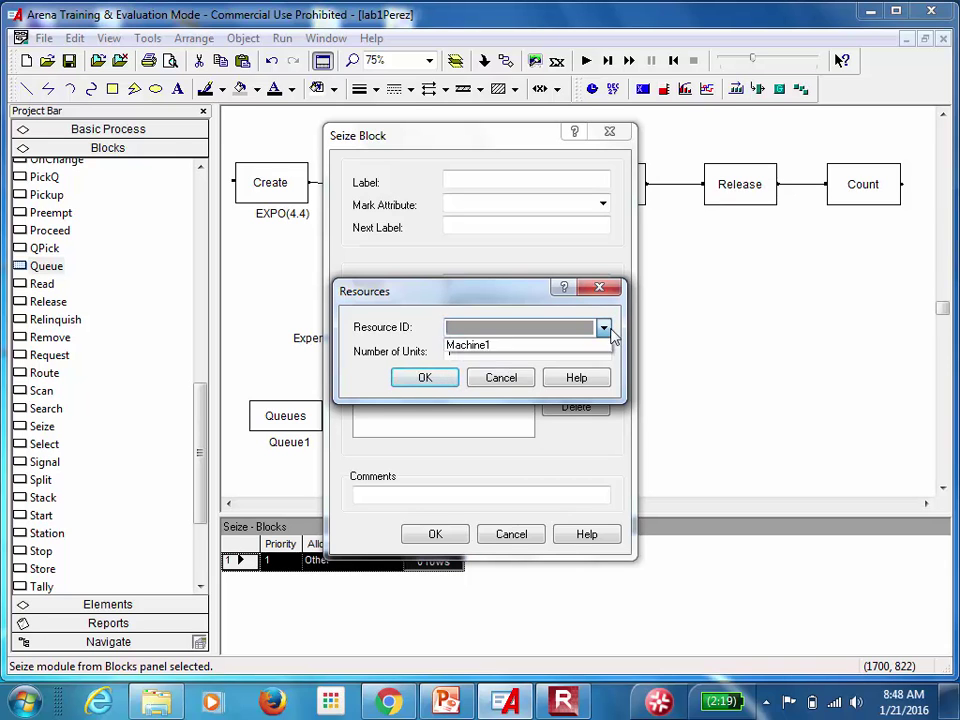
left_click(562, 346)
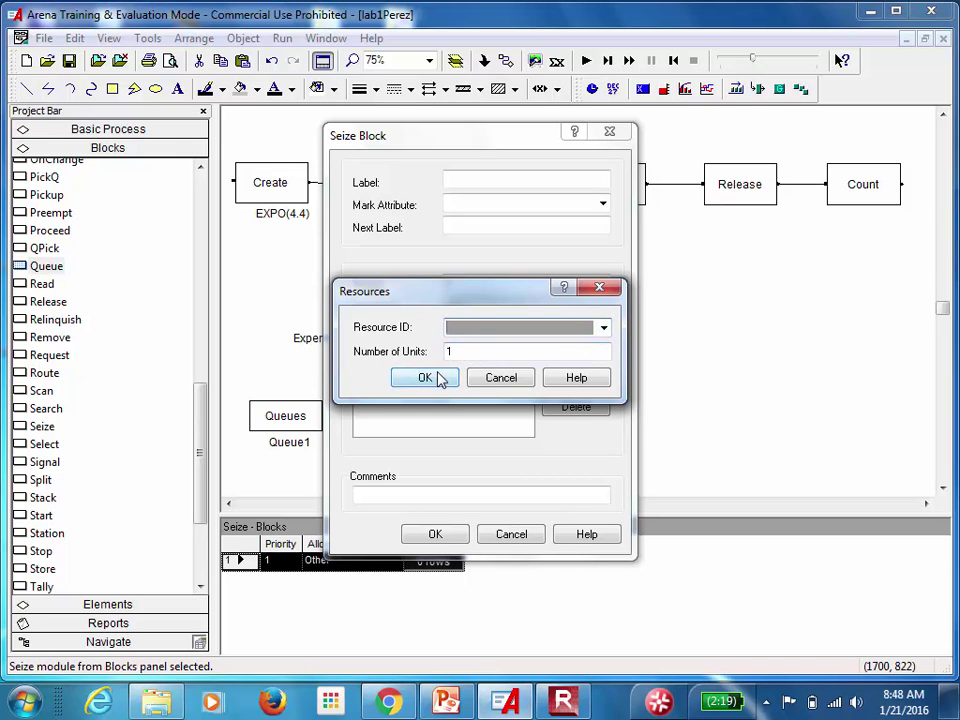
left_click(604, 329)
left_click(570, 347)
left_click(425, 377)
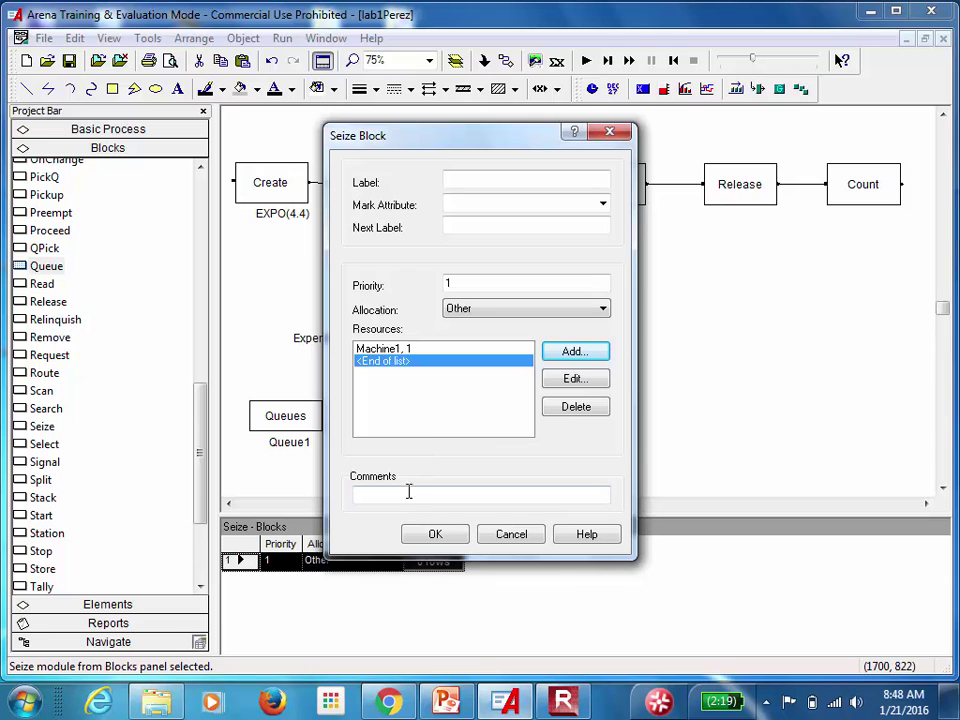
left_click(431, 535)
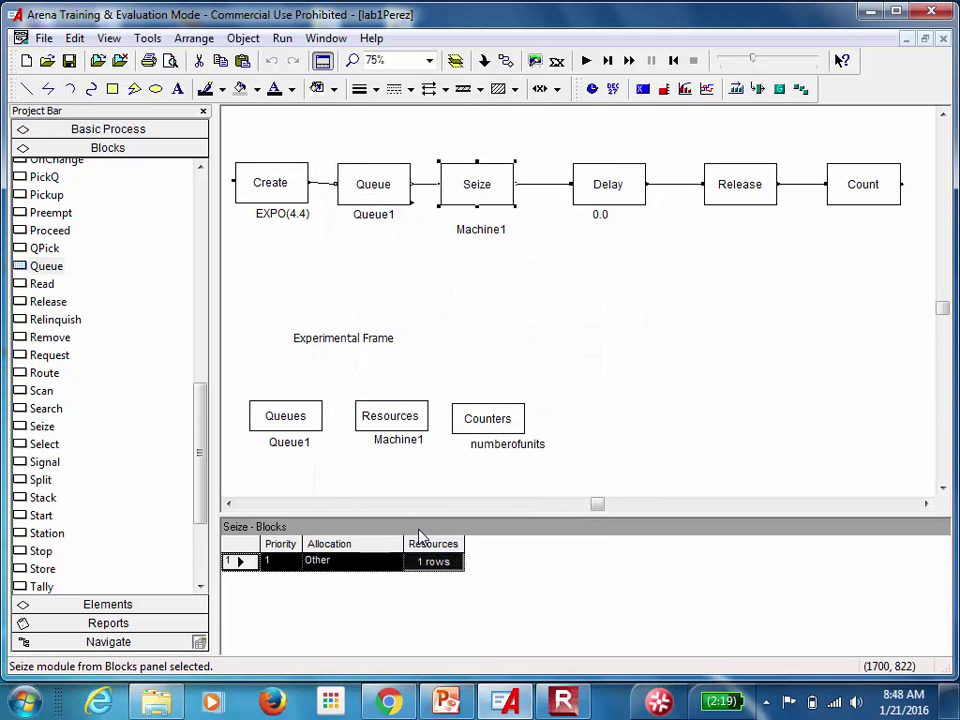
- Set the Delay block's duration to TRIA(3.2,4.2,5.2), checking the processing time on the First Example slide in PowerPoint before returning to Arena
double_click(617, 188)
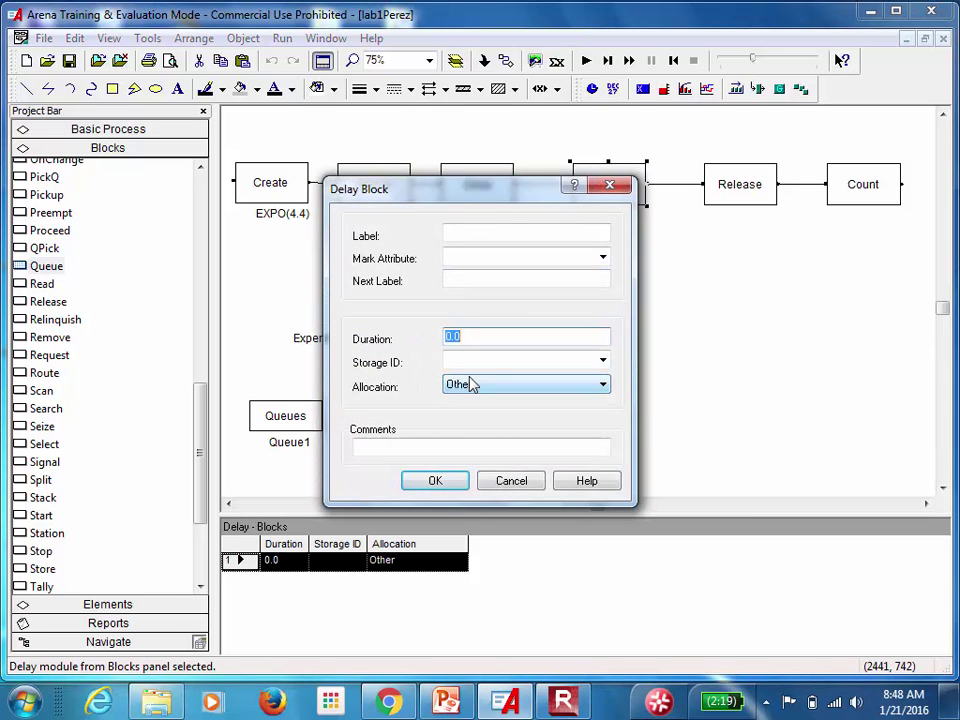
left_click(447, 704)
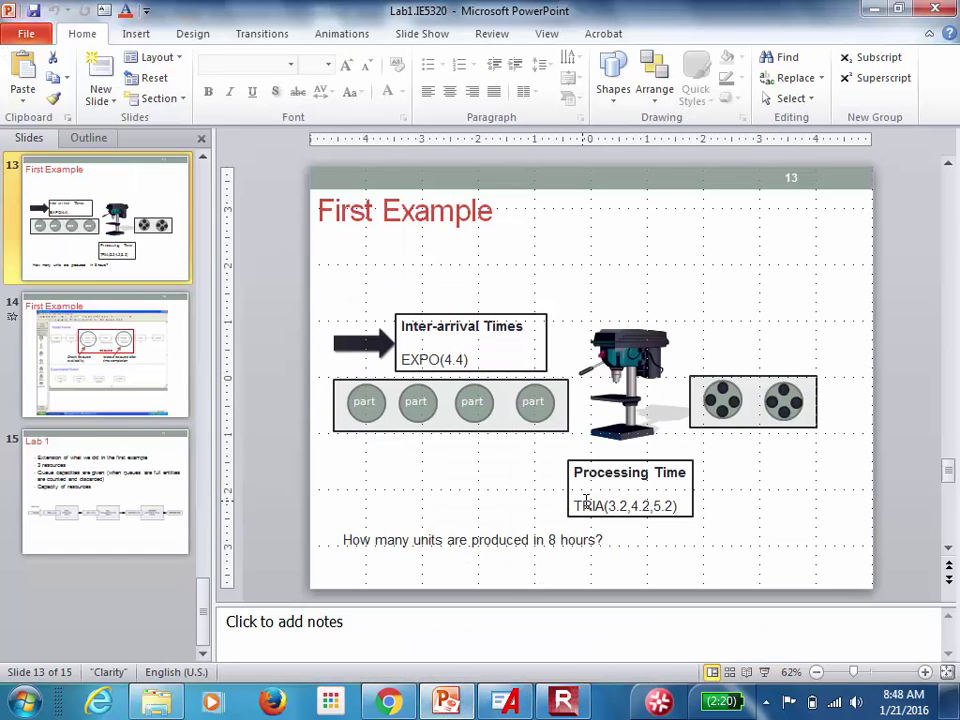
left_click(577, 504)
left_click_drag(577, 505, 679, 507)
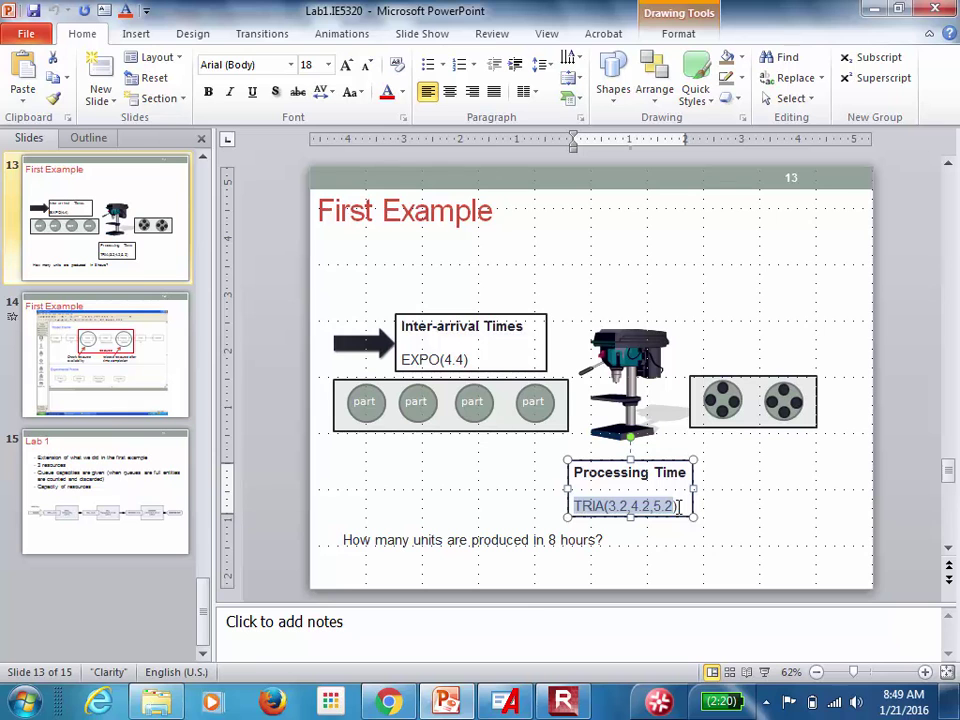
left_click(508, 702)
left_click_drag(491, 336, 441, 343)
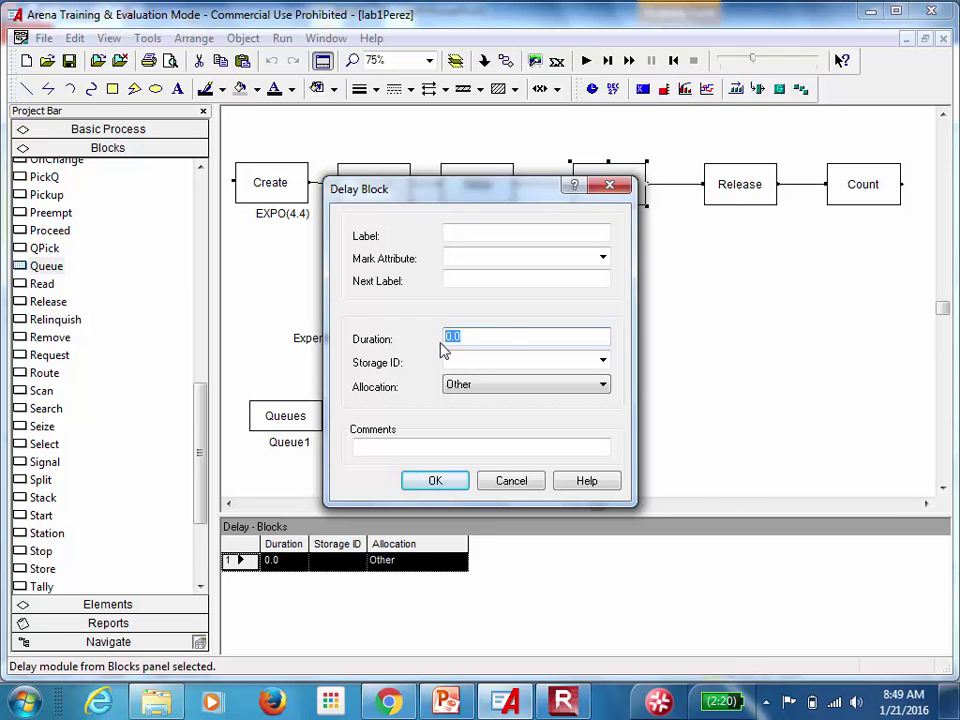
type("TRIA(3.2,4.2,5.2)")
left_click(421, 484)
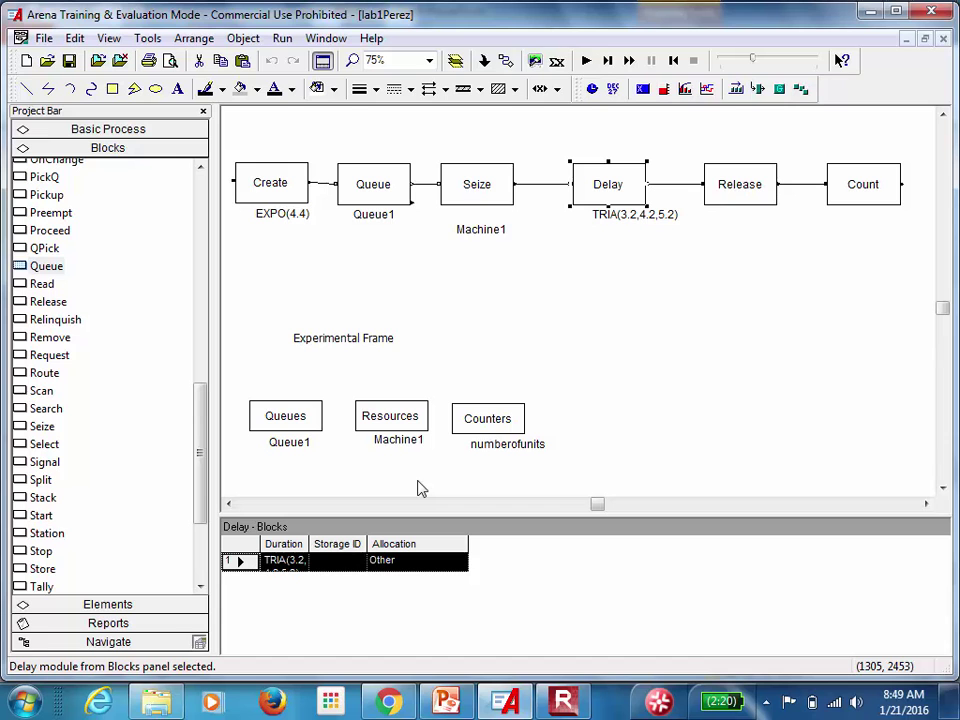
- Add the resource Machine1 with a quantity to release of 1 to the Release block
double_click(735, 199)
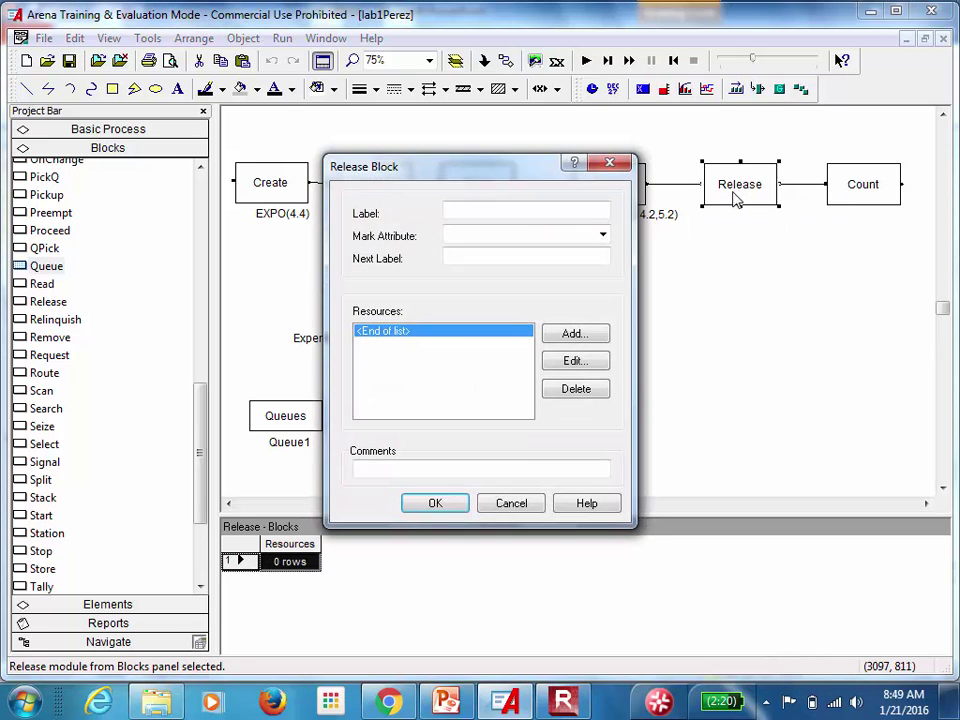
left_click(576, 336)
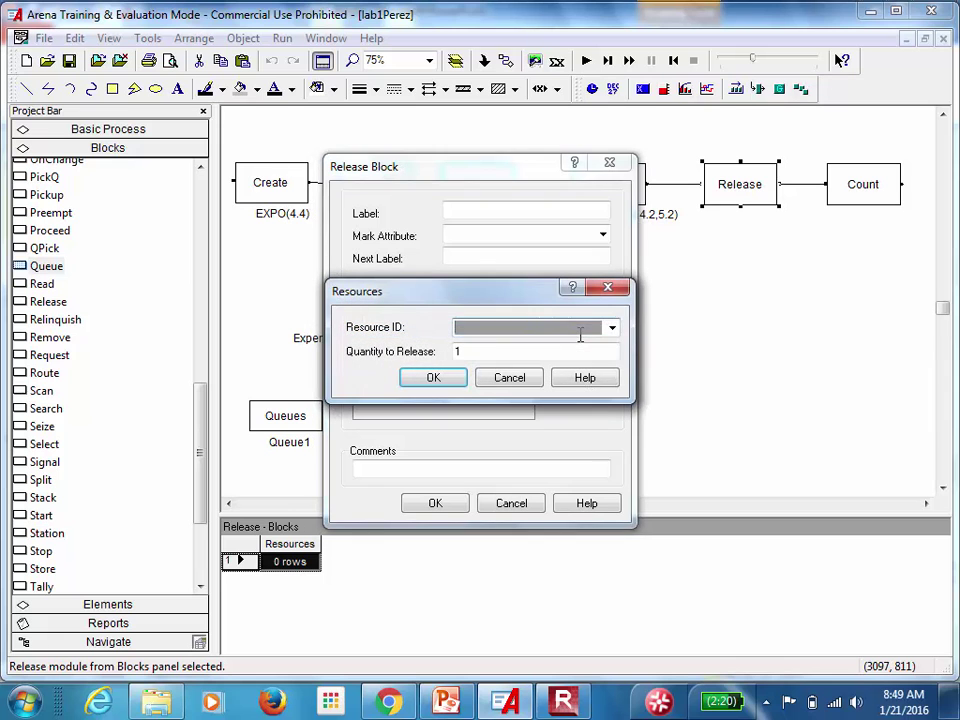
left_click(612, 328)
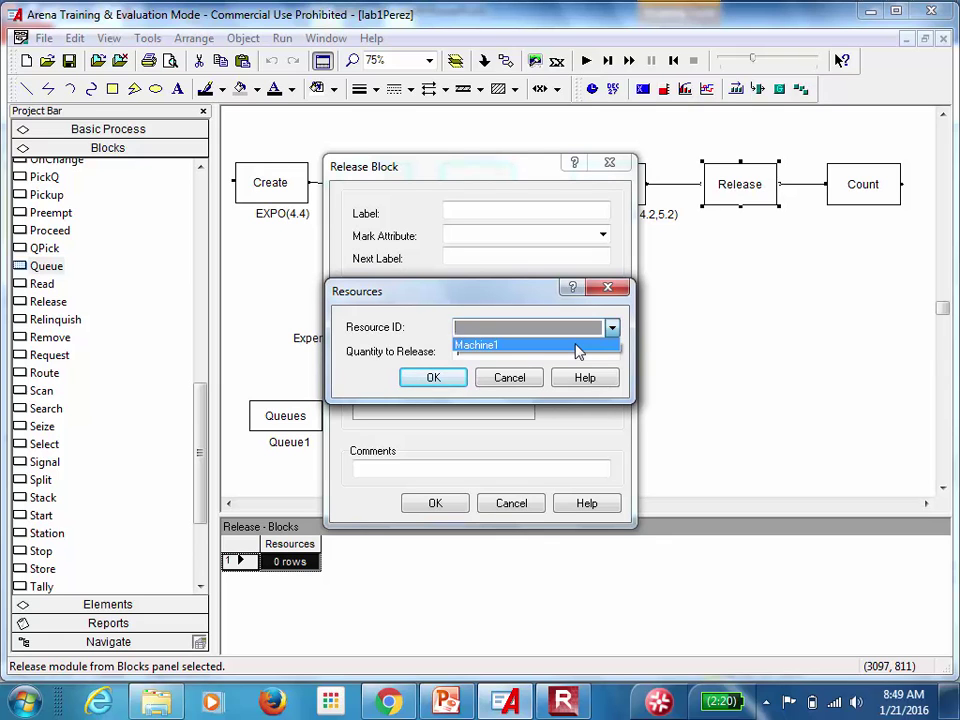
left_click(577, 346)
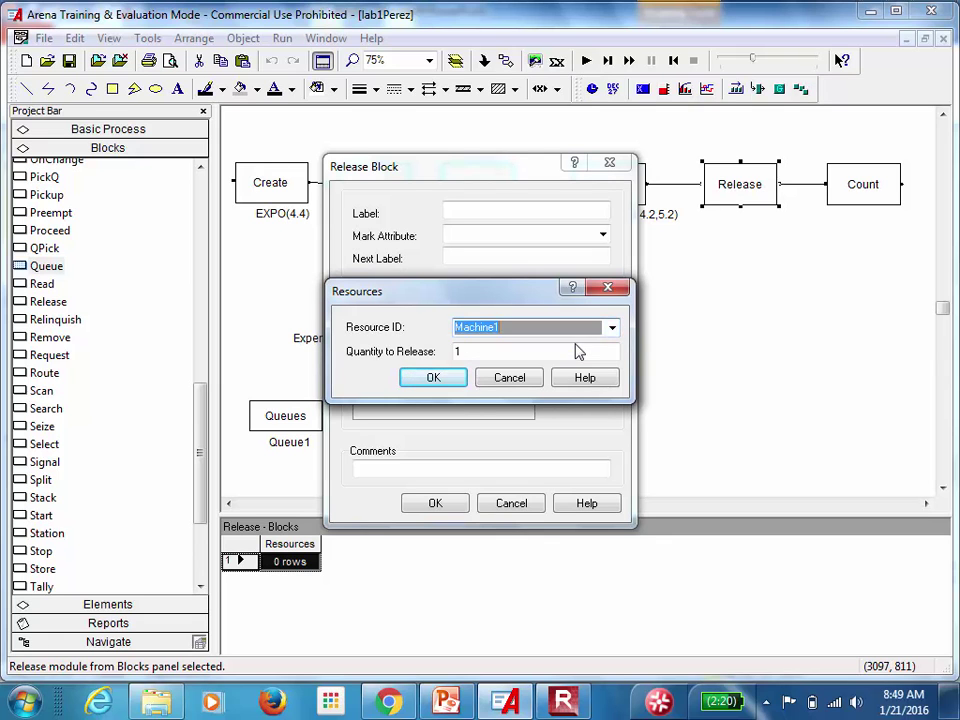
left_click(458, 381)
left_click(437, 503)
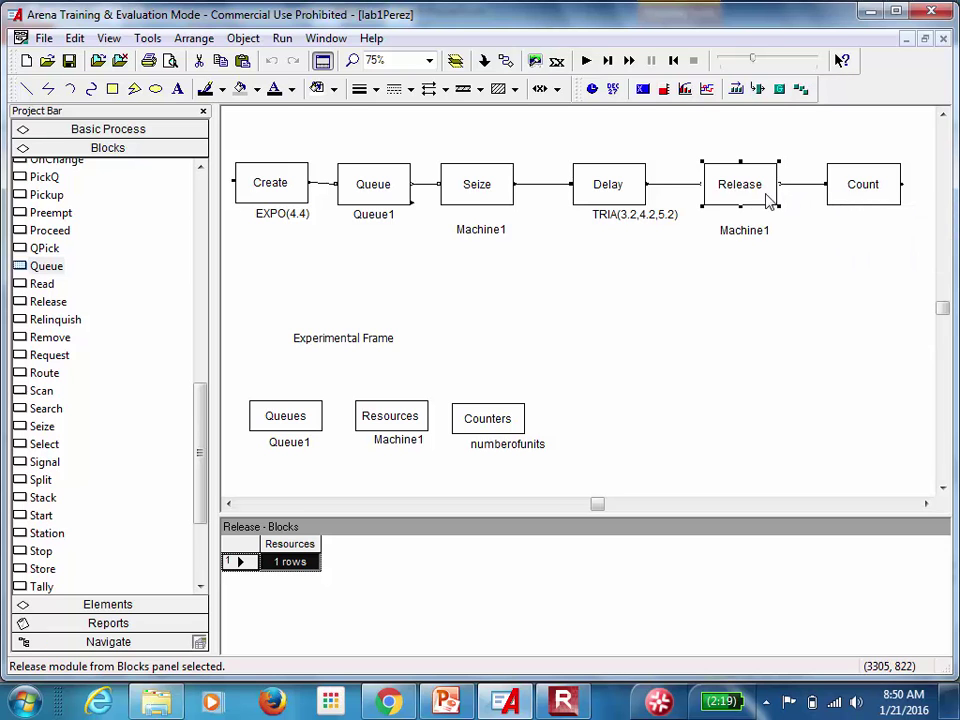
- Move the Delay block's duration label centrally beneath its block and set the Count block's Counter ID to numberofunits
left_click_drag(660, 215, 612, 230)
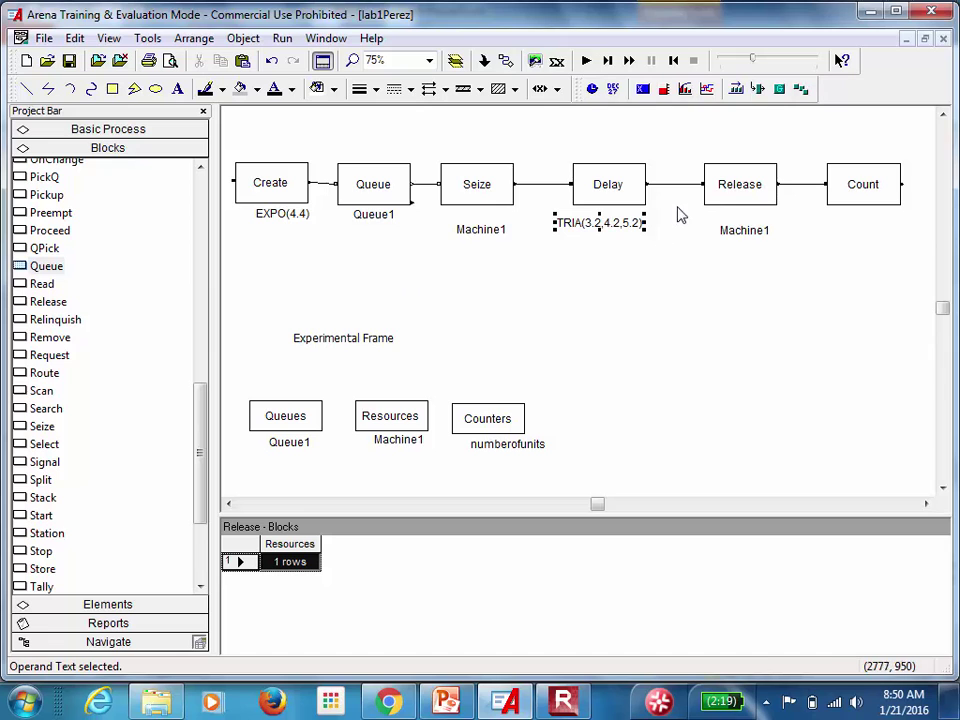
double_click(853, 203)
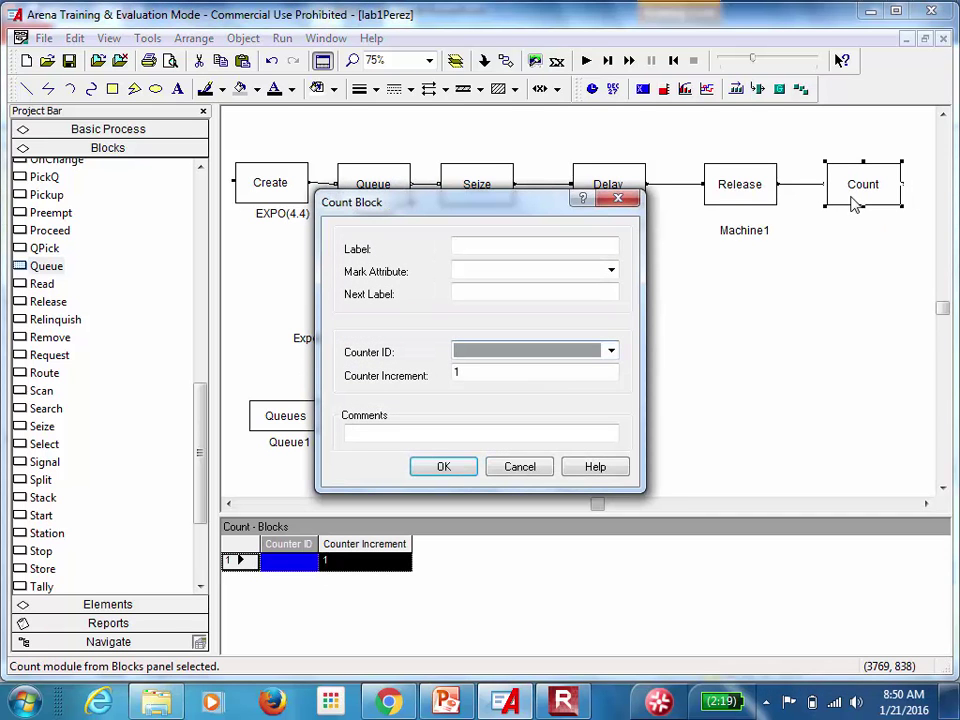
left_click(611, 351)
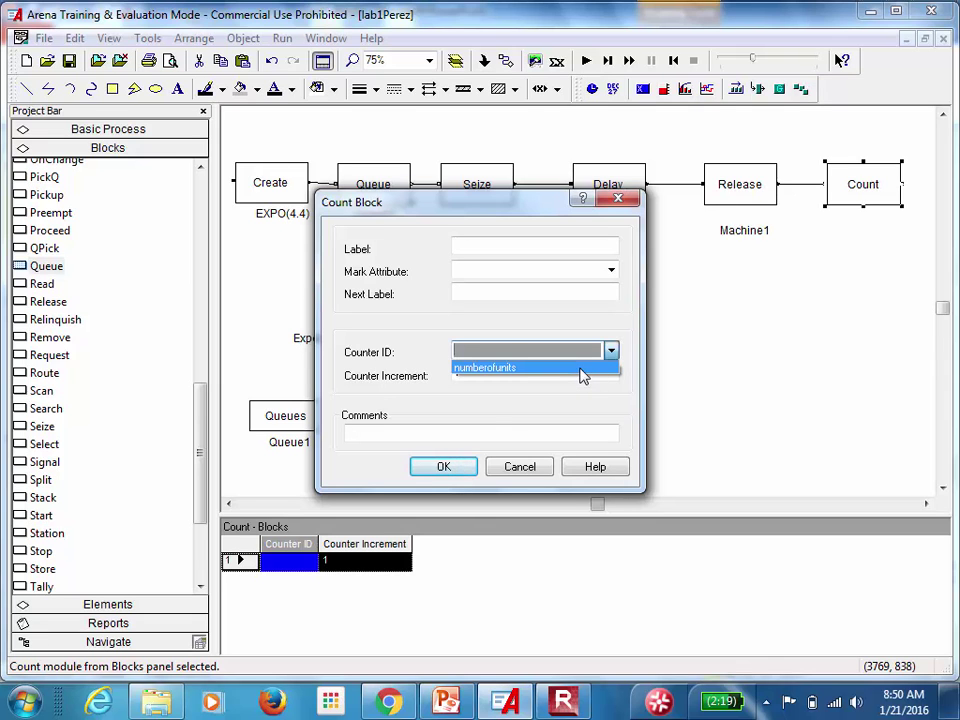
left_click(581, 368)
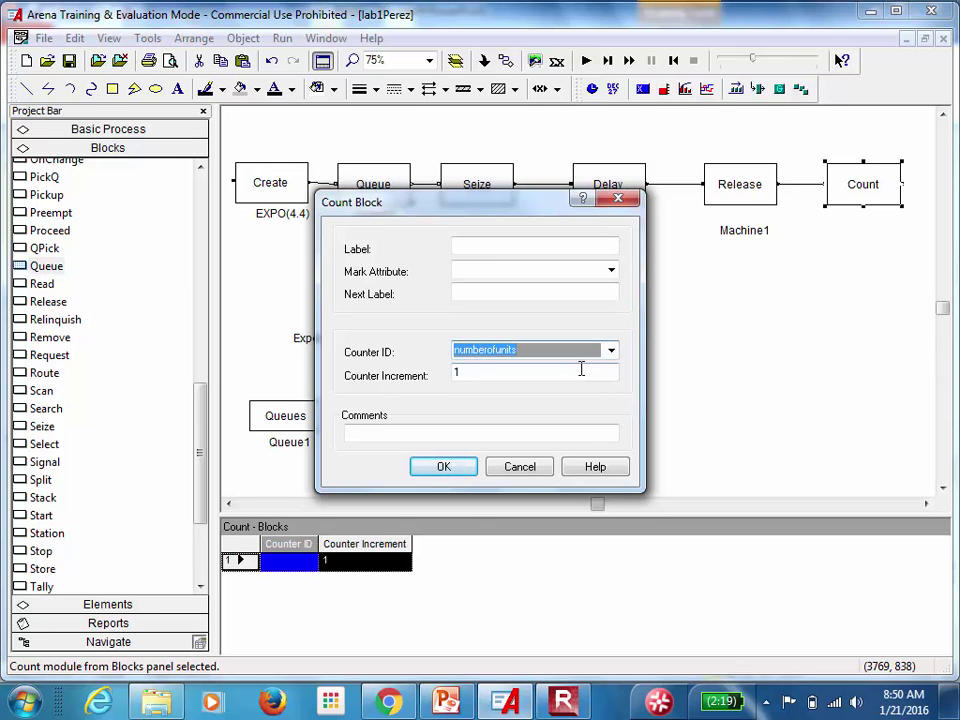
left_click(455, 469)
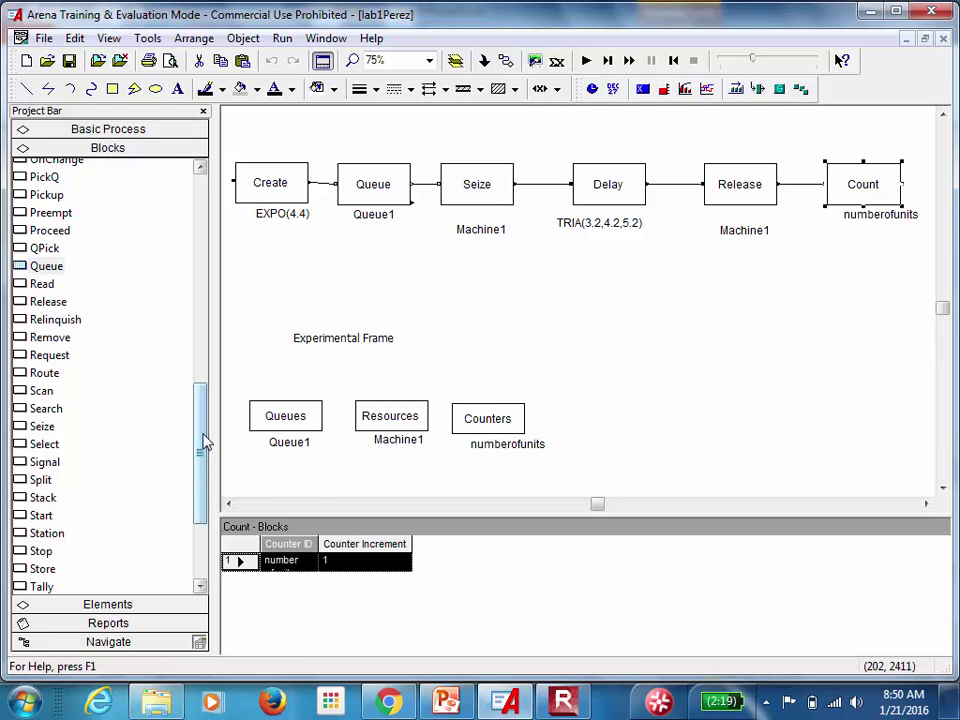
- Add a Dispose block below the Delay block, connected from the Count block, and save the model
left_click_drag(202, 440, 210, 294)
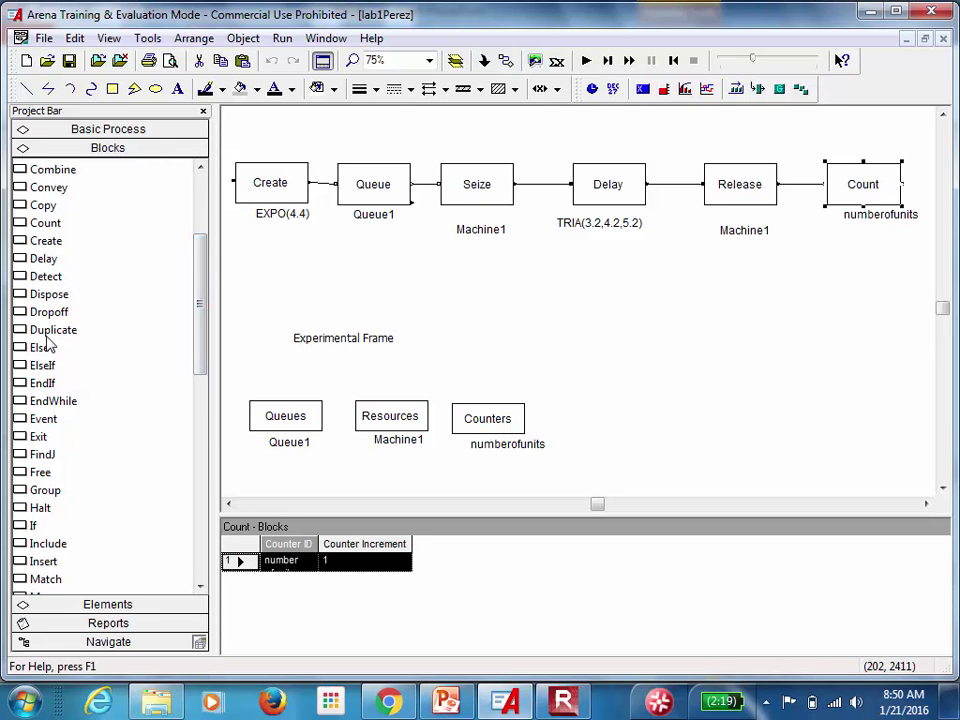
left_click_drag(52, 295, 565, 295)
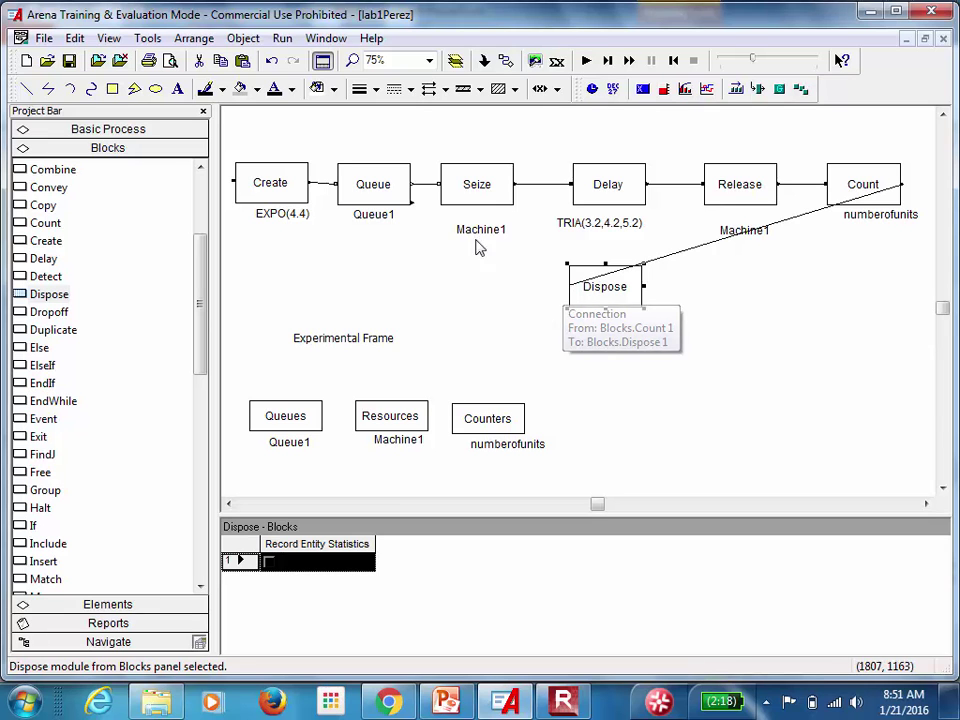
left_click(70, 62)
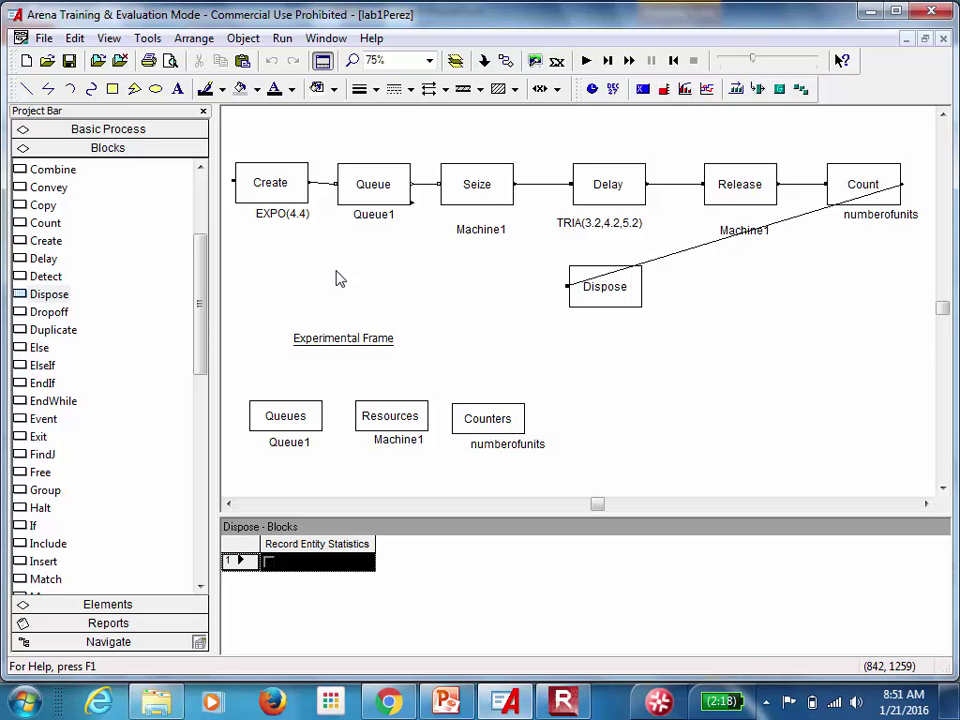
- Check the model for errors and dismiss the check message
left_click(282, 40)
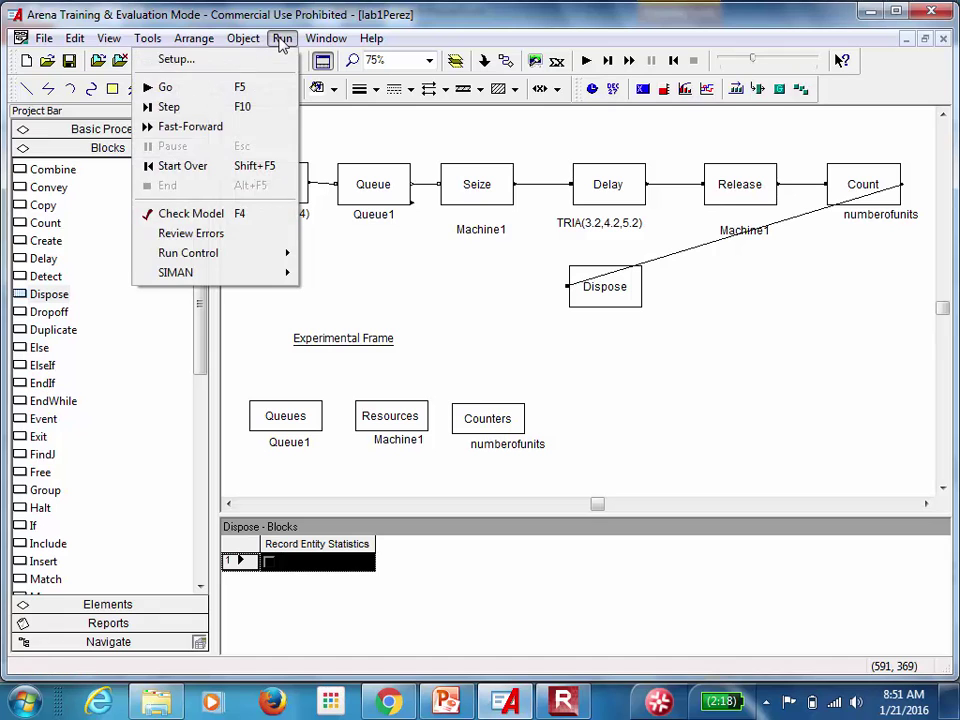
left_click(203, 215)
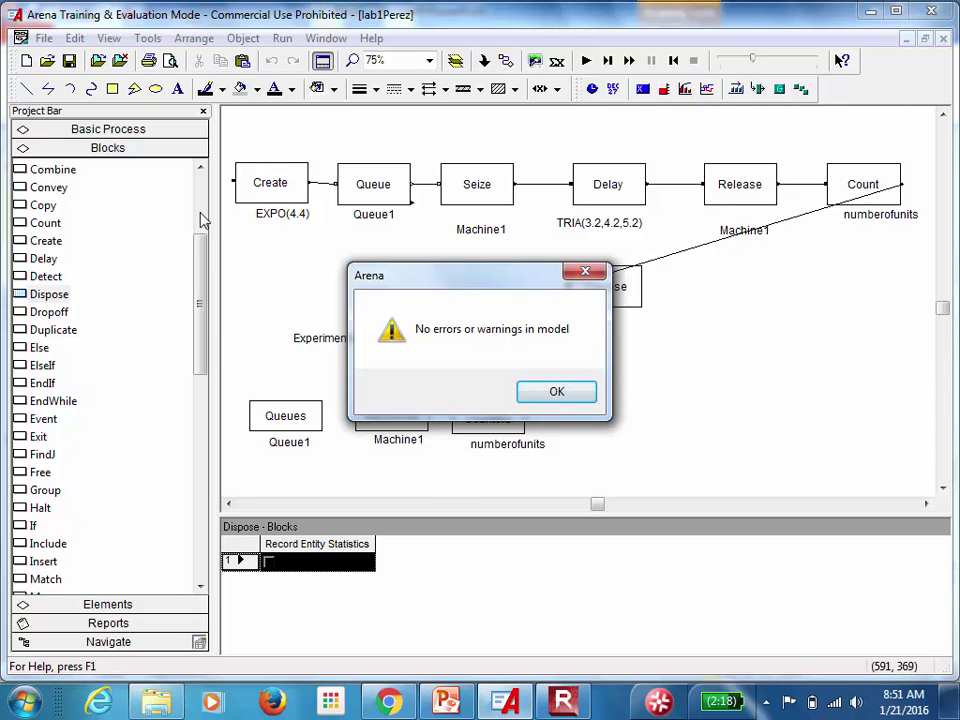
left_click(562, 702)
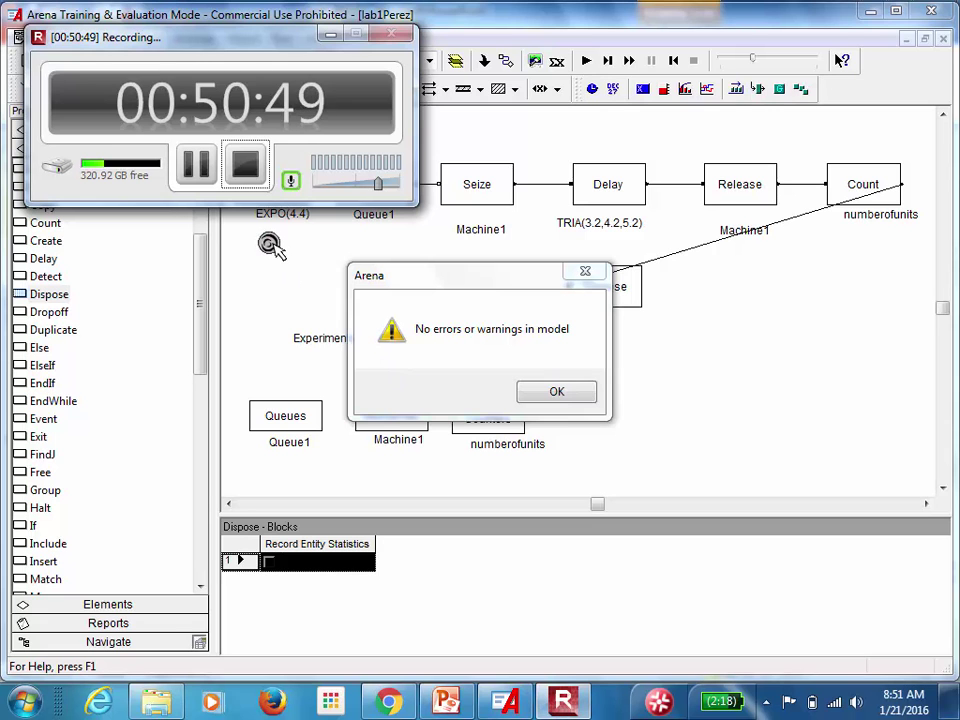
left_click(195, 168)
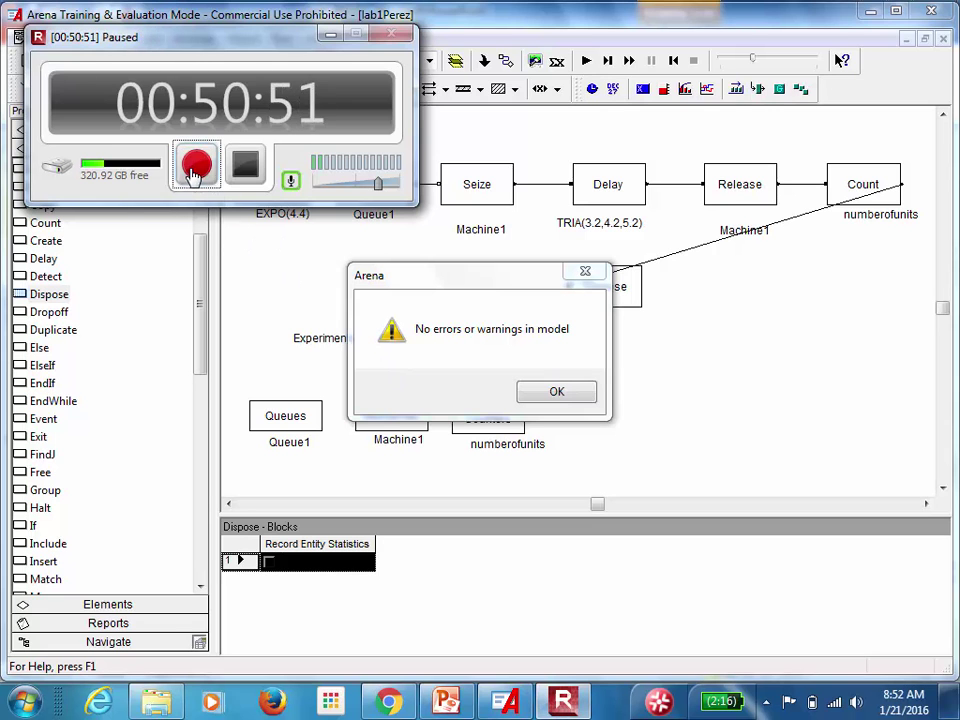
left_click(195, 168)
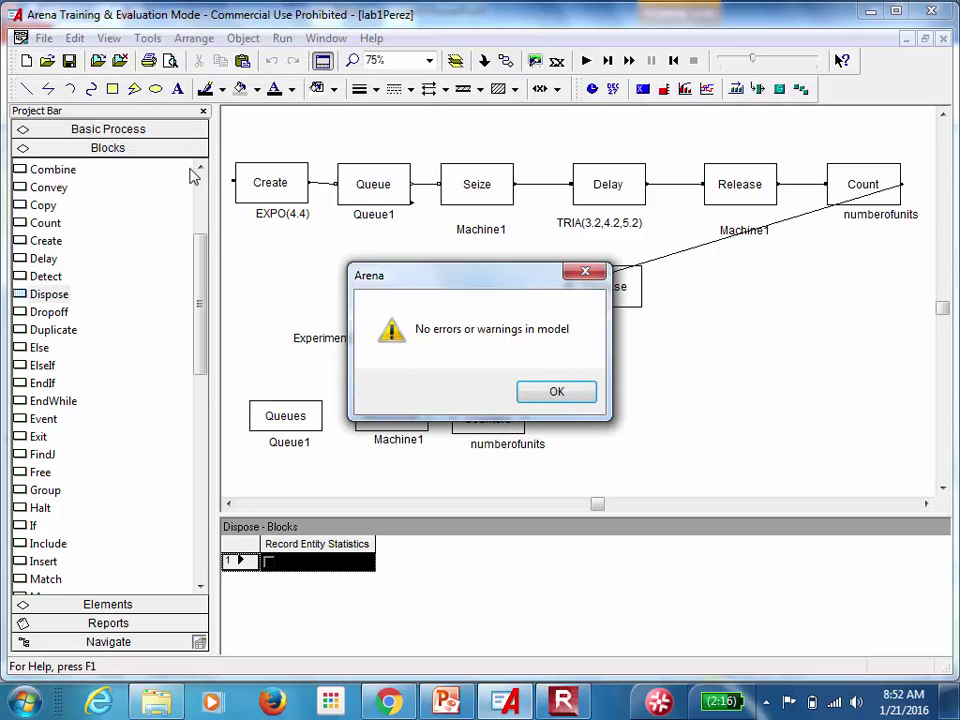
left_click(558, 405)
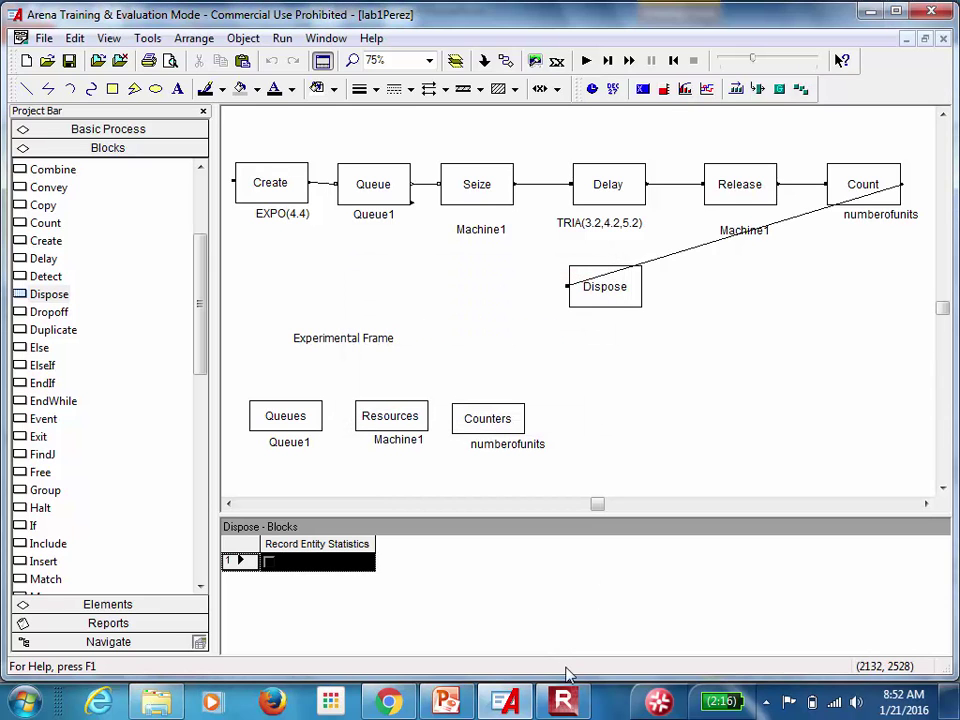
left_click(563, 701)
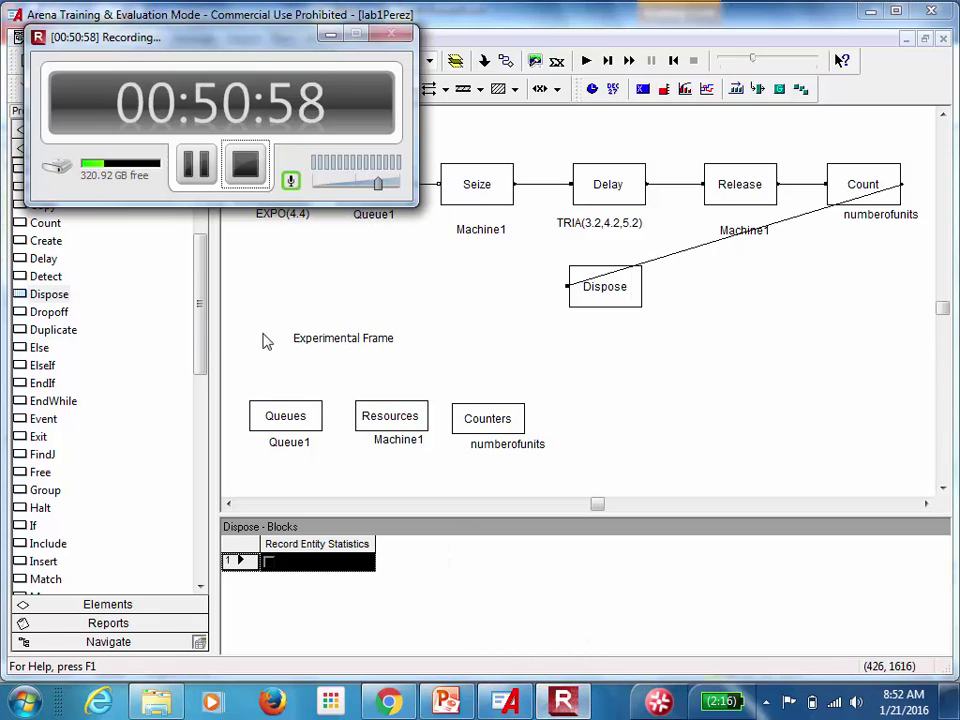
left_click(190, 163)
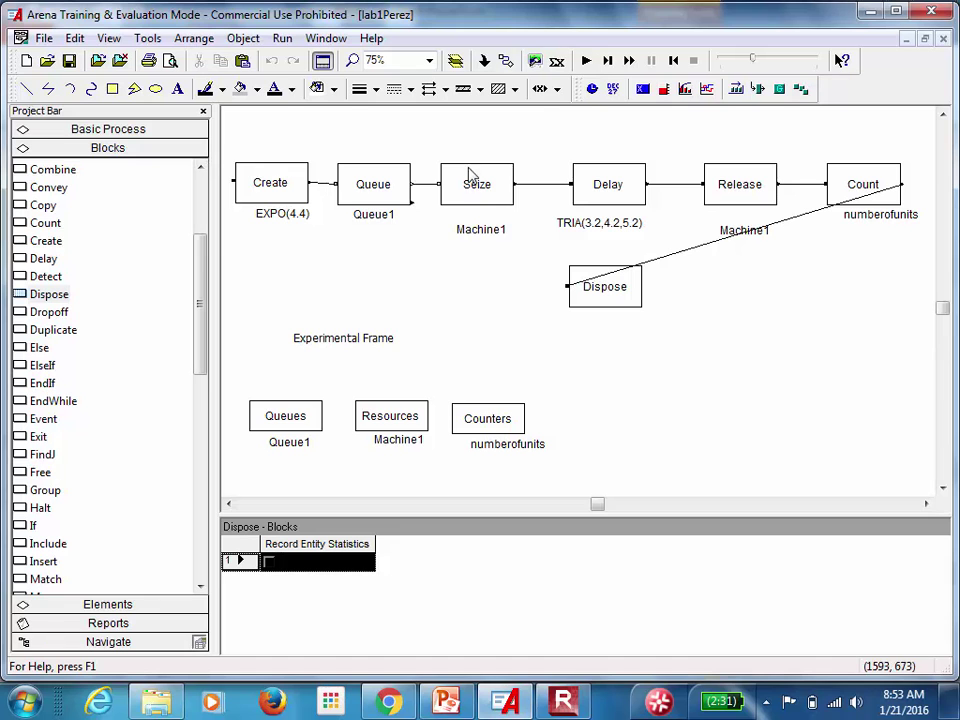
left_click(563, 701)
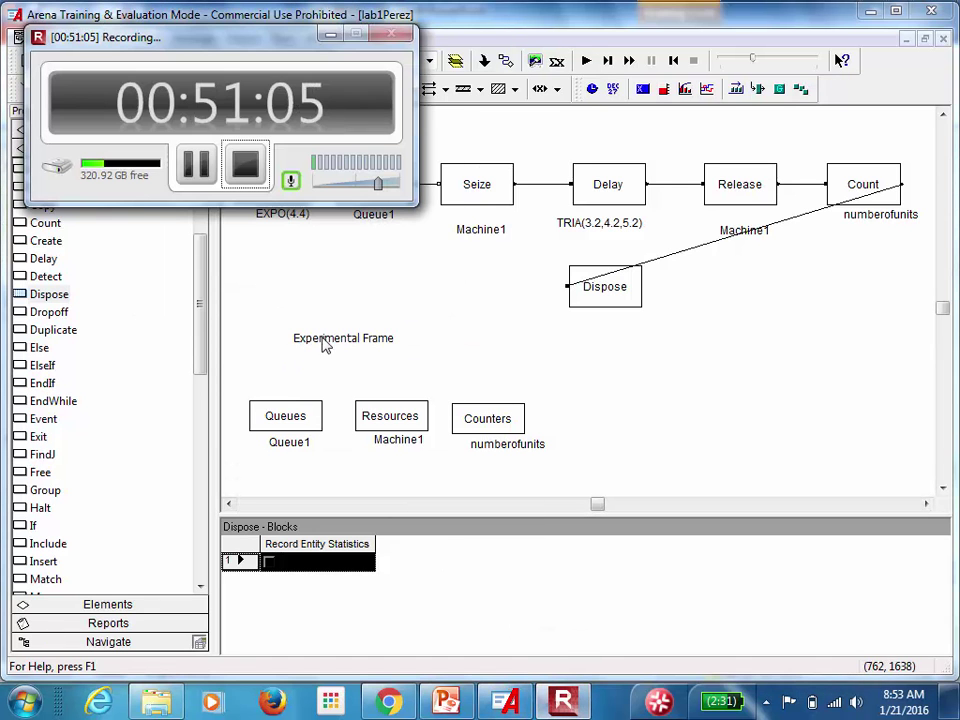
left_click(188, 168)
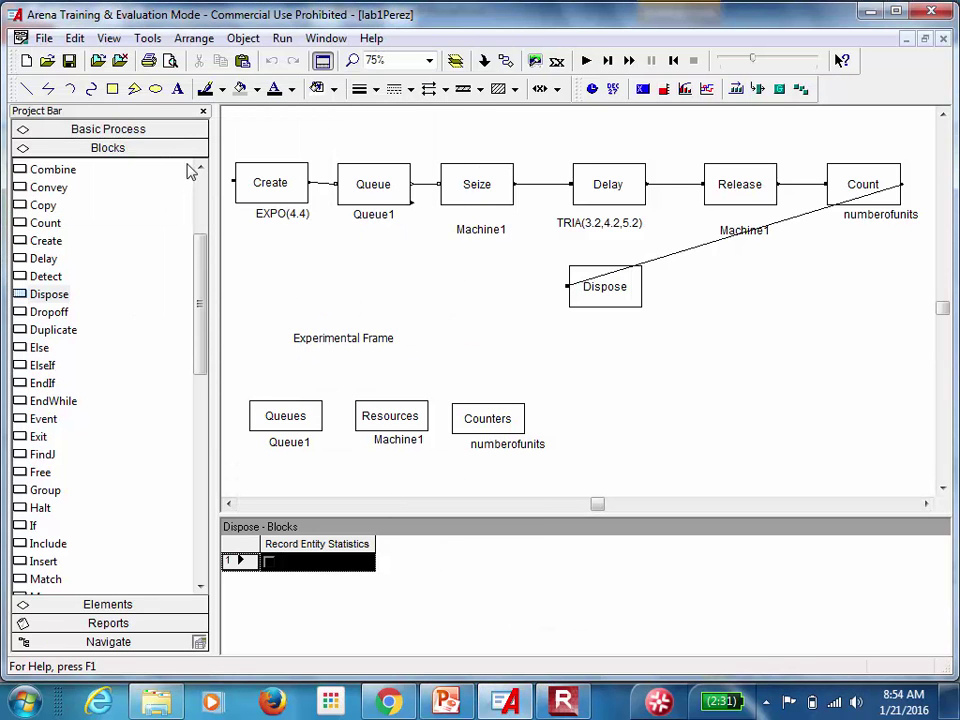
- Set the run's replication length to 8 hours and its base time units to Minutes in the Run Setup
left_click(282, 38)
left_click(268, 59)
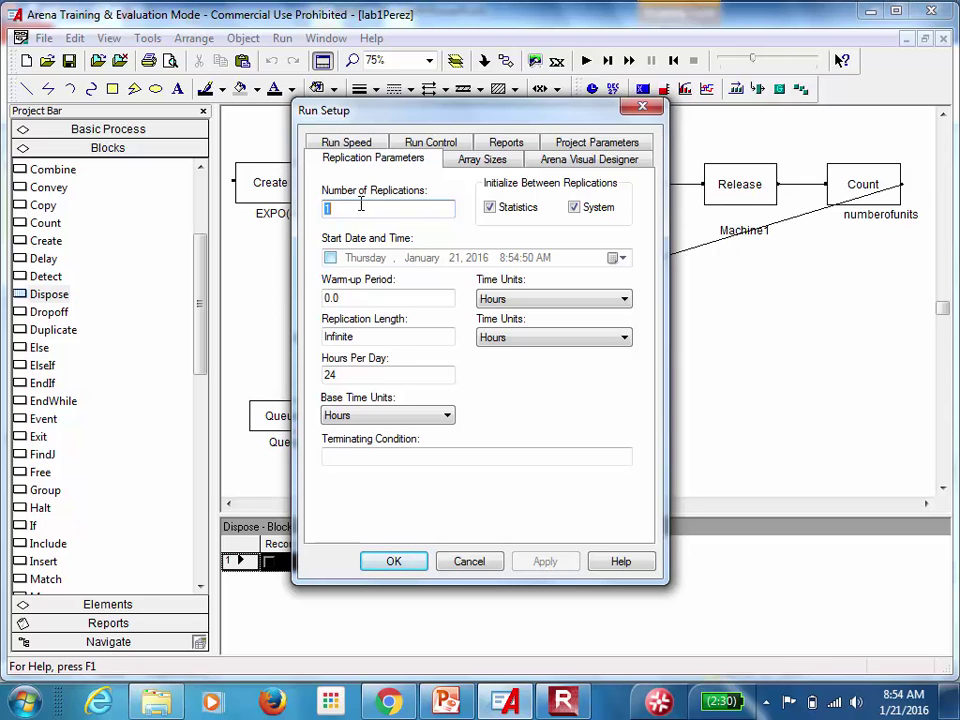
double_click(376, 337)
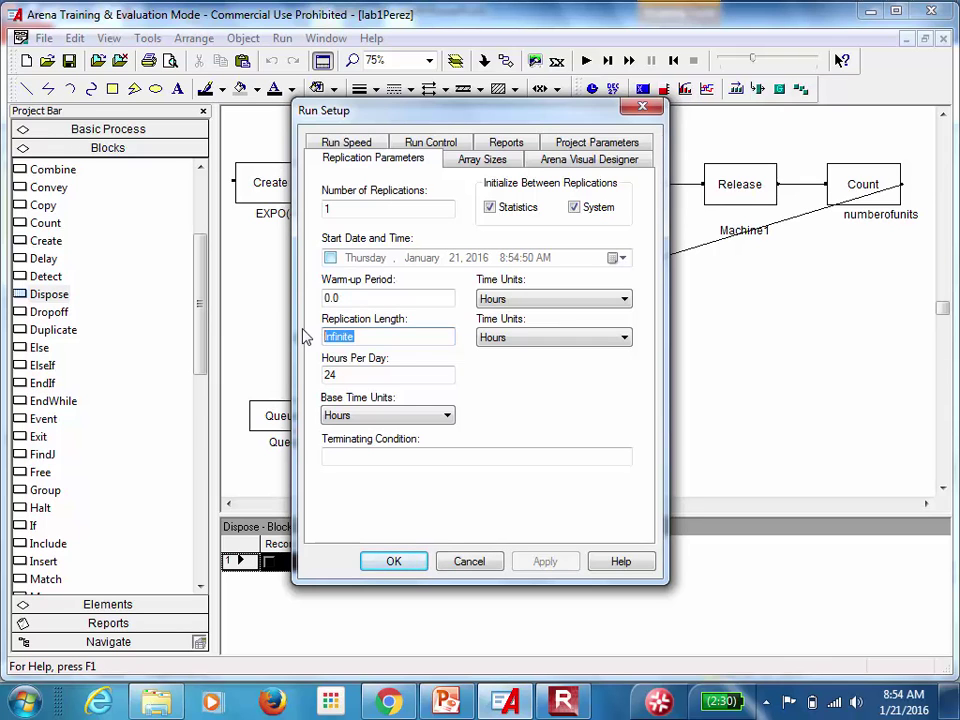
type("8")
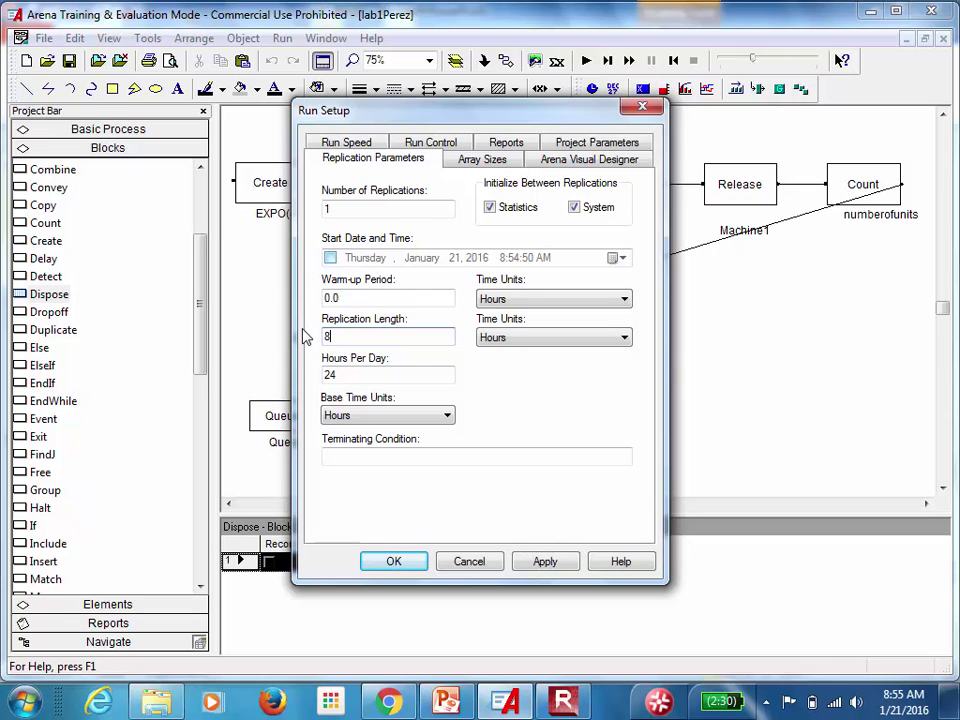
left_click(436, 418)
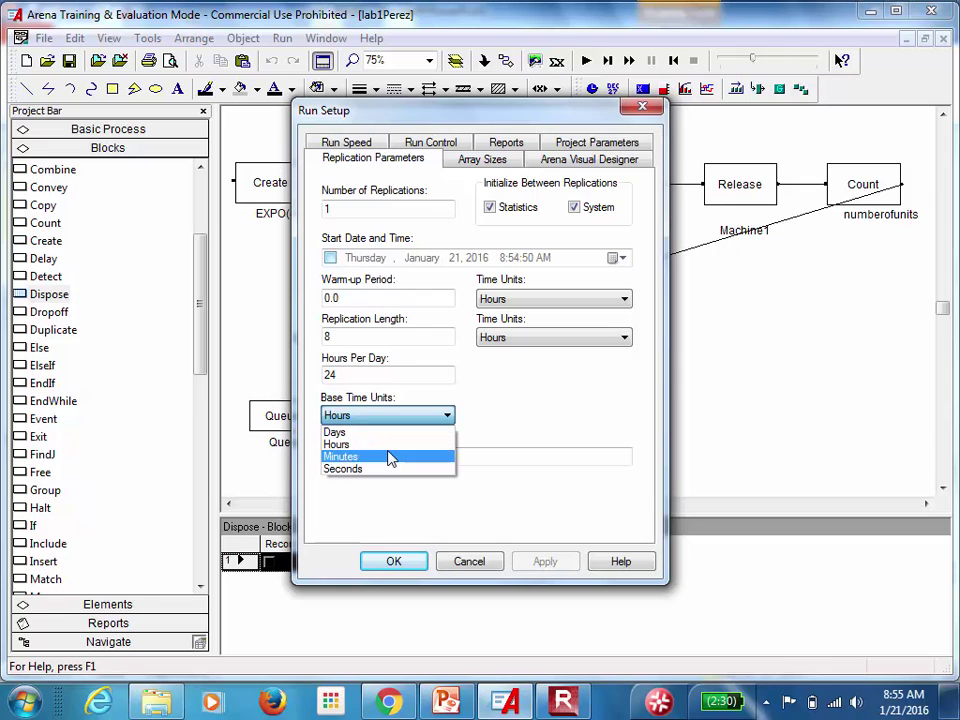
left_click(392, 456)
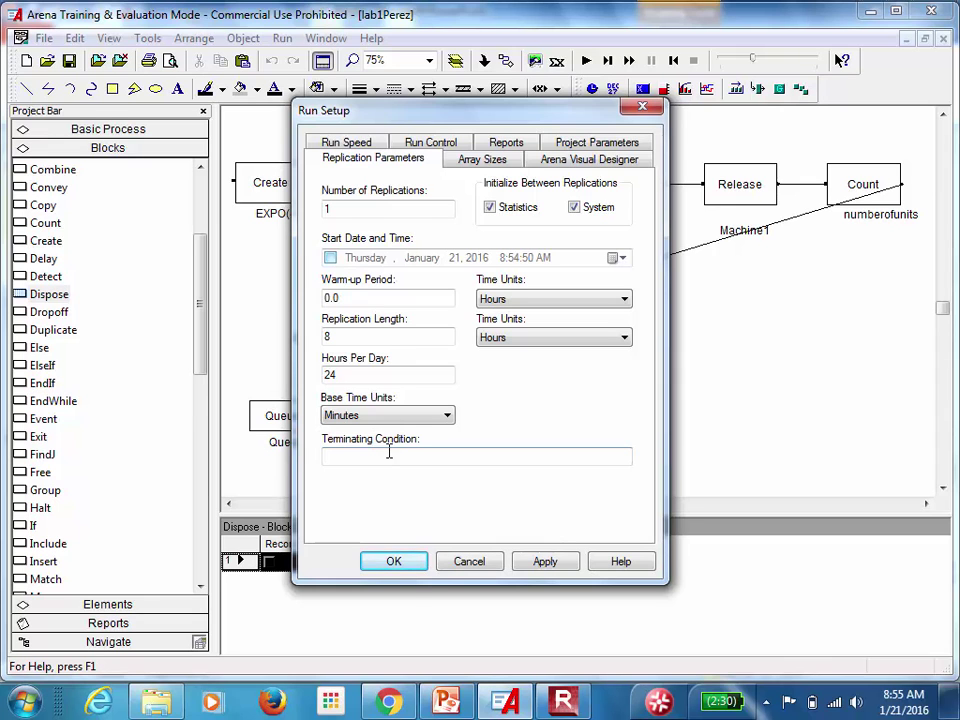
left_click(536, 562)
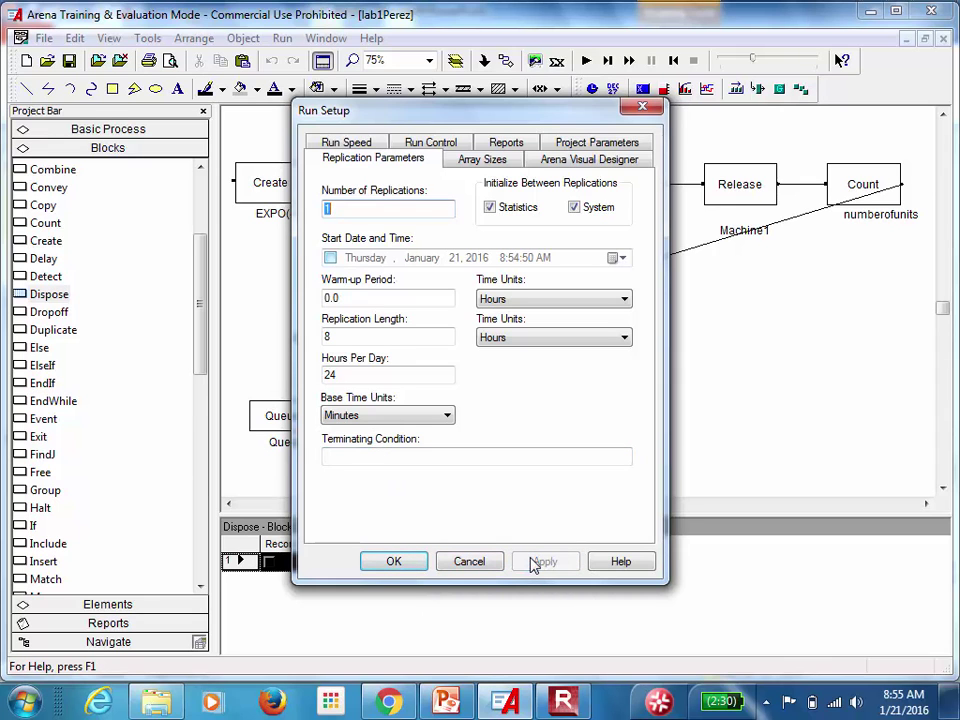
left_click(414, 566)
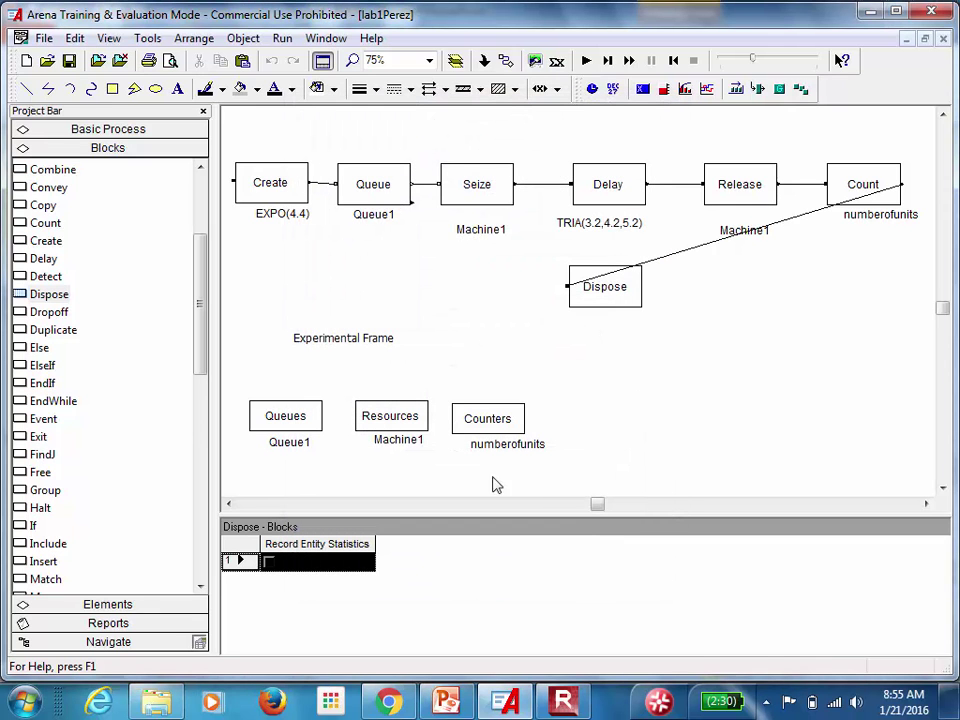
- Run the simulation to completion and view its results report full screen, closing the report and ending the run
left_click(587, 62)
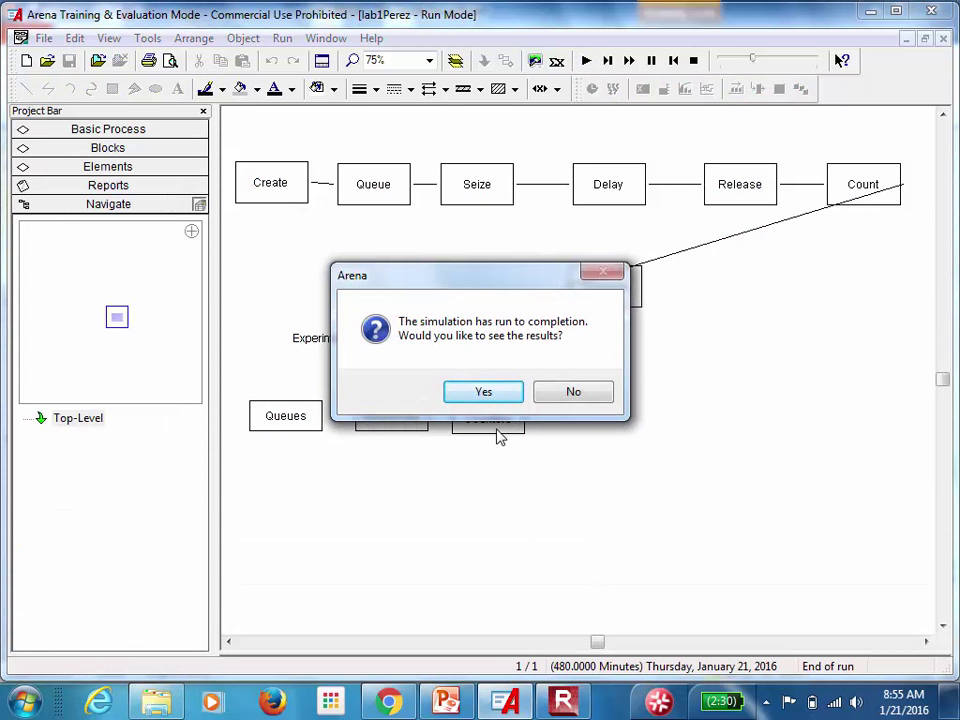
left_click(476, 394)
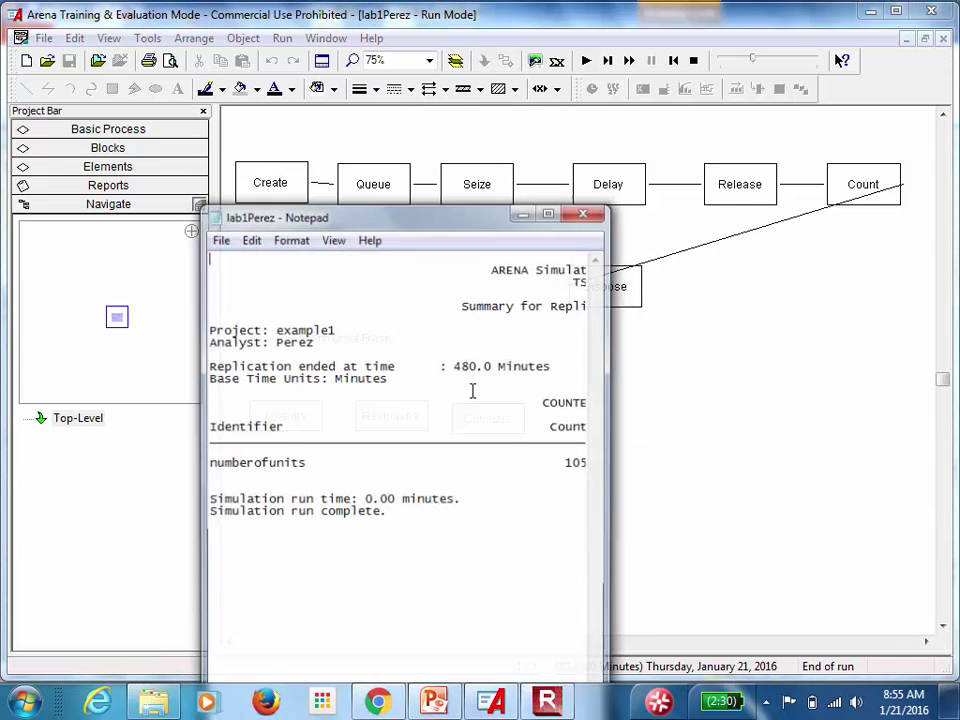
left_click(549, 211)
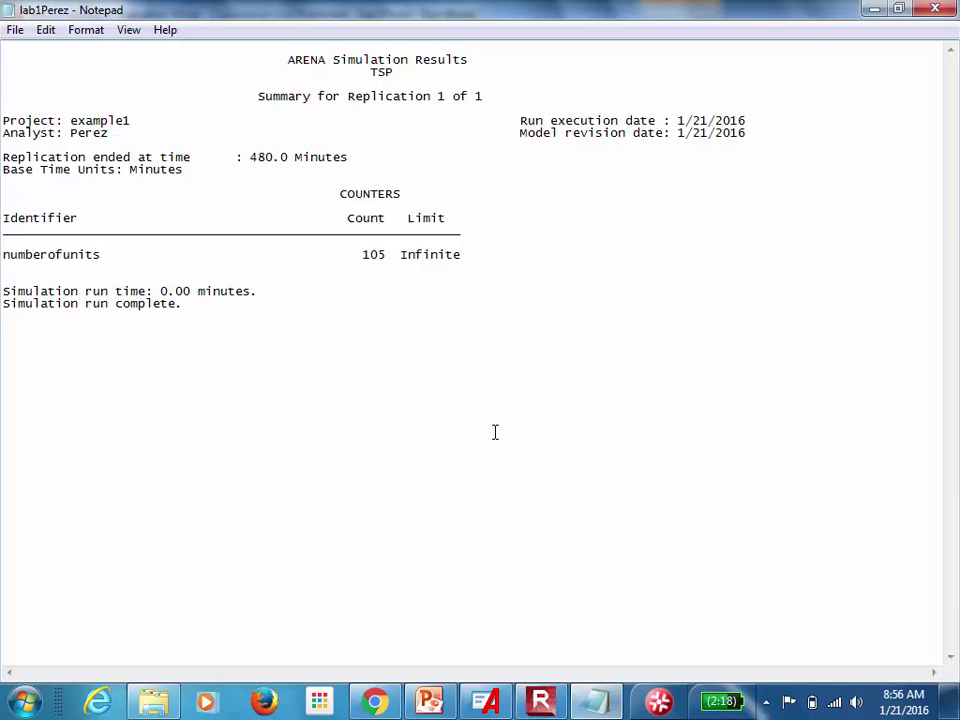
left_click(930, 10)
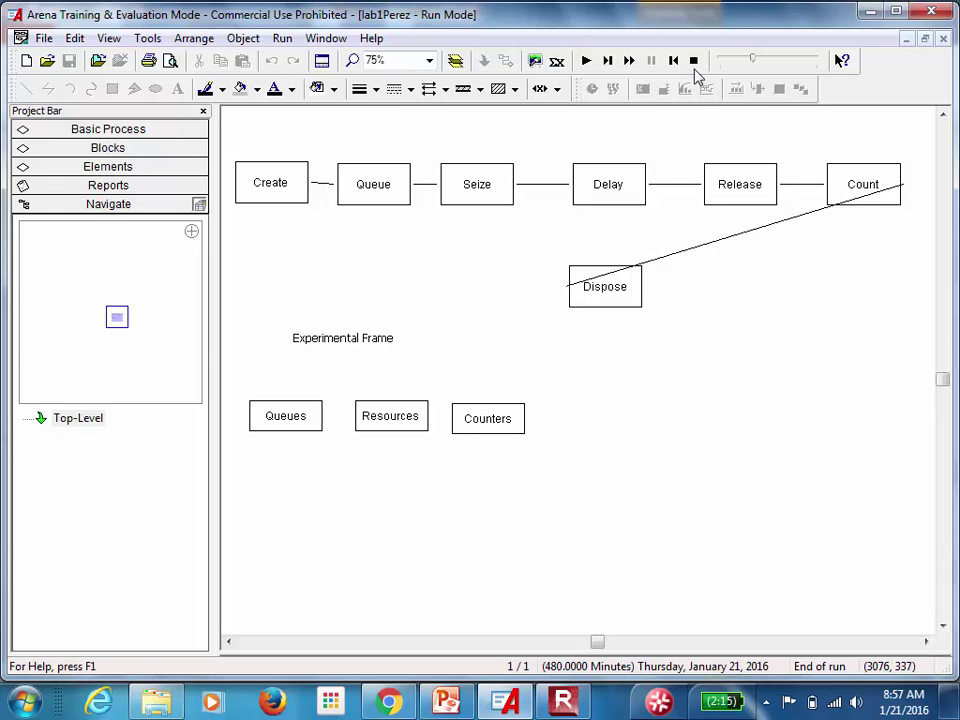
left_click(694, 61)
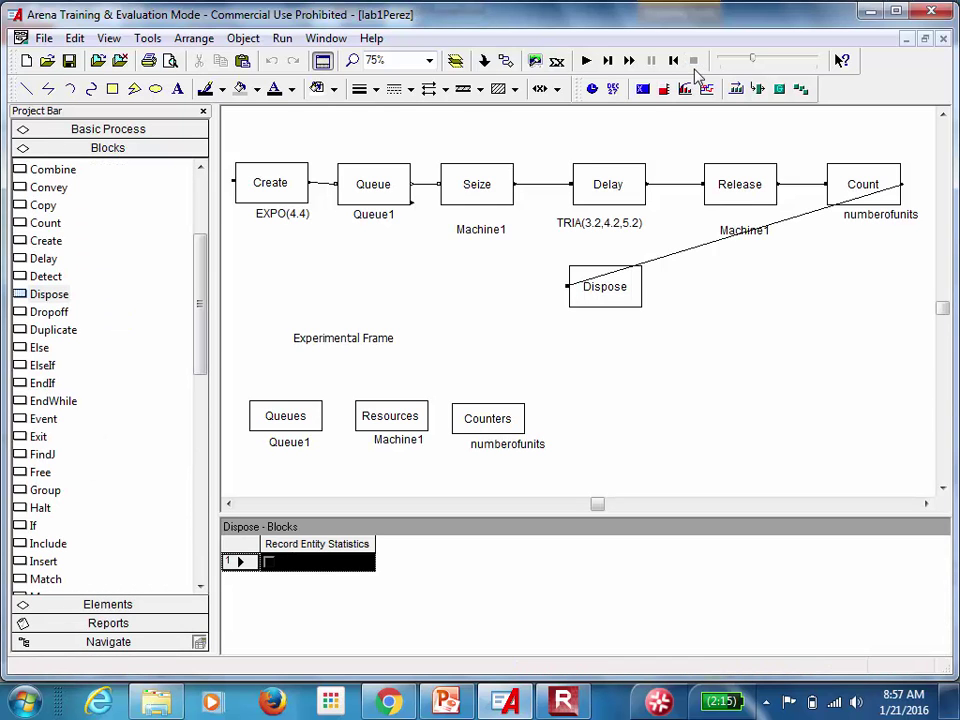
- Switch to Windows Explorer and open the PDF version of IE5320.Lab1 from the Workcase folder in lab1
left_click(156, 702)
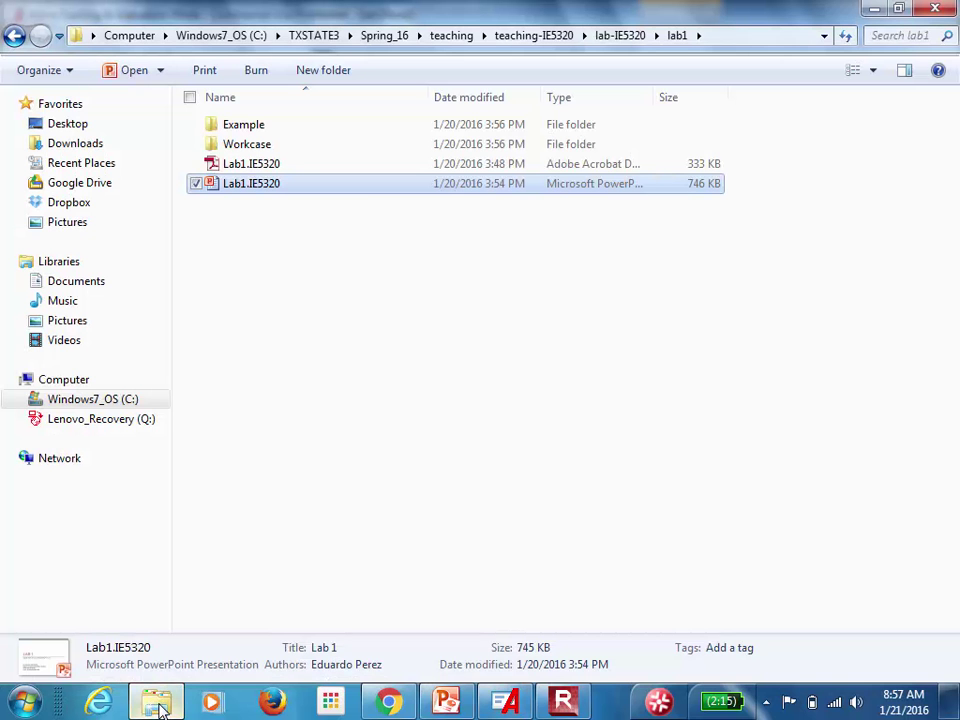
left_click(249, 148)
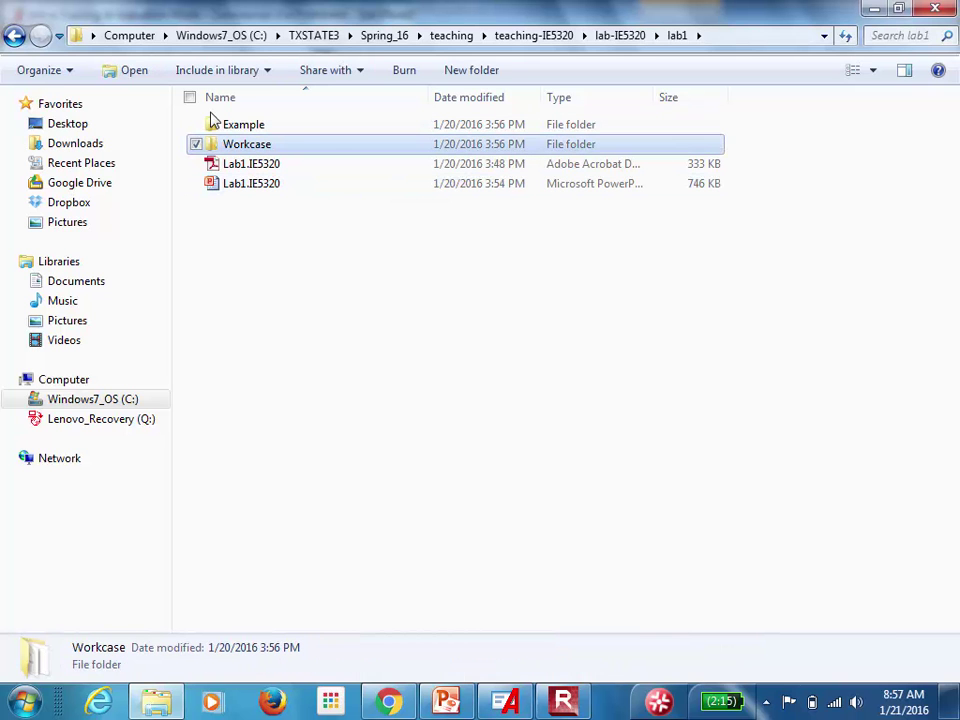
double_click(240, 146)
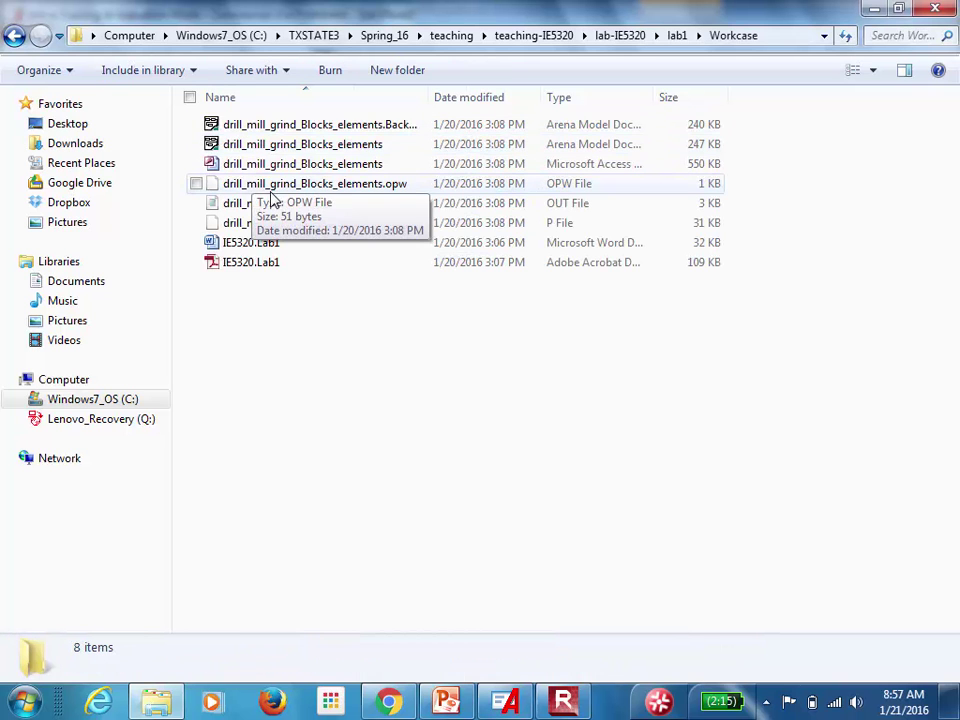
double_click(245, 262)
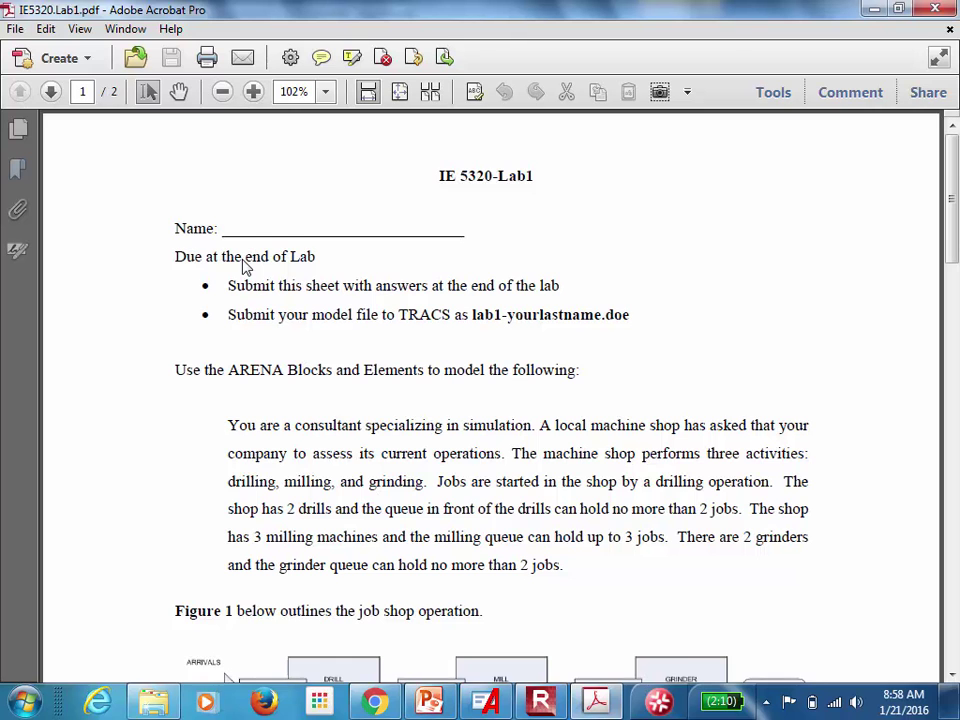
- Read the lab sheet's job shop description, processing data and questions across both pages, and minimize the document
scroll(245, 265, "down", 1)
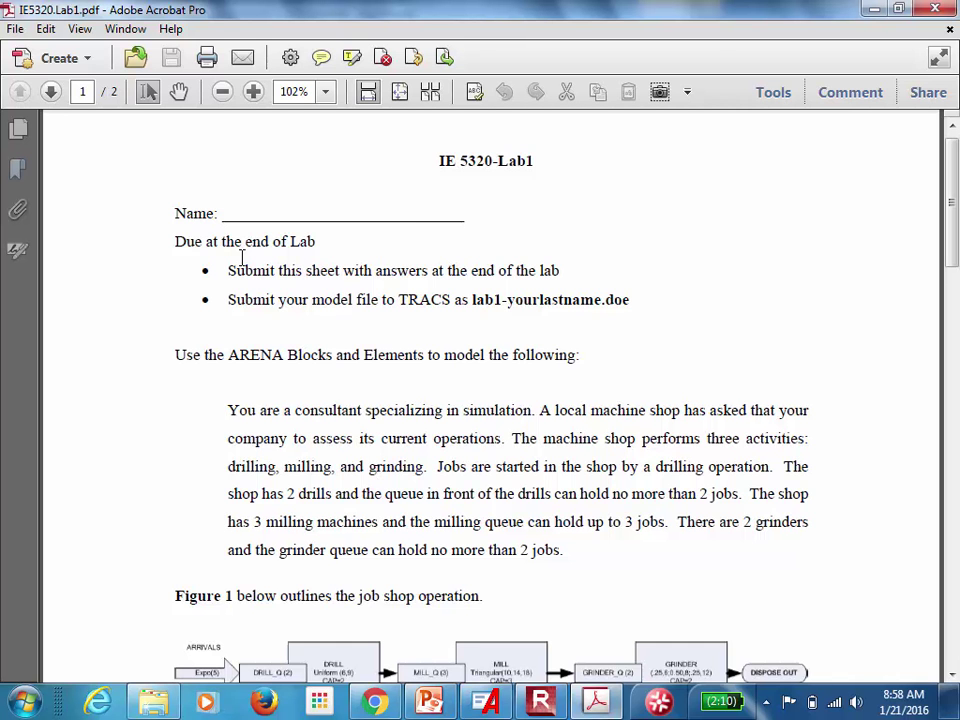
left_click_drag(956, 206, 958, 307)
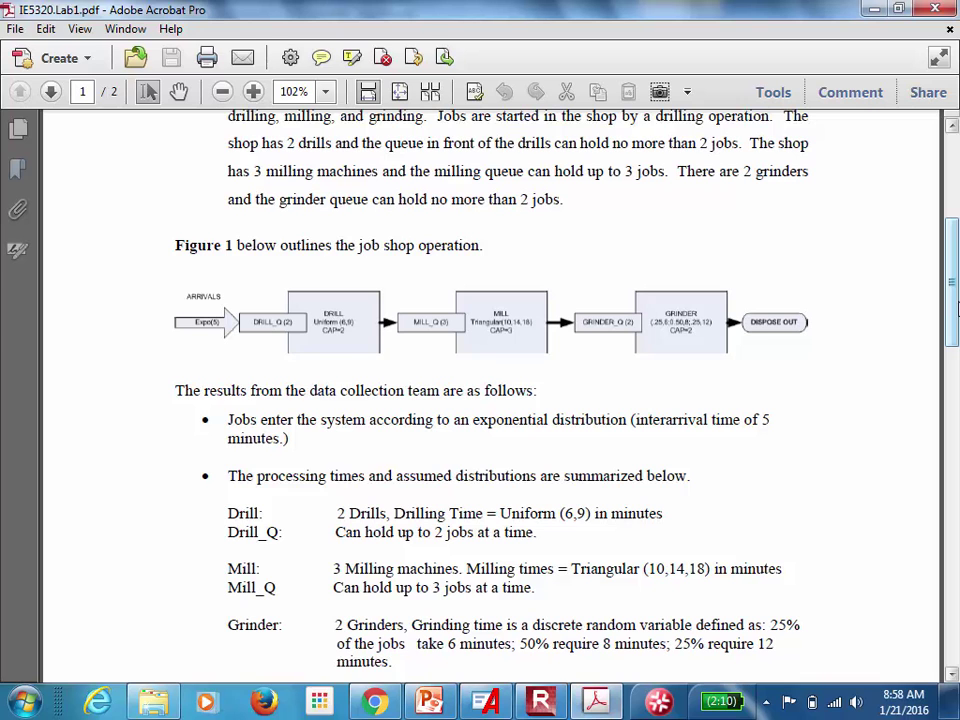
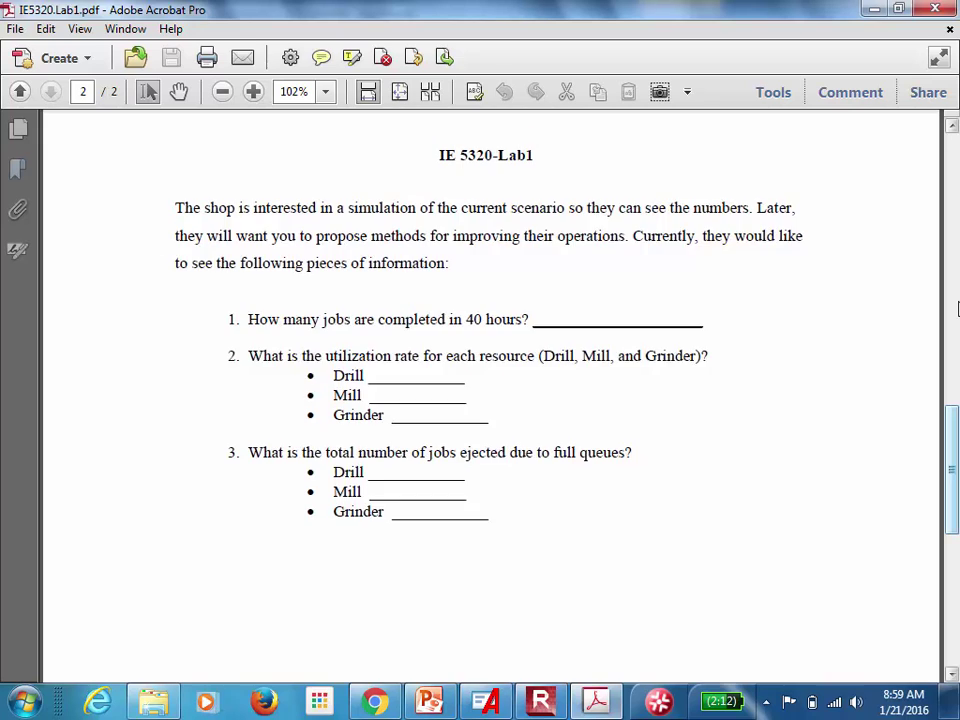
scroll(955, 307, "up", 6)
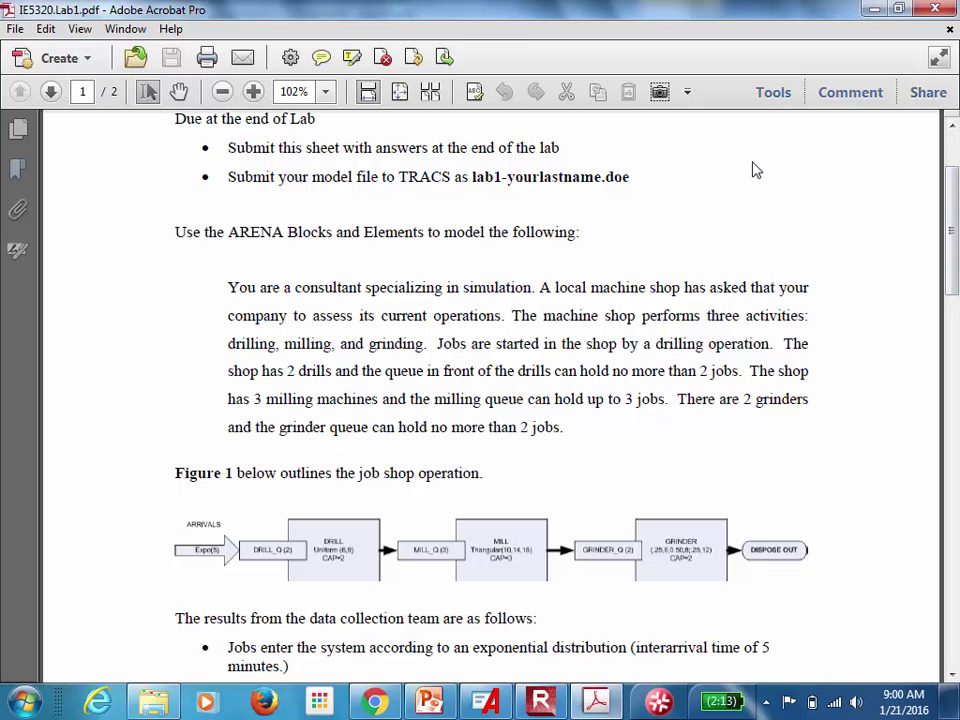
scroll(755, 170, "down", 8)
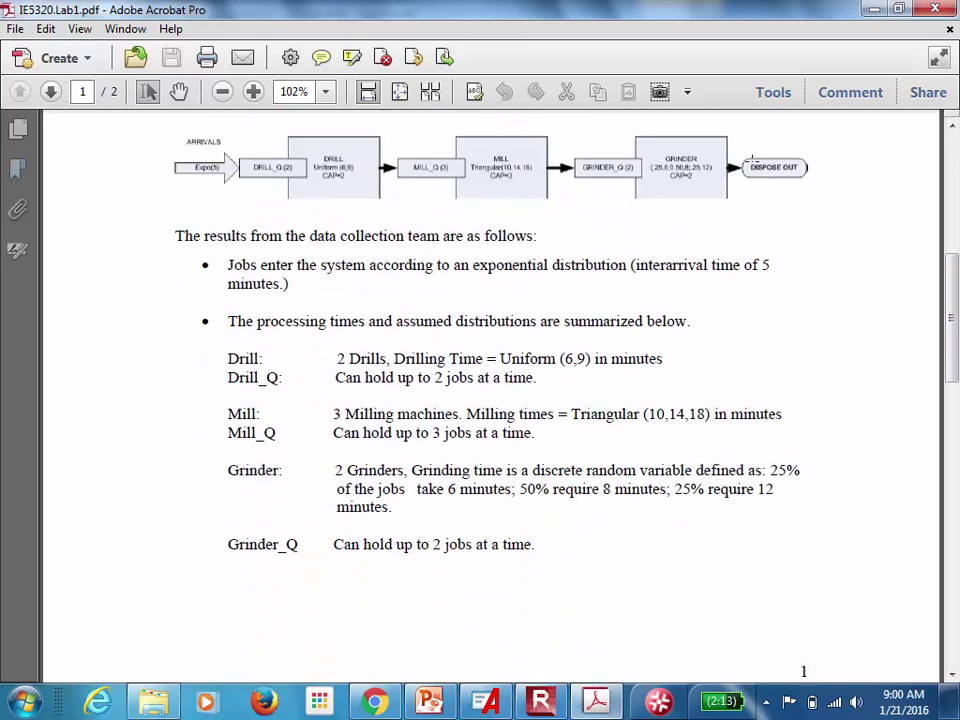
left_click(874, 9)
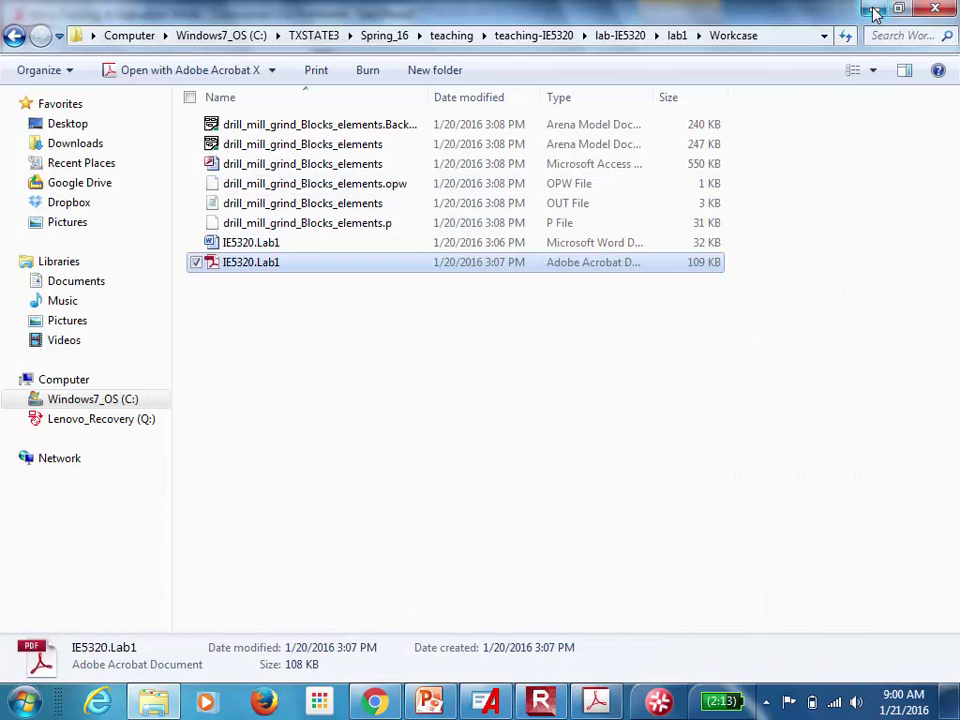
- Switch to Arena and set the capacity of Machine1 in the Resources element to 2
left_click(488, 703)
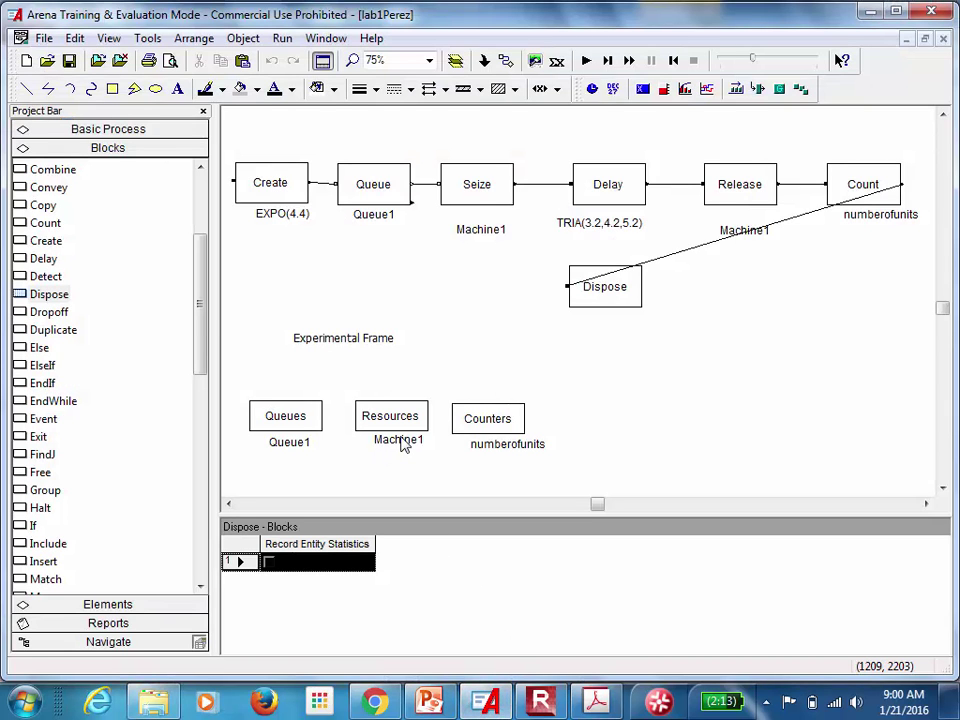
double_click(403, 427)
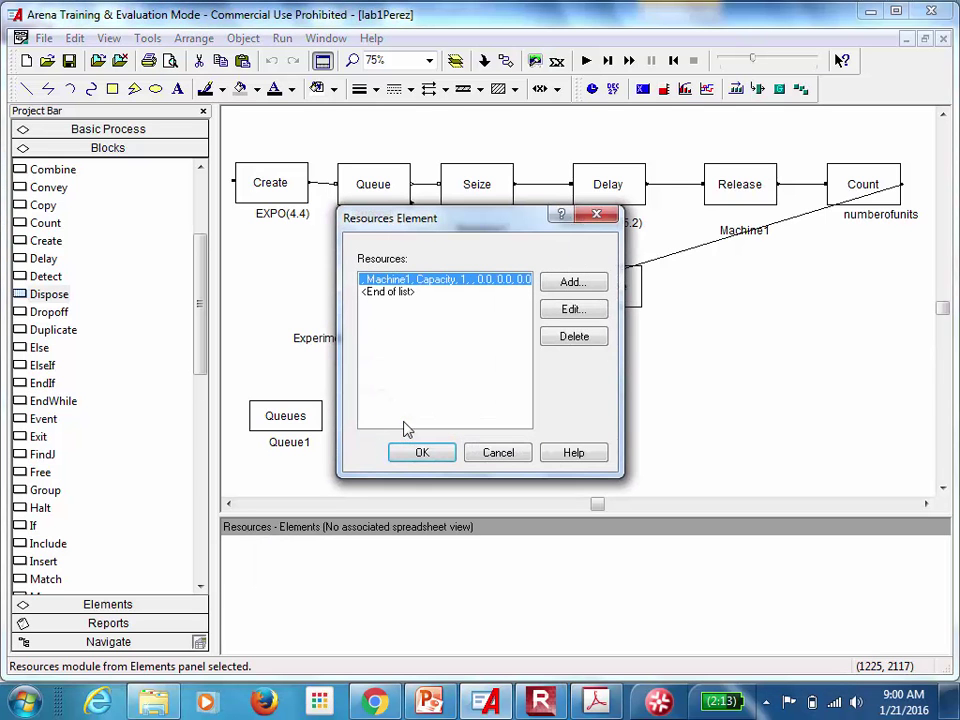
left_click(568, 311)
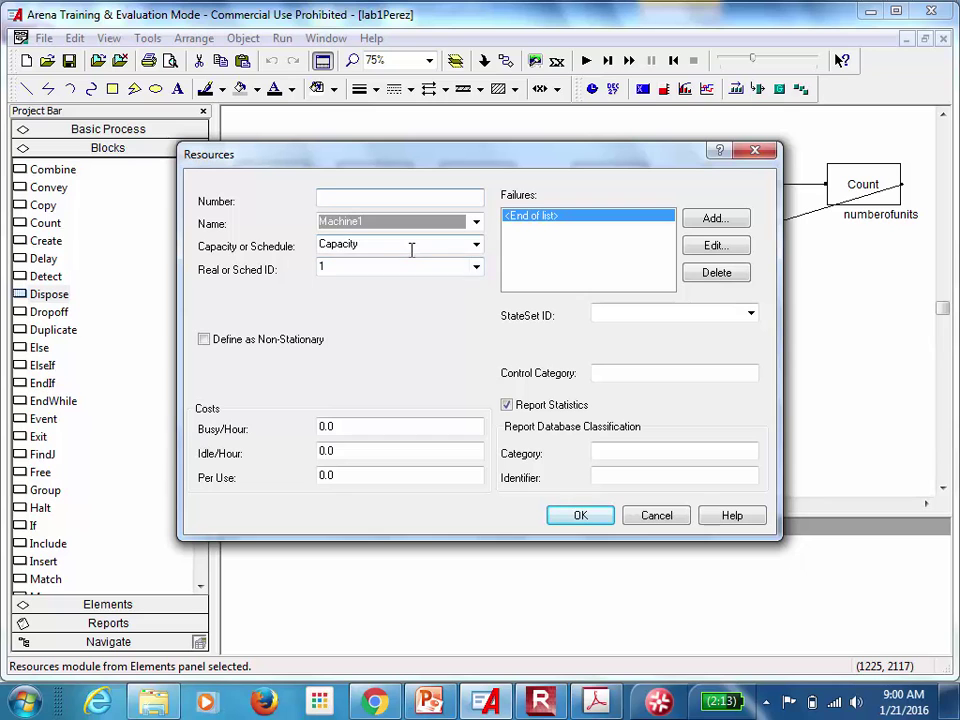
left_click(476, 247)
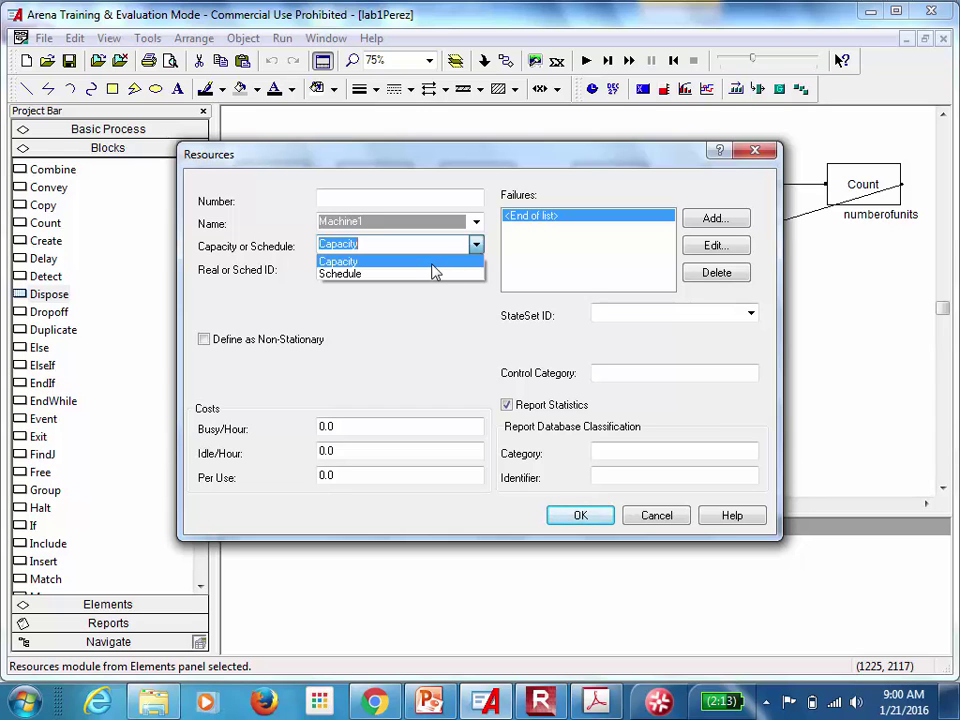
left_click(440, 263)
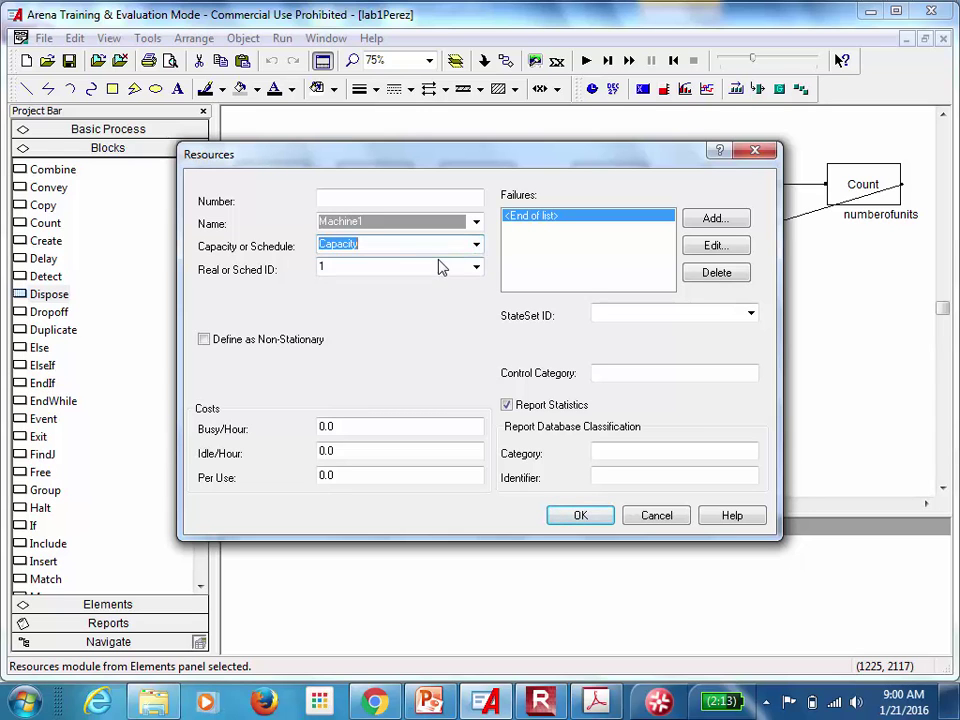
left_click(378, 269)
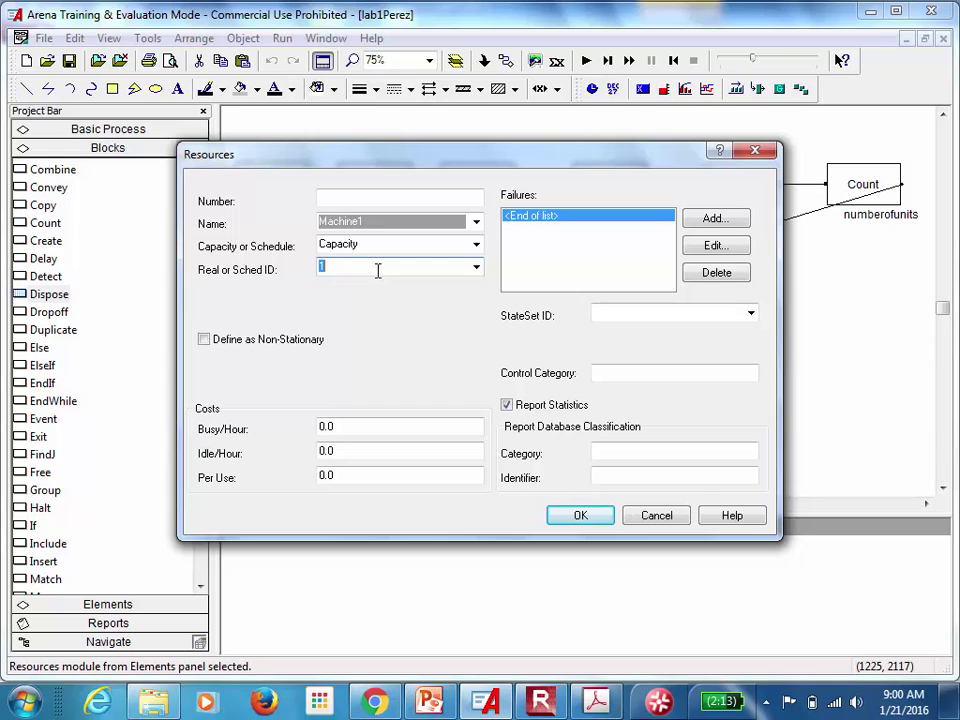
type("2")
left_click(578, 515)
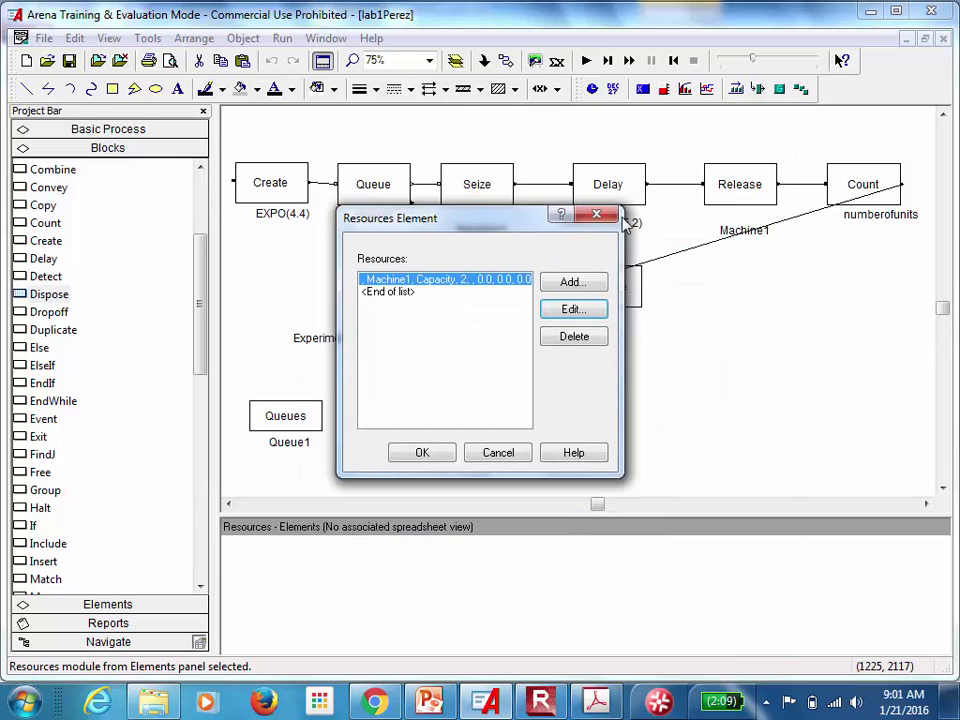
left_click(405, 453)
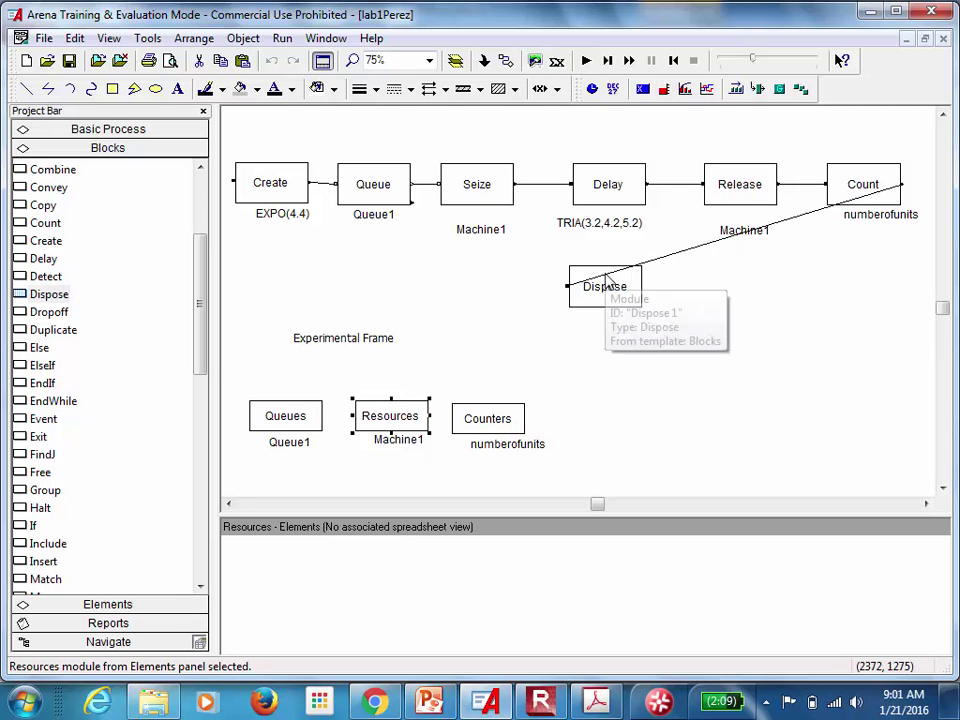
- Run the simulation to completion, view its results report full screen, and close the report and end the run
left_click(586, 61)
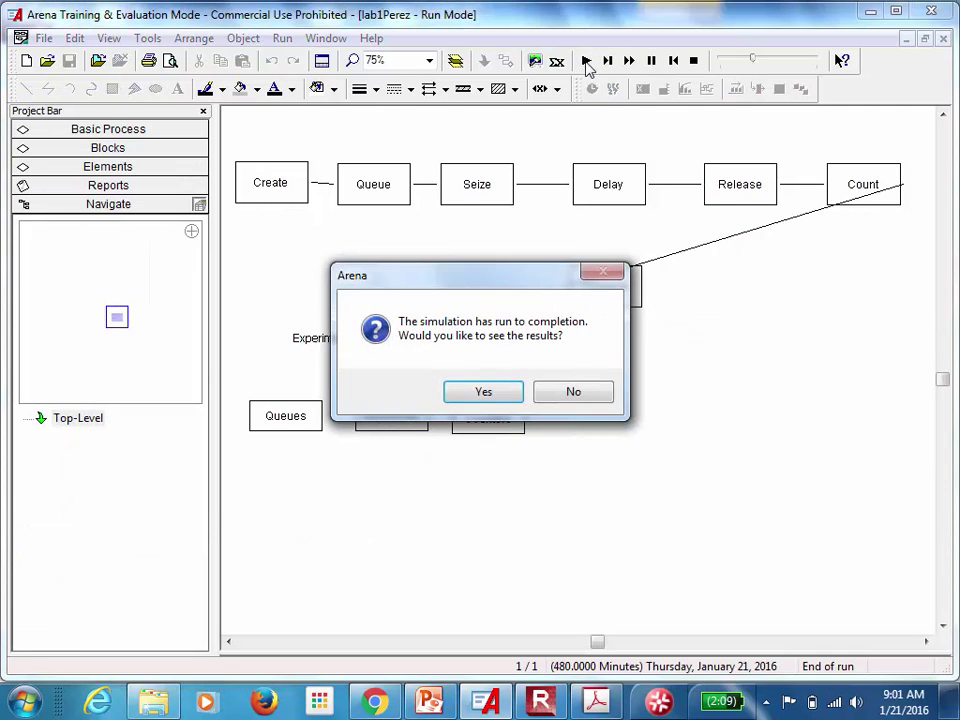
left_click(484, 392)
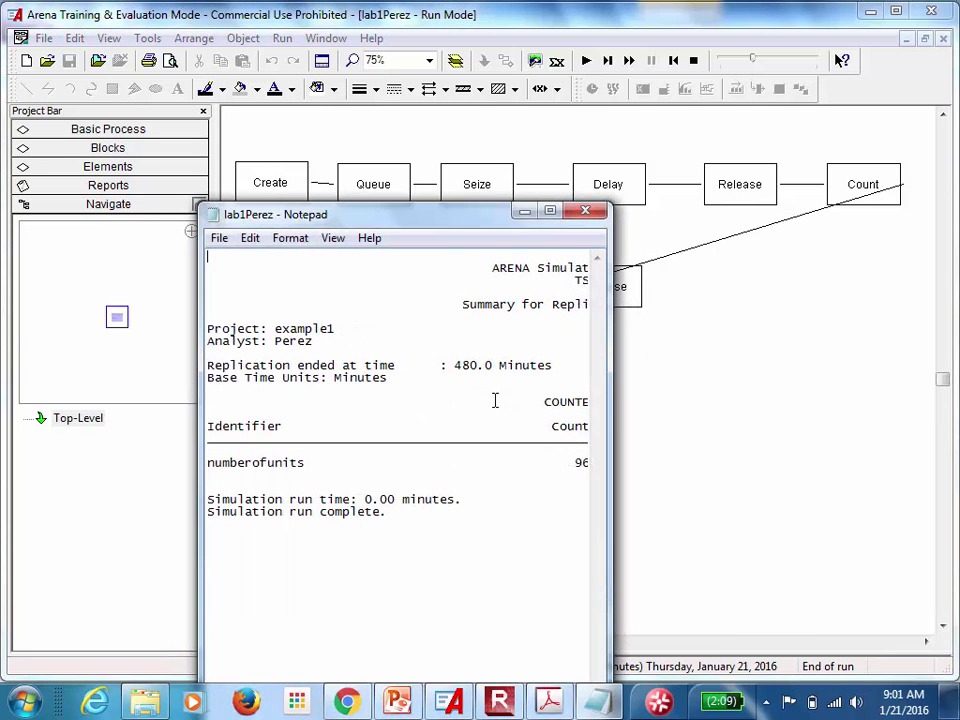
left_click(551, 211)
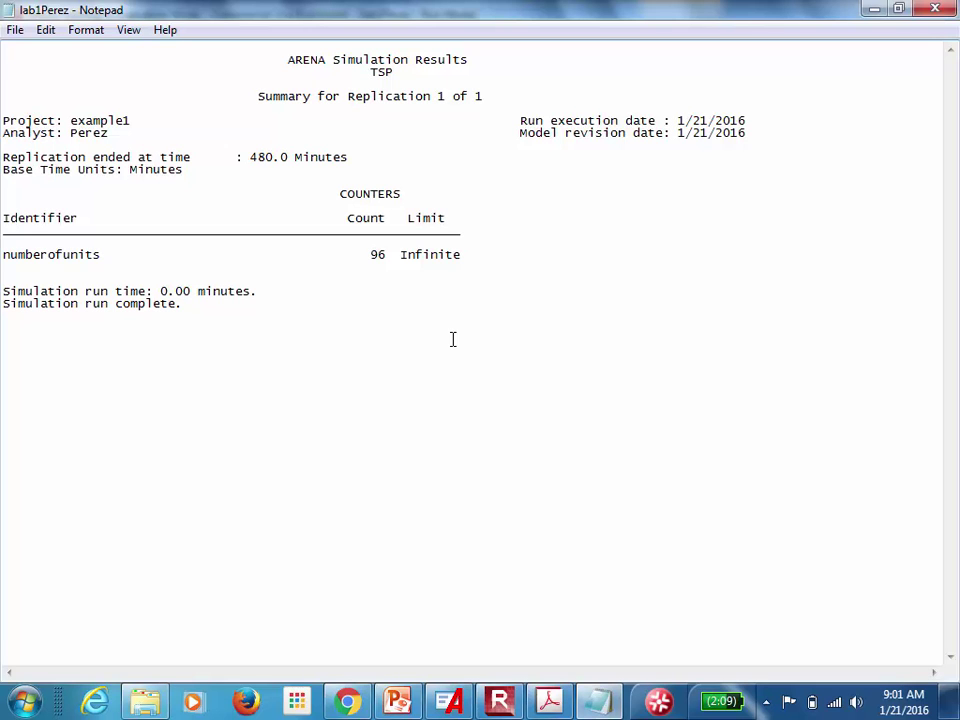
left_click(936, 9)
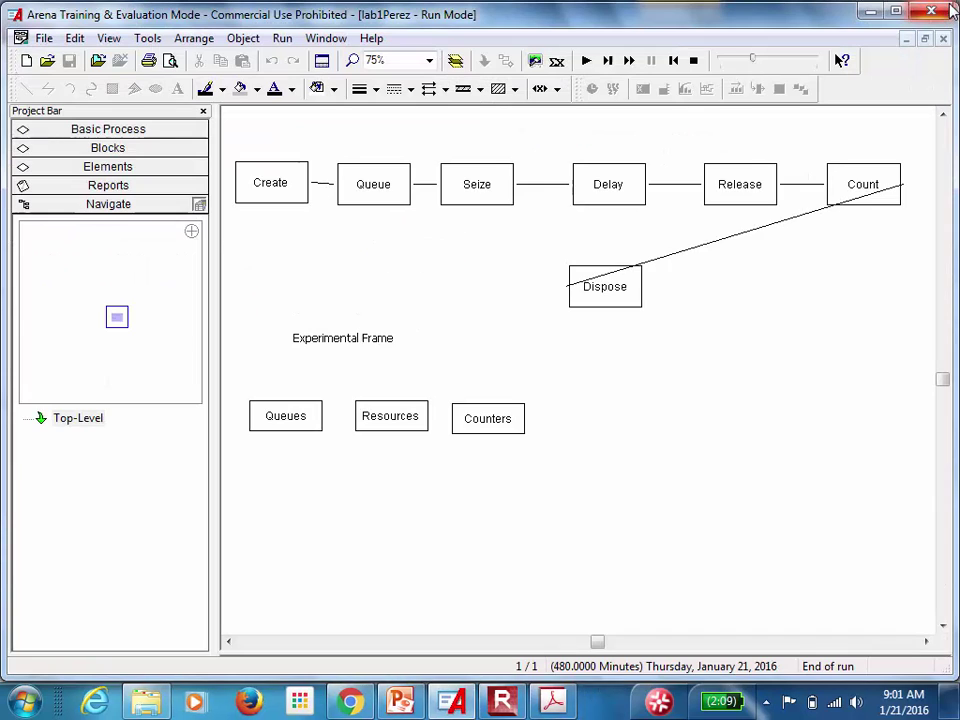
left_click(692, 61)
- Examine the Capacity or Schedule choices and the Real or Sched ID field for Machine1 in the Resources element, keeping Capacity
double_click(398, 410)
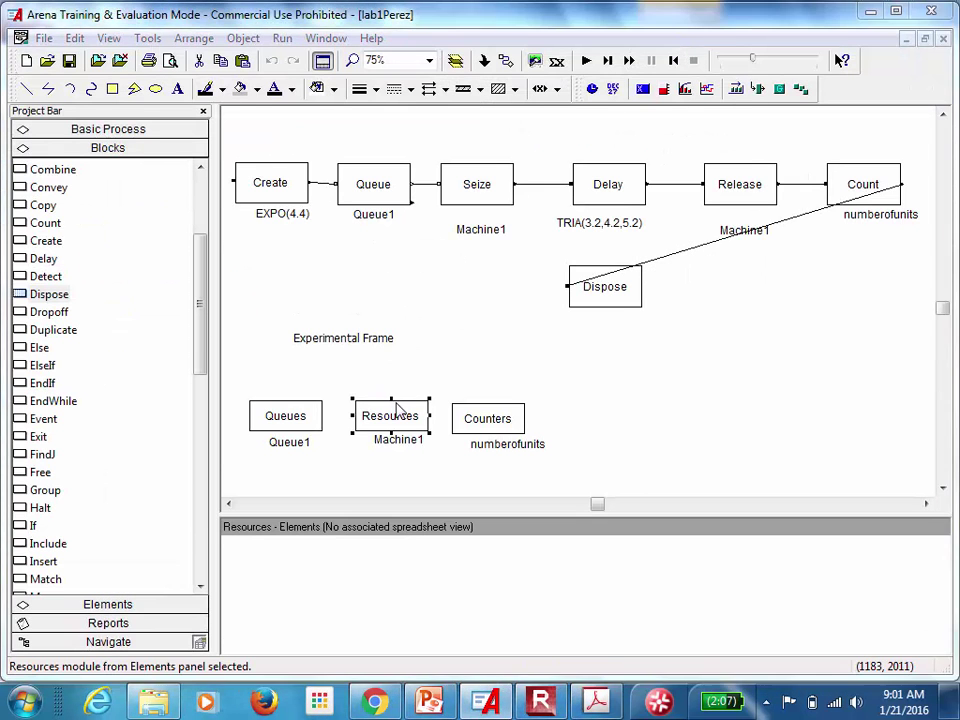
left_click(573, 309)
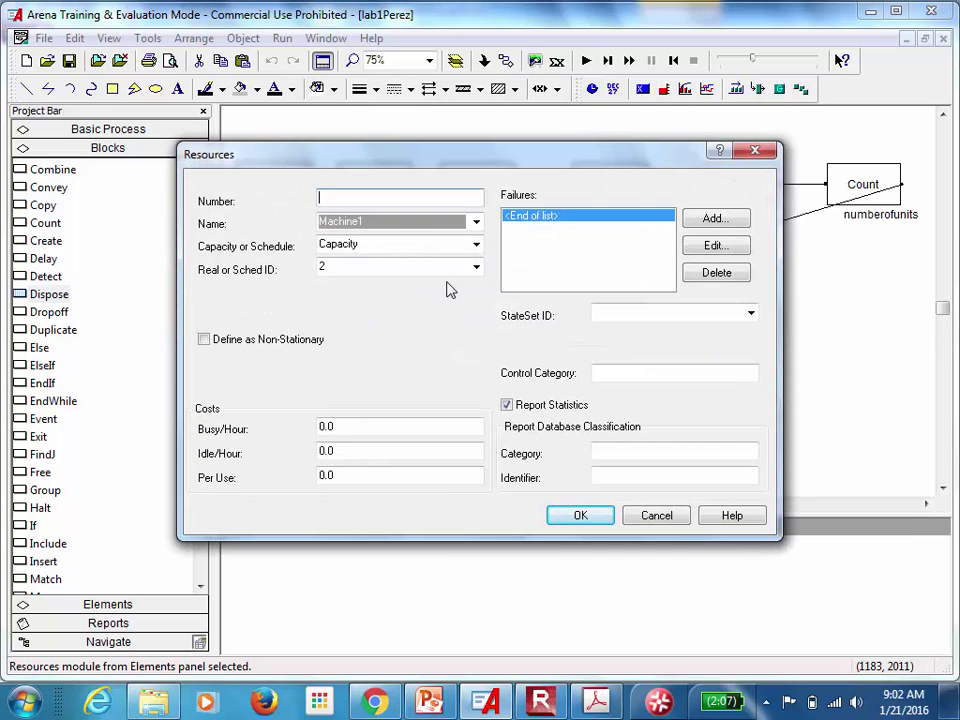
left_click(476, 267)
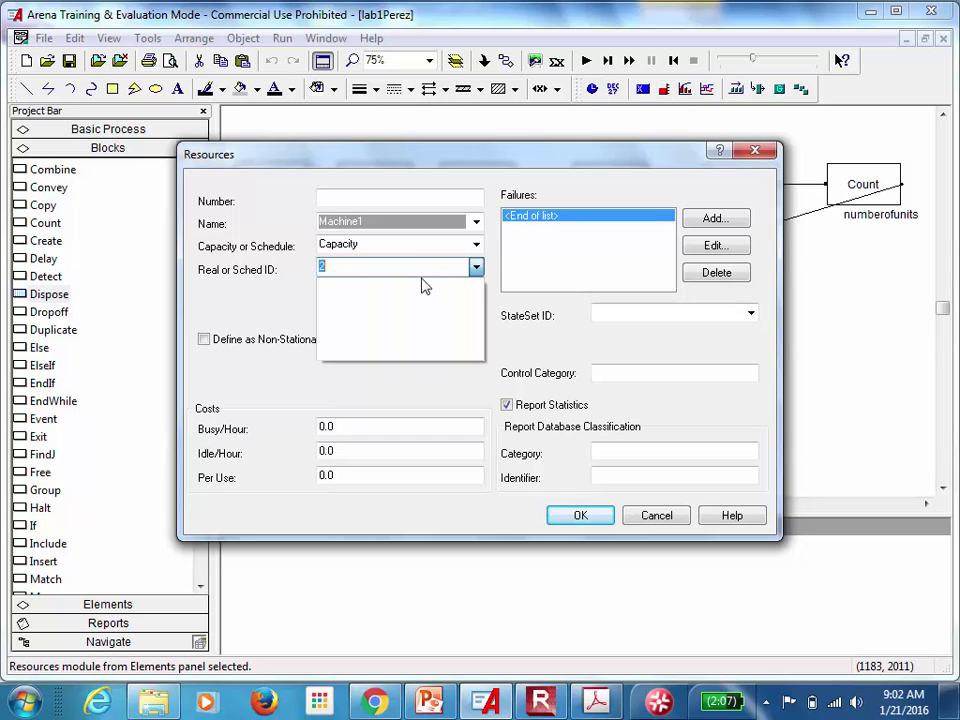
left_click(506, 351)
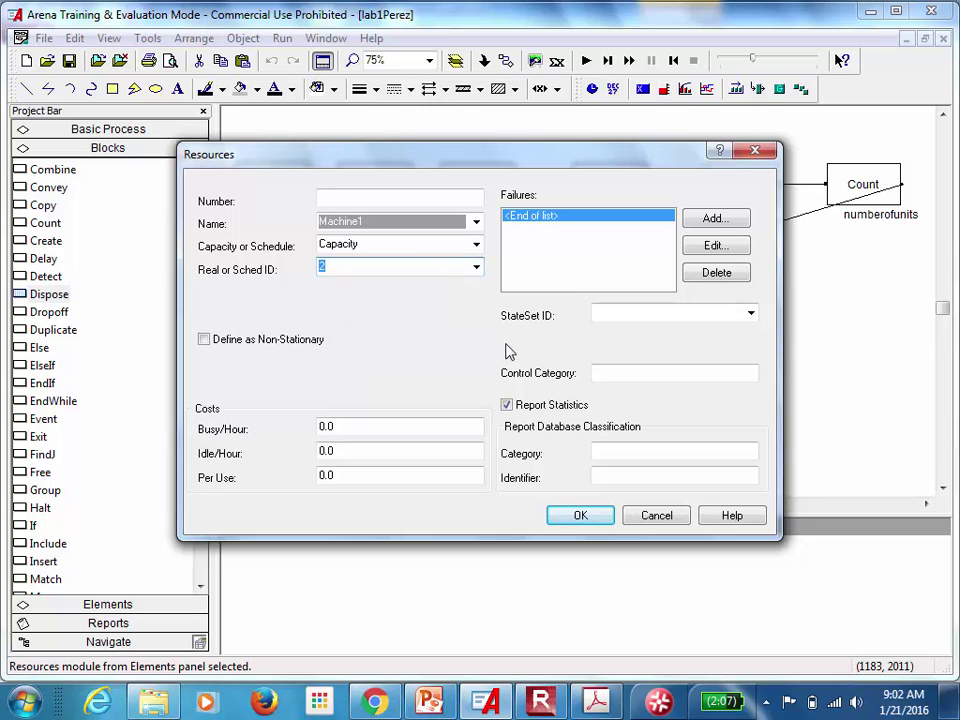
left_click(476, 246)
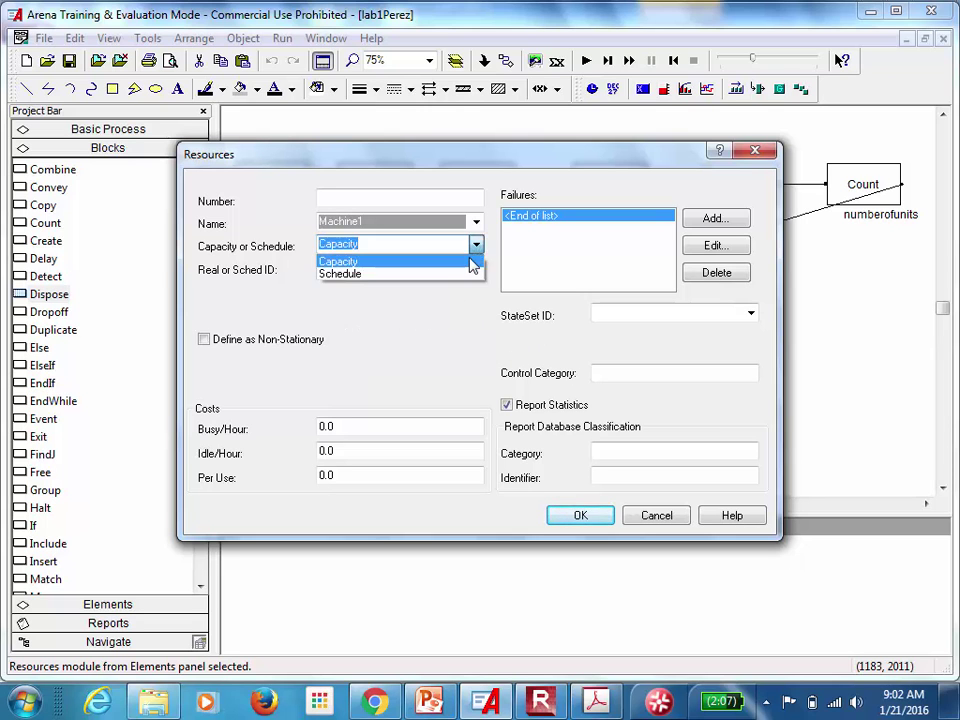
left_click(471, 261)
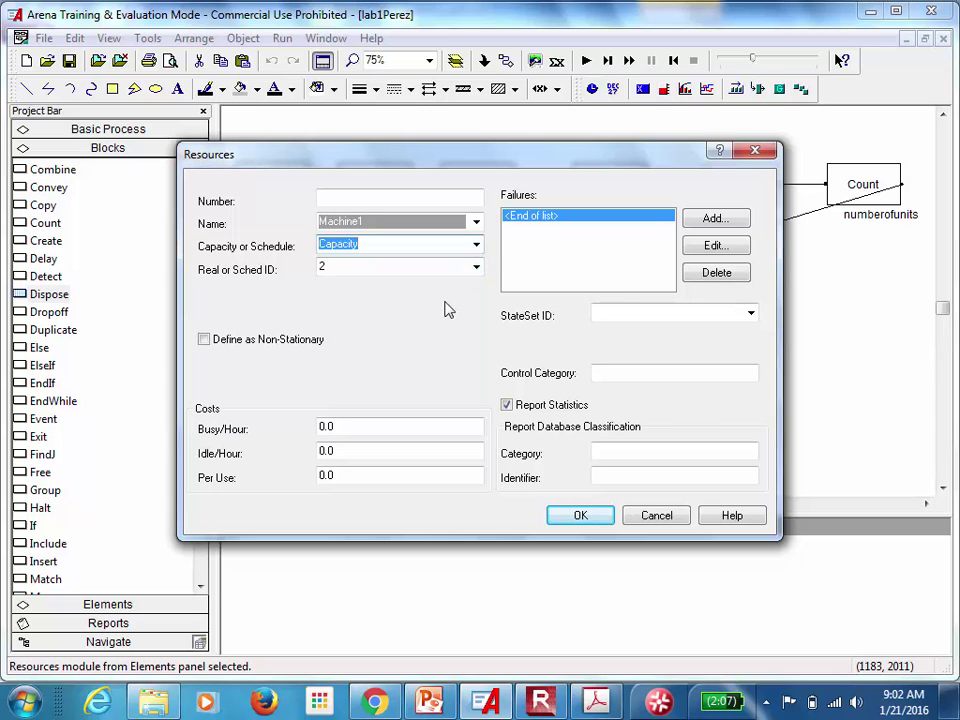
left_click(602, 519)
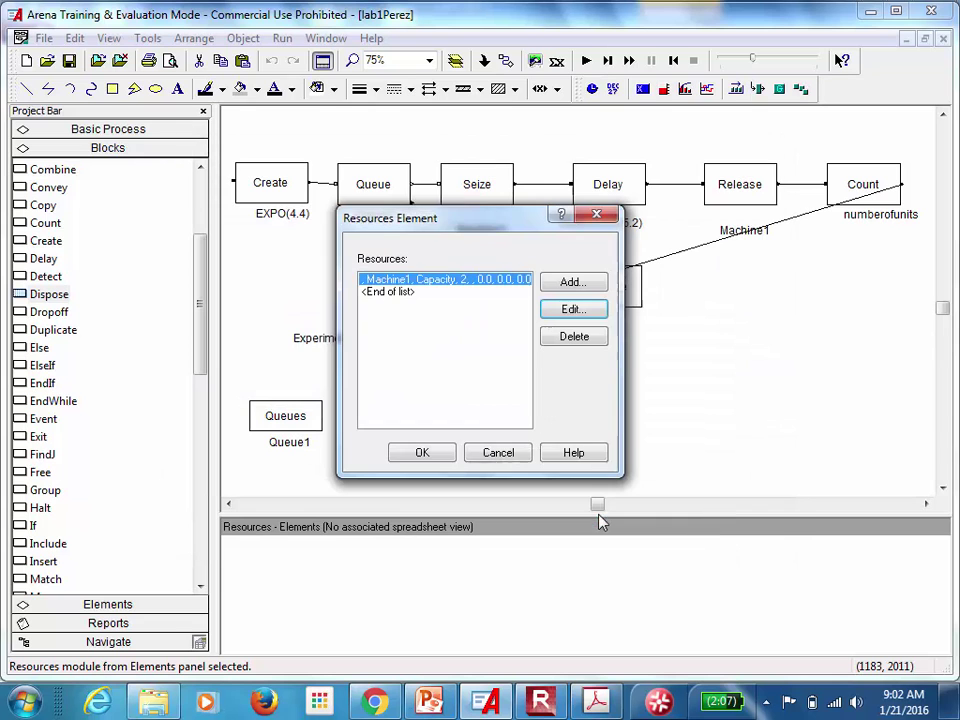
left_click(419, 454)
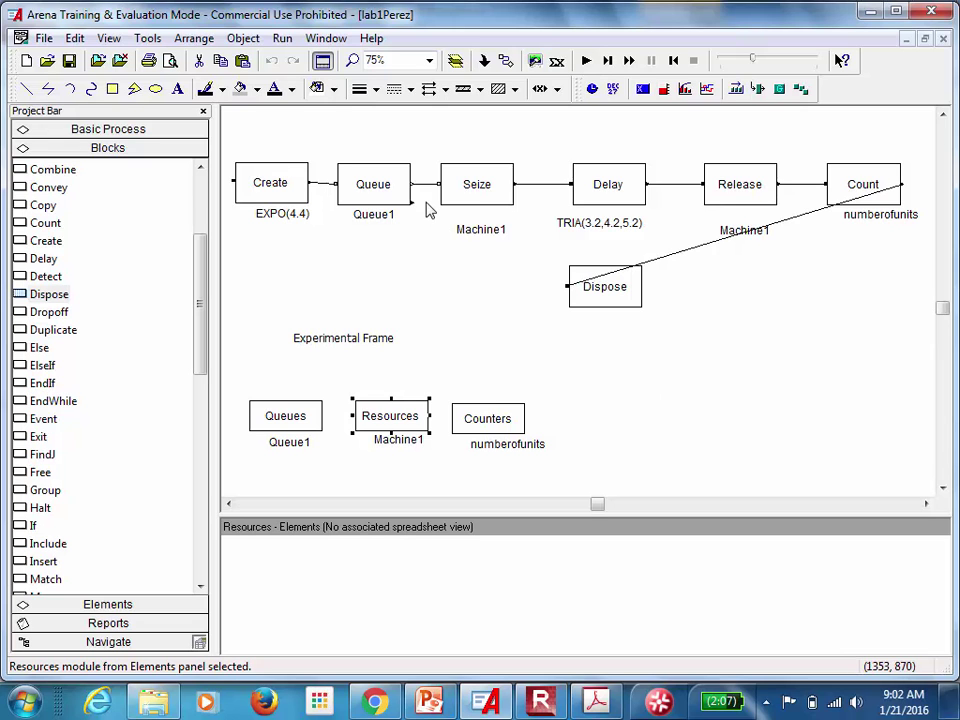
- Inspect the Machine1 entry in the Seize block for the number of units each entity seizes, and close the block
left_click(476, 200)
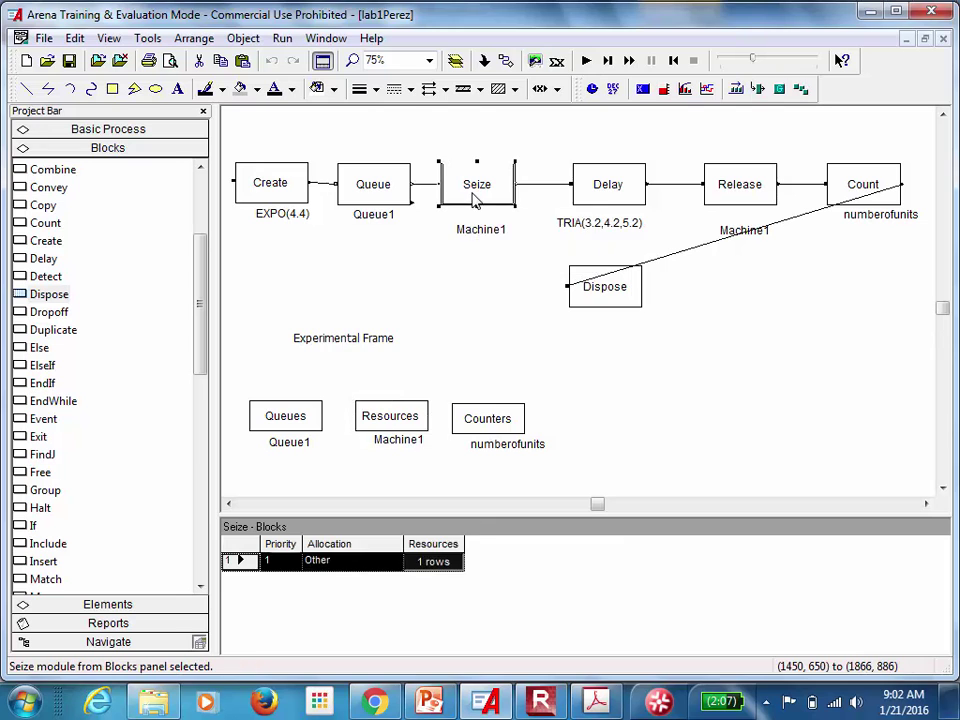
double_click(476, 200)
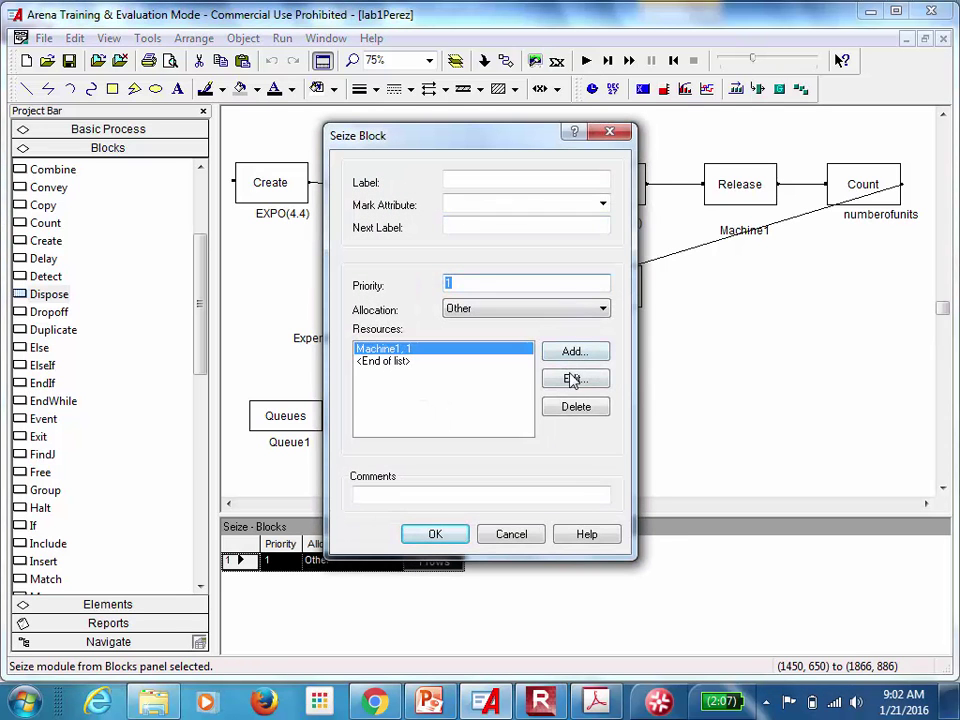
left_click(570, 380)
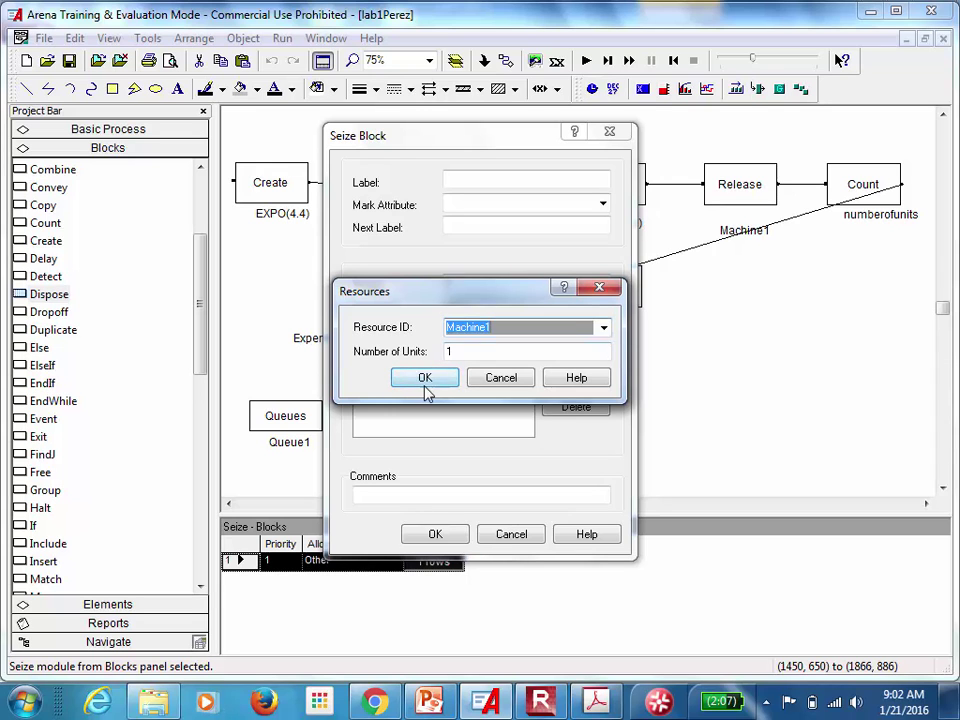
left_click(426, 382)
left_click(432, 534)
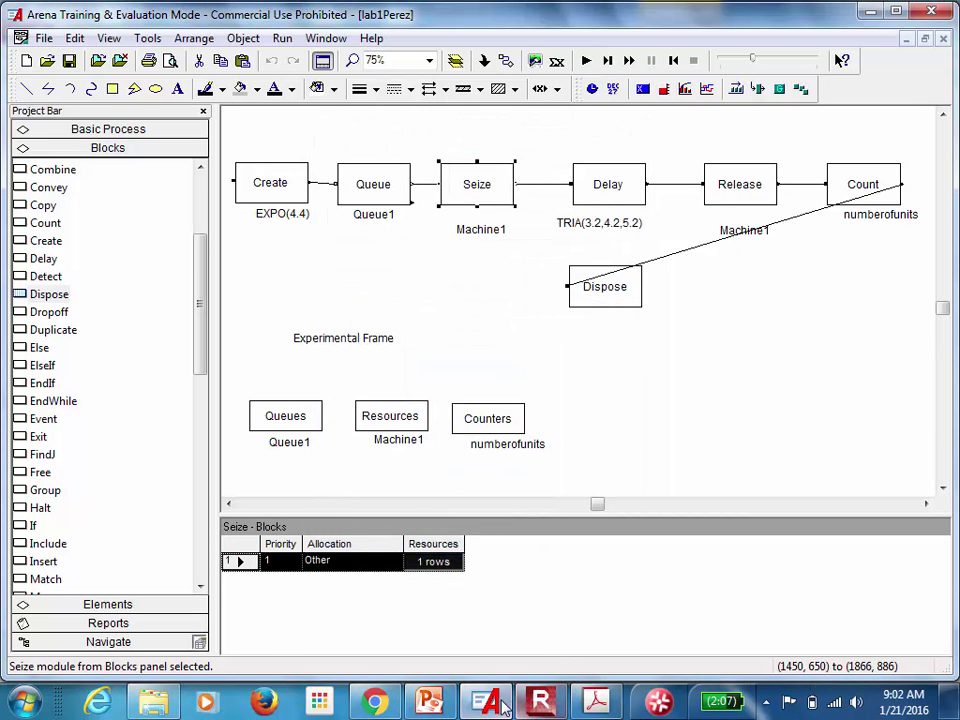
- Recheck the capacity value in Machine1's definition in the Resources element and close the element
double_click(386, 420)
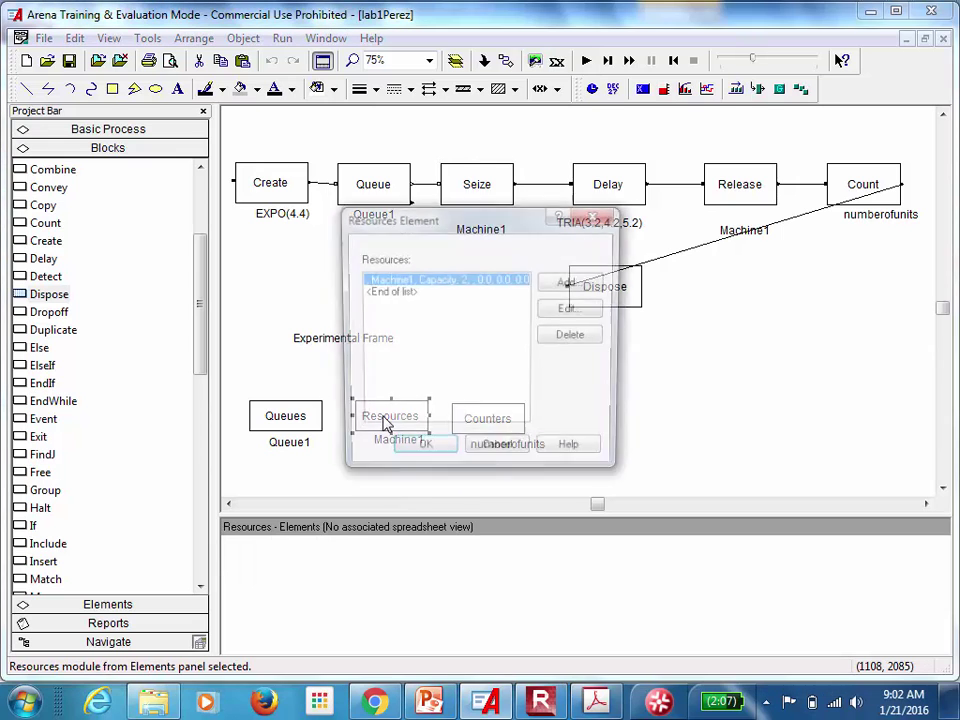
left_click(568, 312)
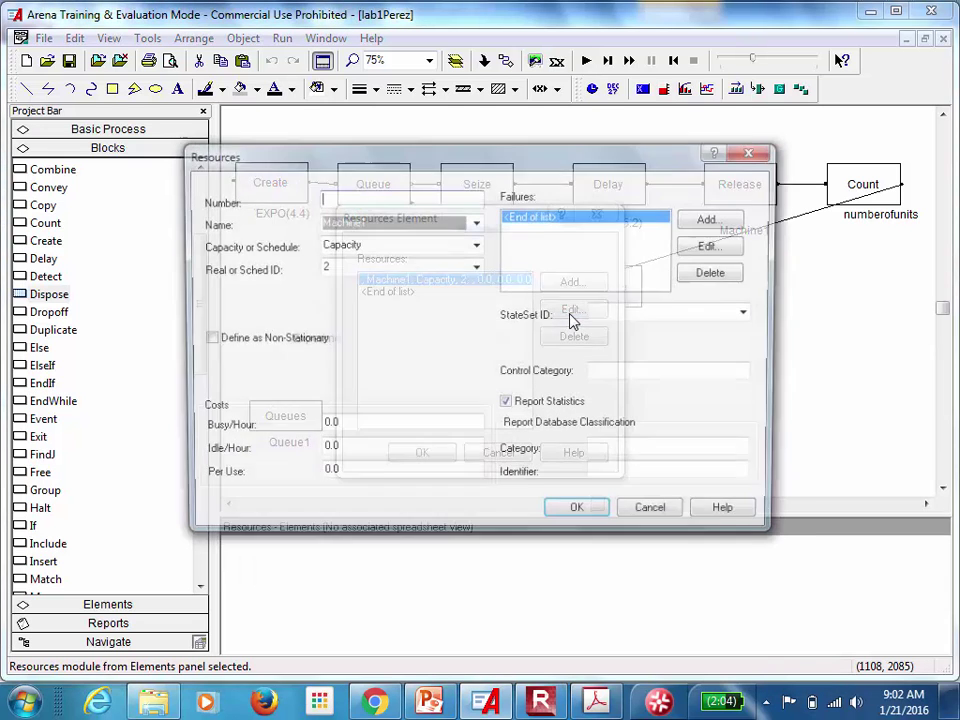
left_click(337, 268)
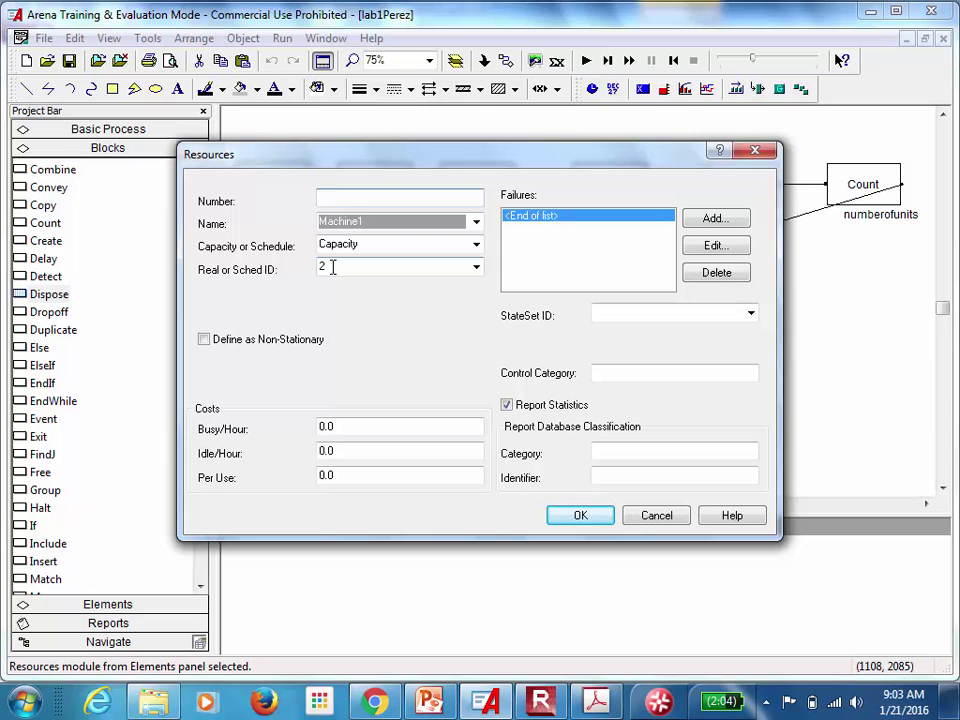
left_click(580, 516)
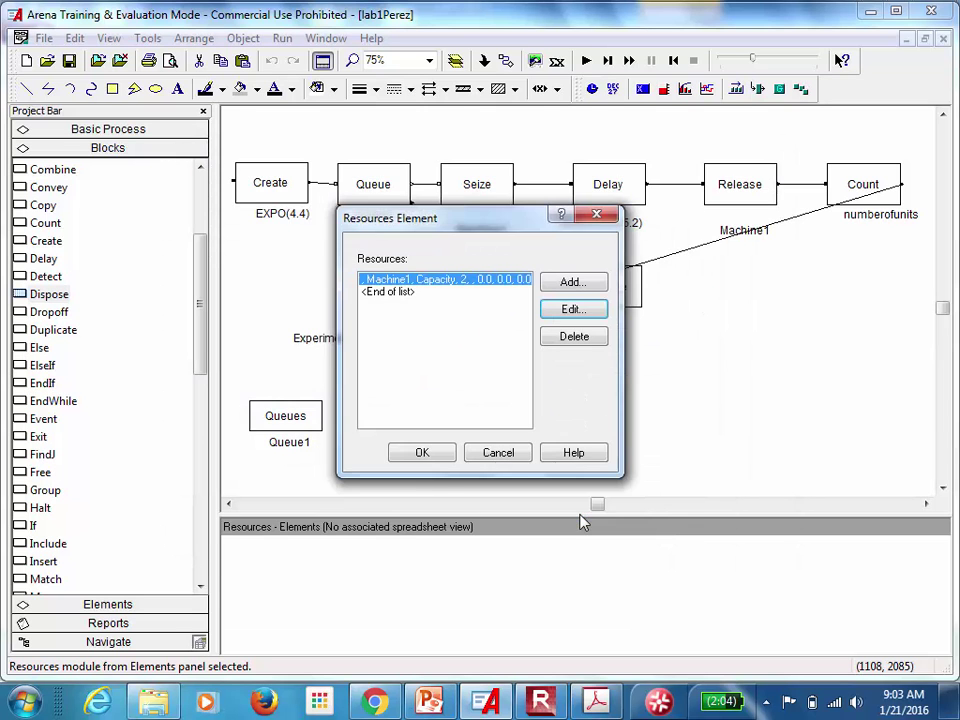
left_click(422, 455)
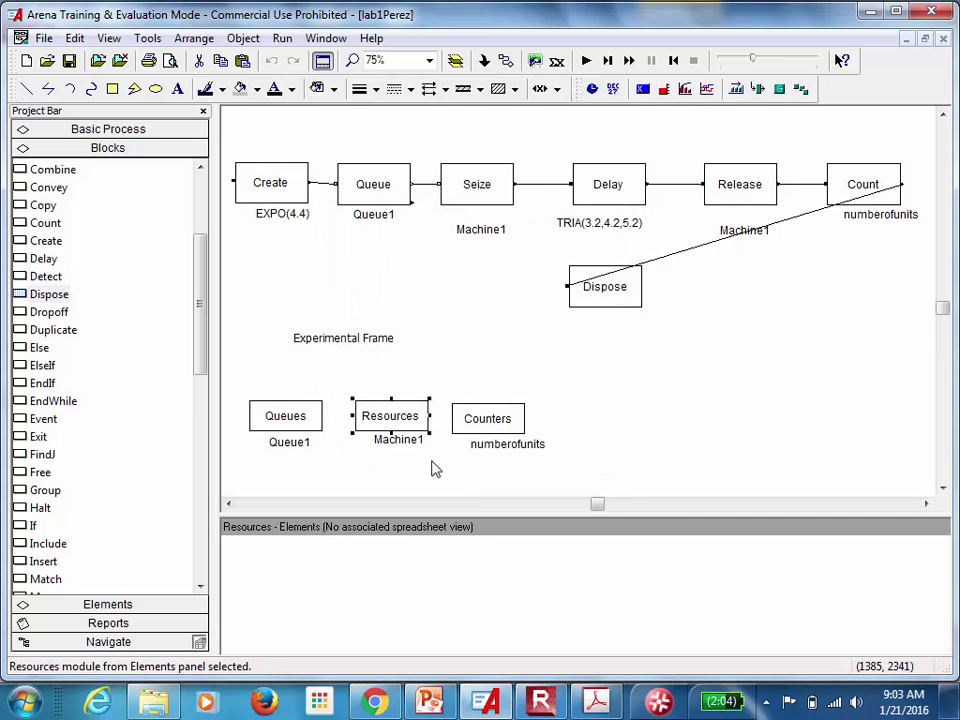
- Switch to Adobe Acrobat, highlight the Drill_Q holding limit in the IE5320.Lab1 sheet, and minimize the document
left_click(152, 705)
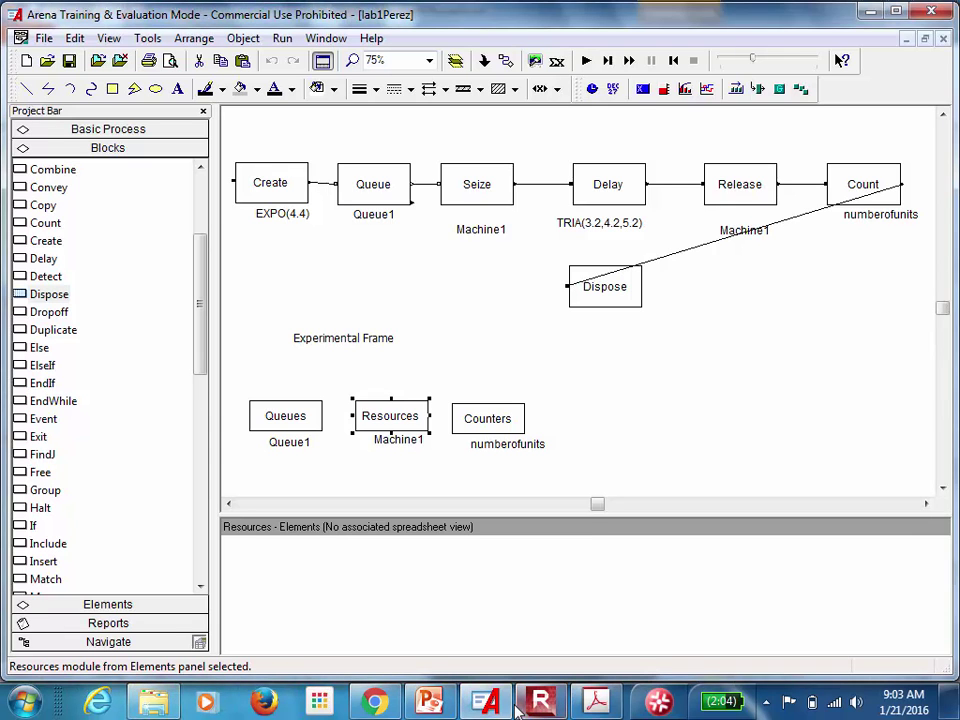
left_click(600, 700)
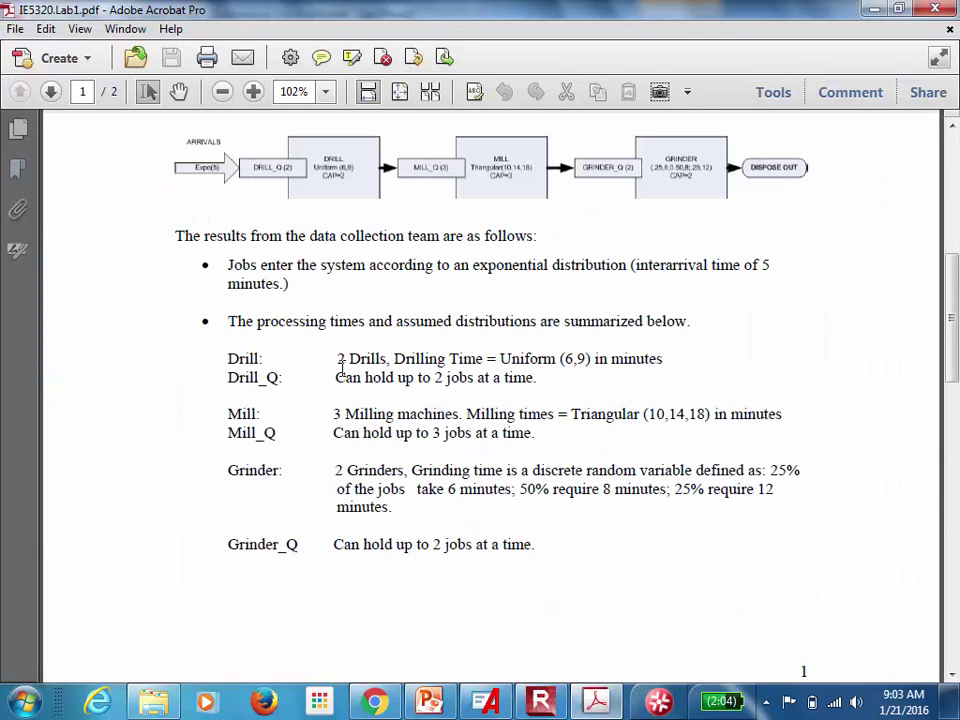
left_click_drag(338, 373, 531, 385)
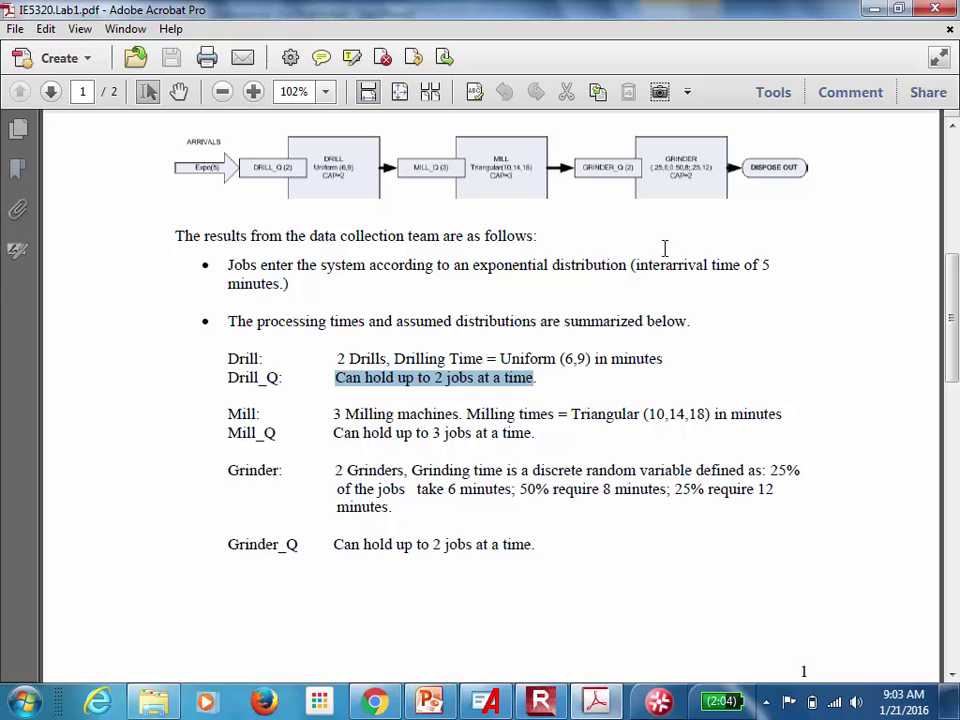
left_click(873, 10)
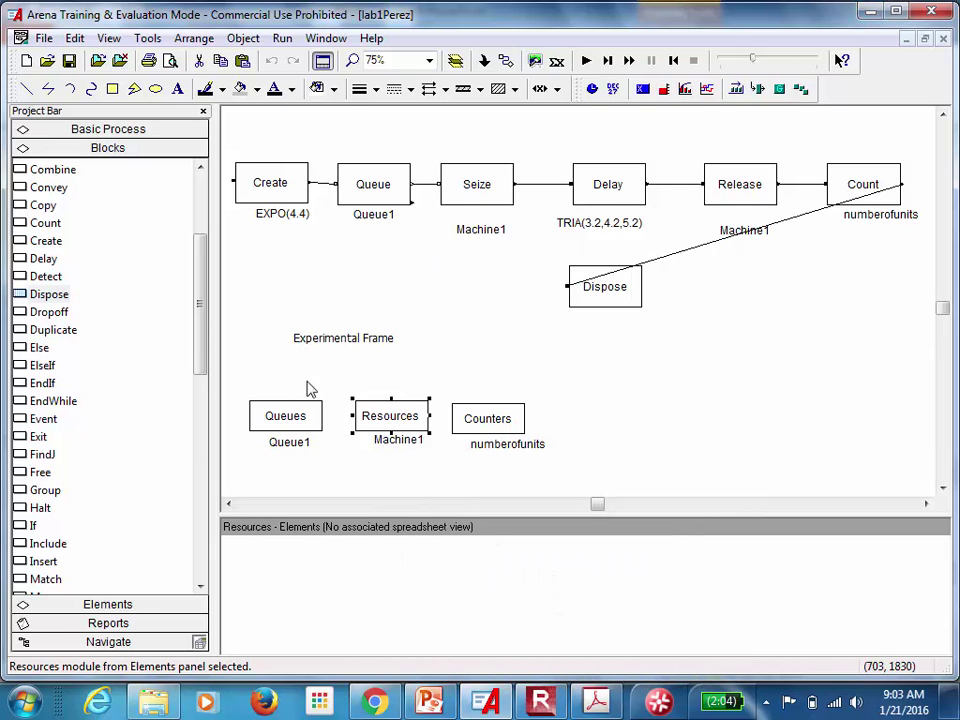
- Inspect Queue1's definition in the Queues element for a capacity setting, and close the element
double_click(287, 424)
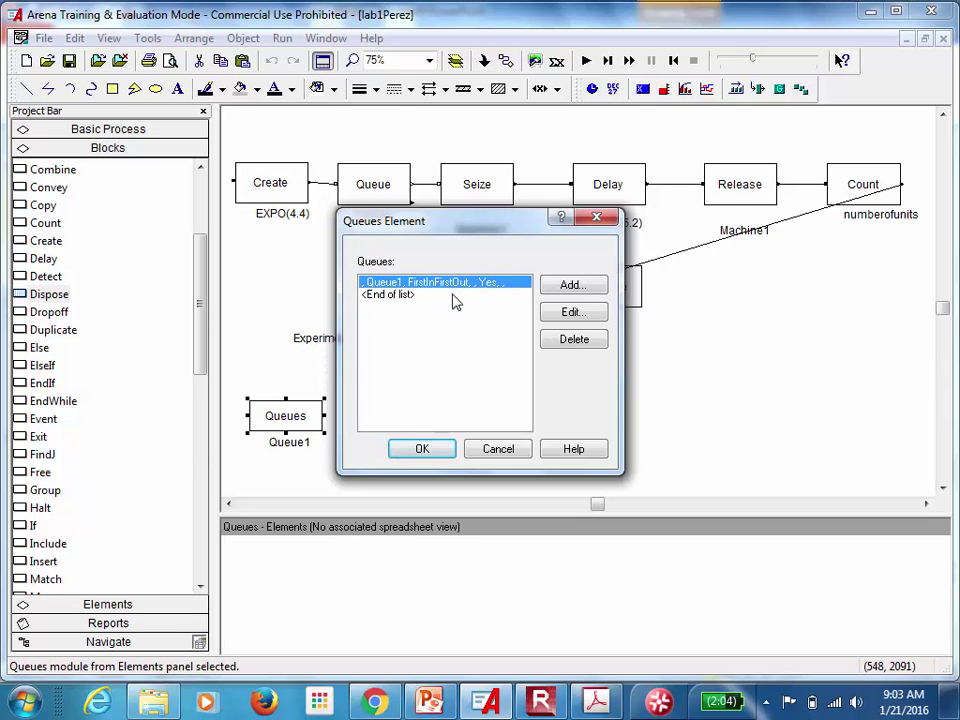
left_click(561, 311)
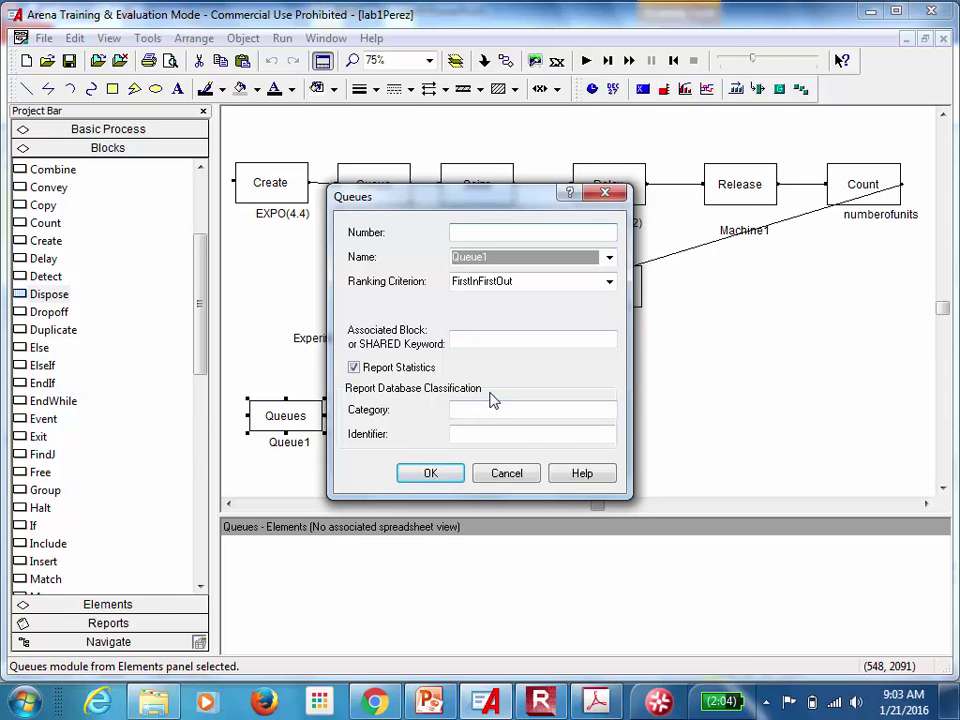
left_click(433, 471)
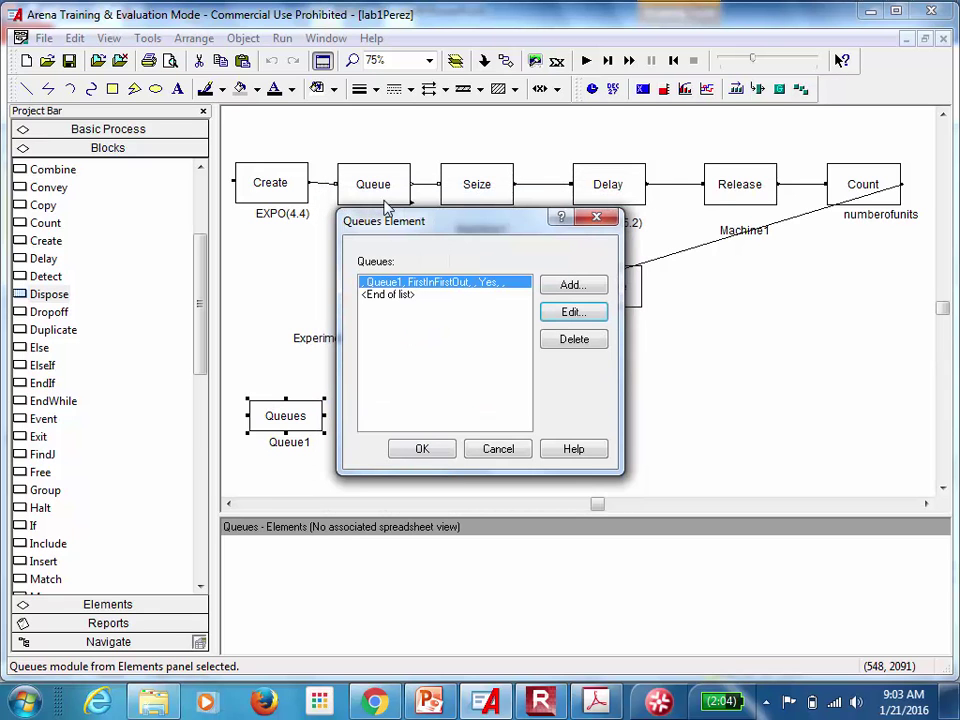
left_click(449, 455)
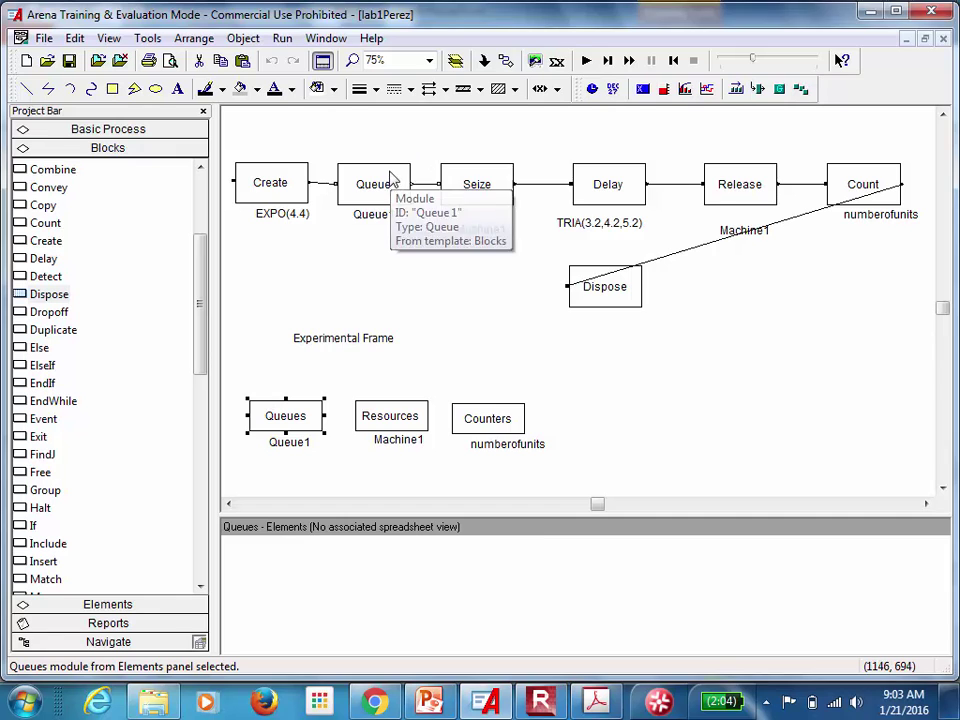
- Set the capacity of Queue1 to 2 in the Queue block
double_click(392, 179)
left_click(462, 334)
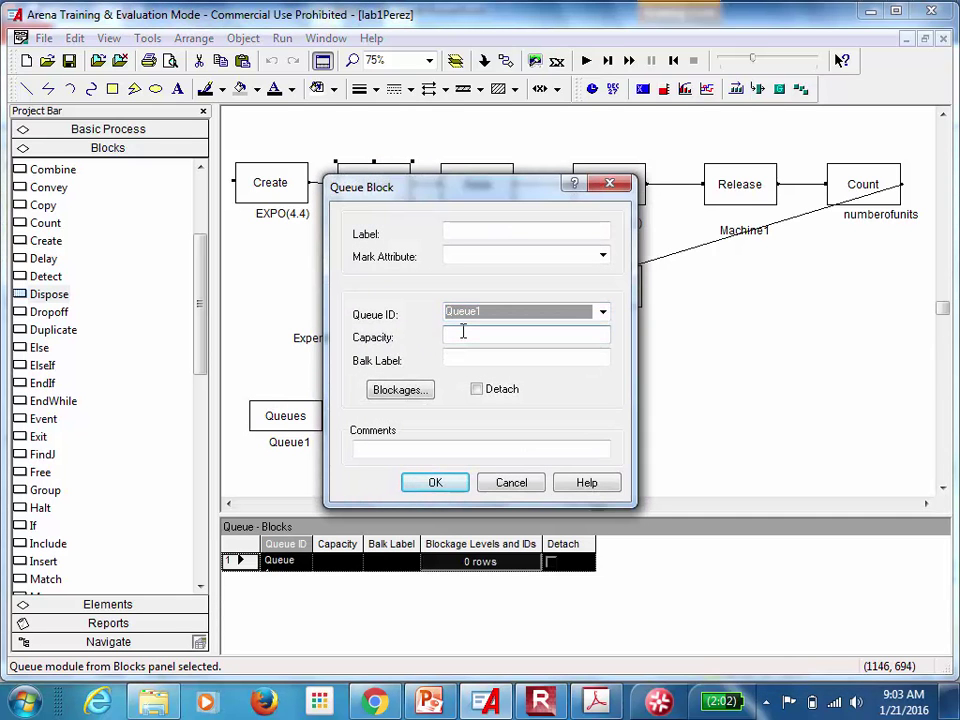
type("2")
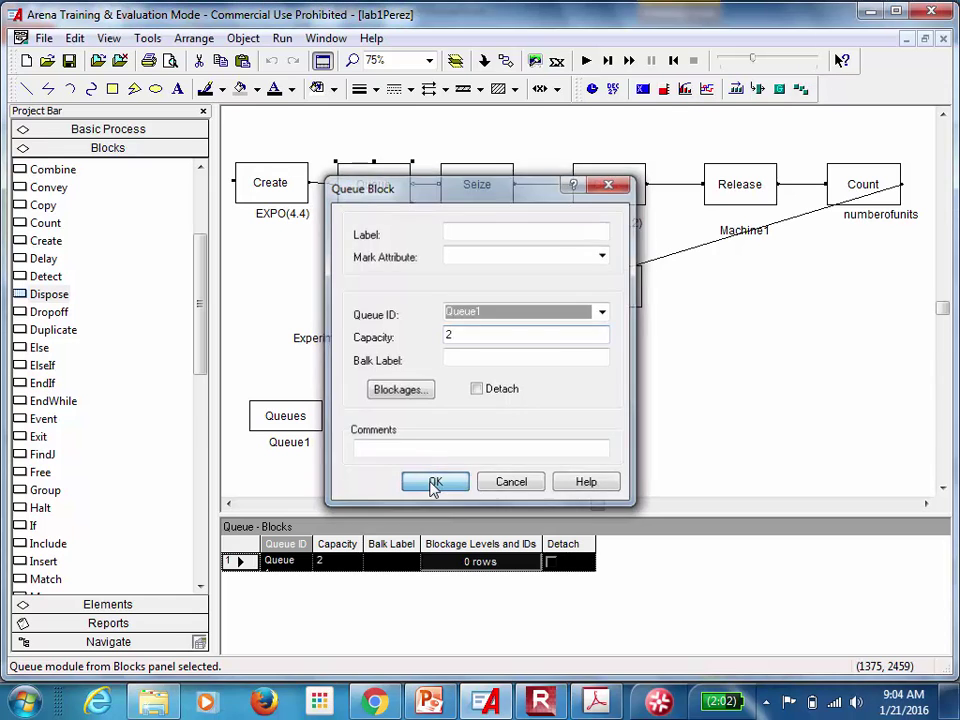
left_click(434, 483)
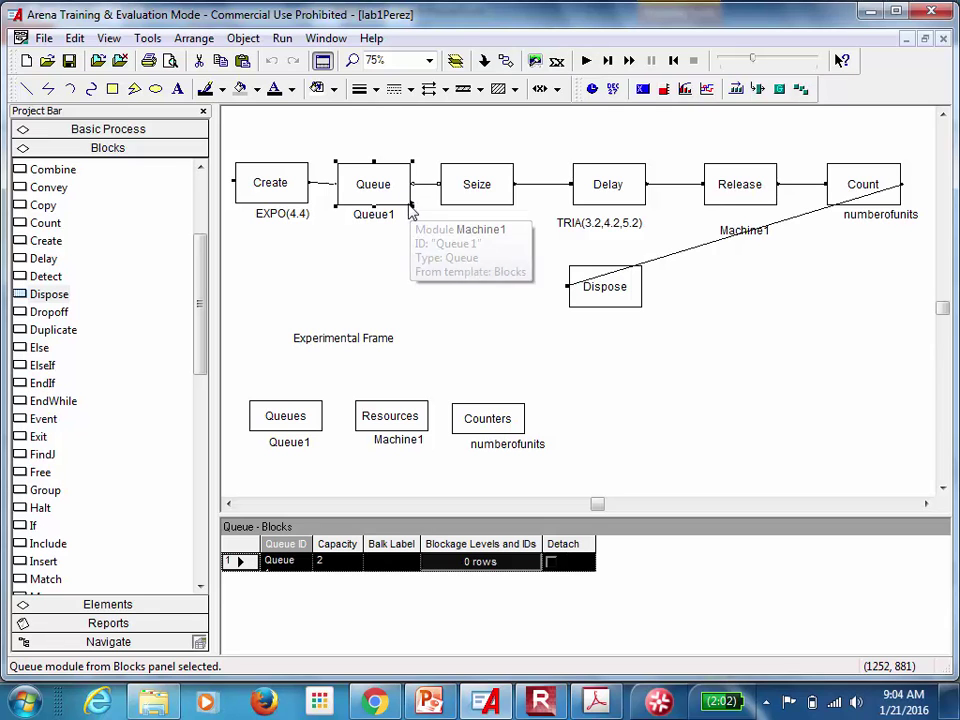
- Connect the Queue block's lower balk exit point to the entry of the Dispose block
left_click(504, 61)
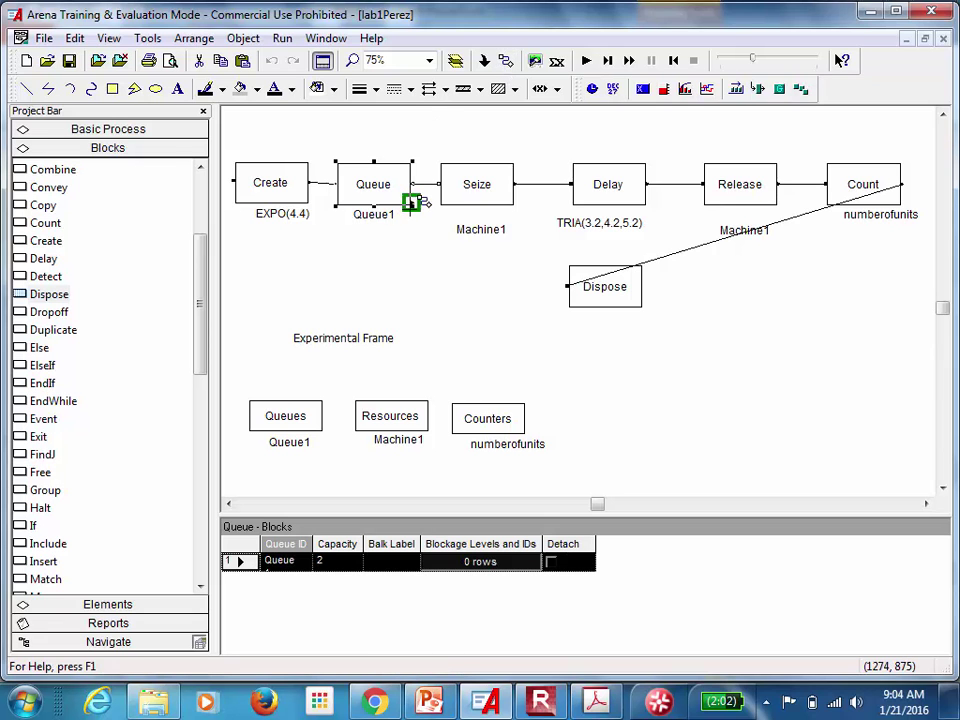
left_click(412, 203)
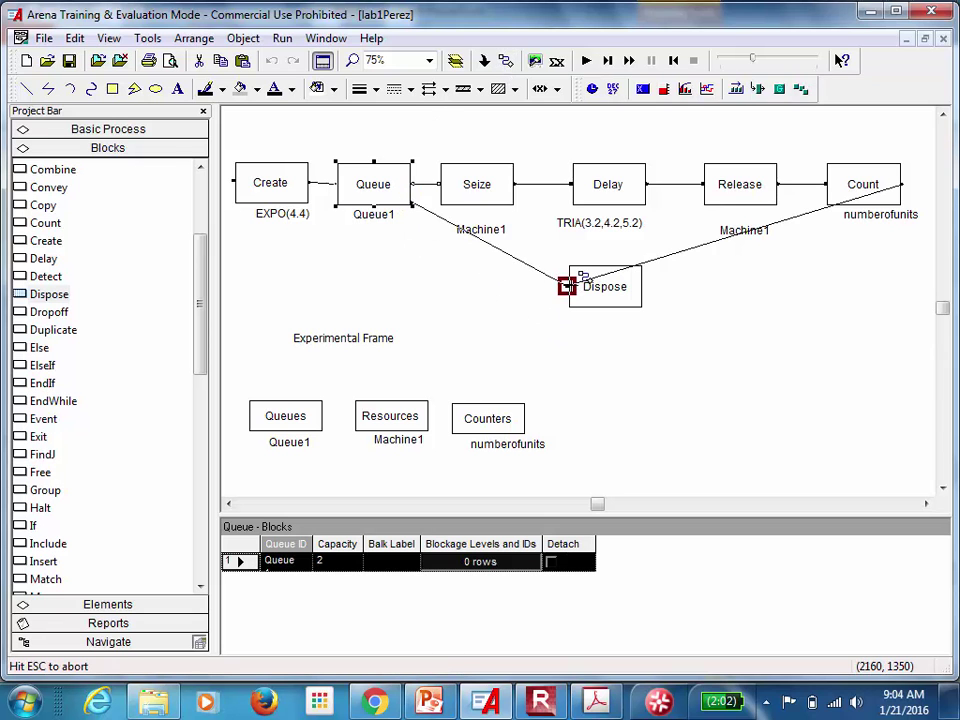
left_click(566, 287)
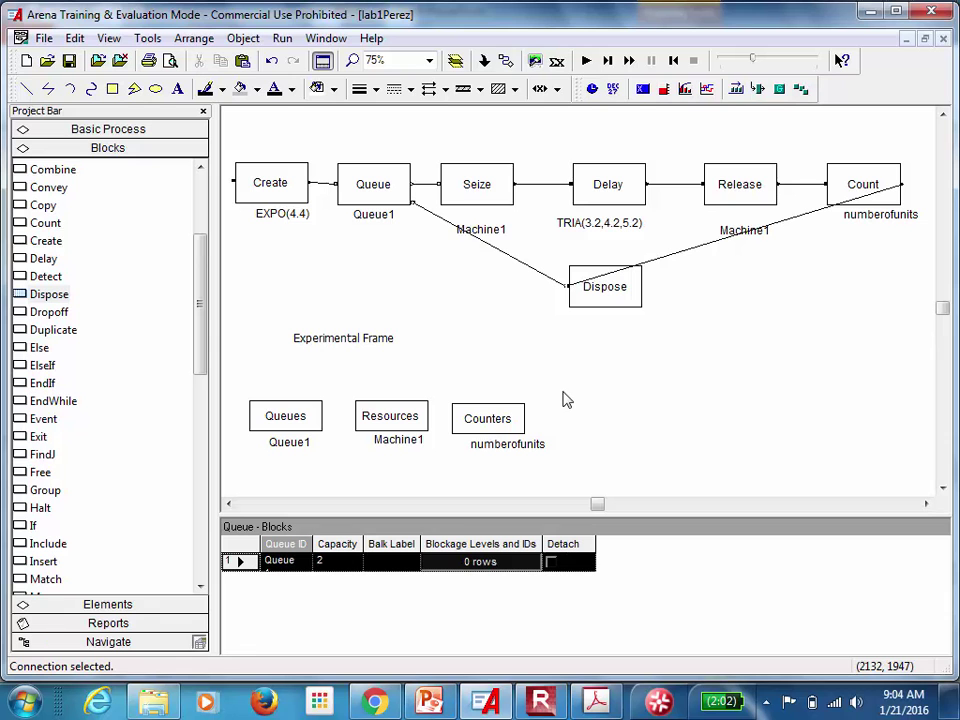
- Add a second counter named discardunits to the Counters element
double_click(508, 424)
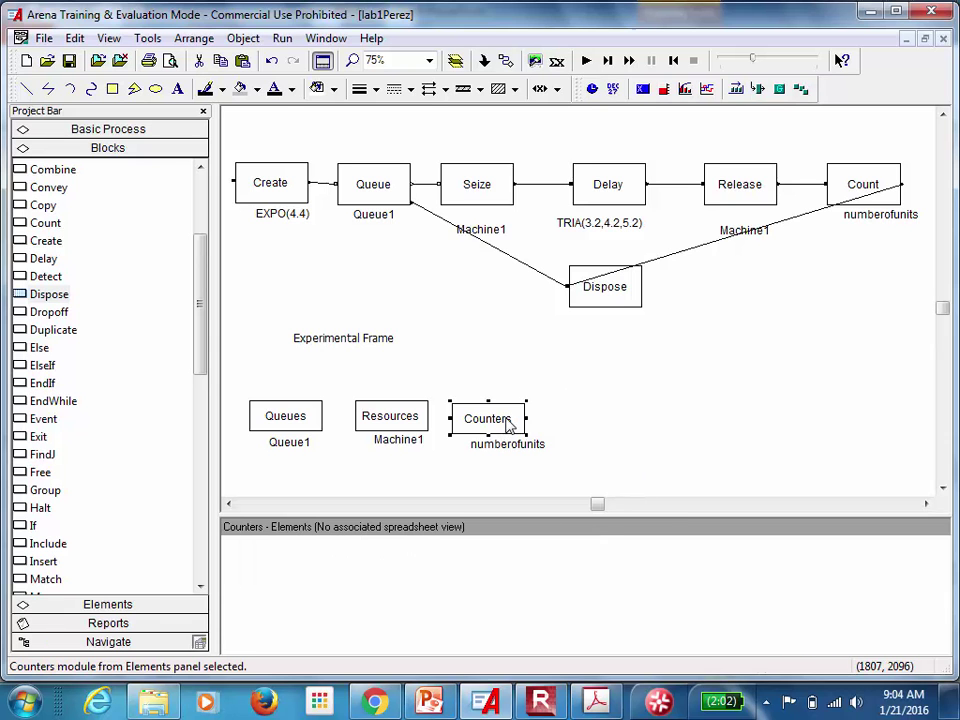
left_click(584, 287)
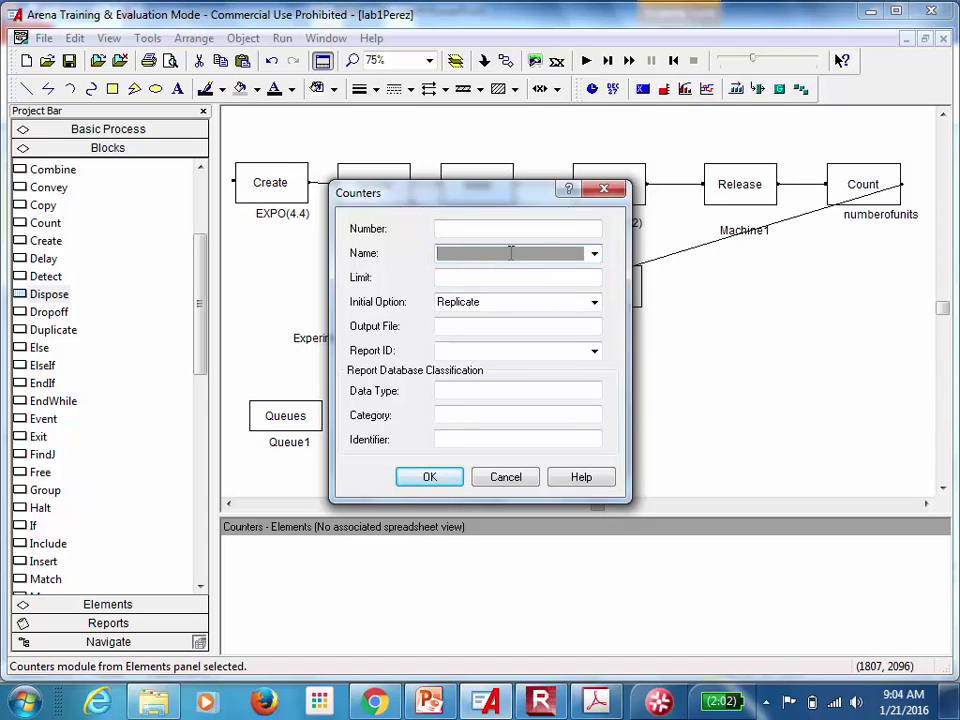
type("discardunits")
left_click(427, 477)
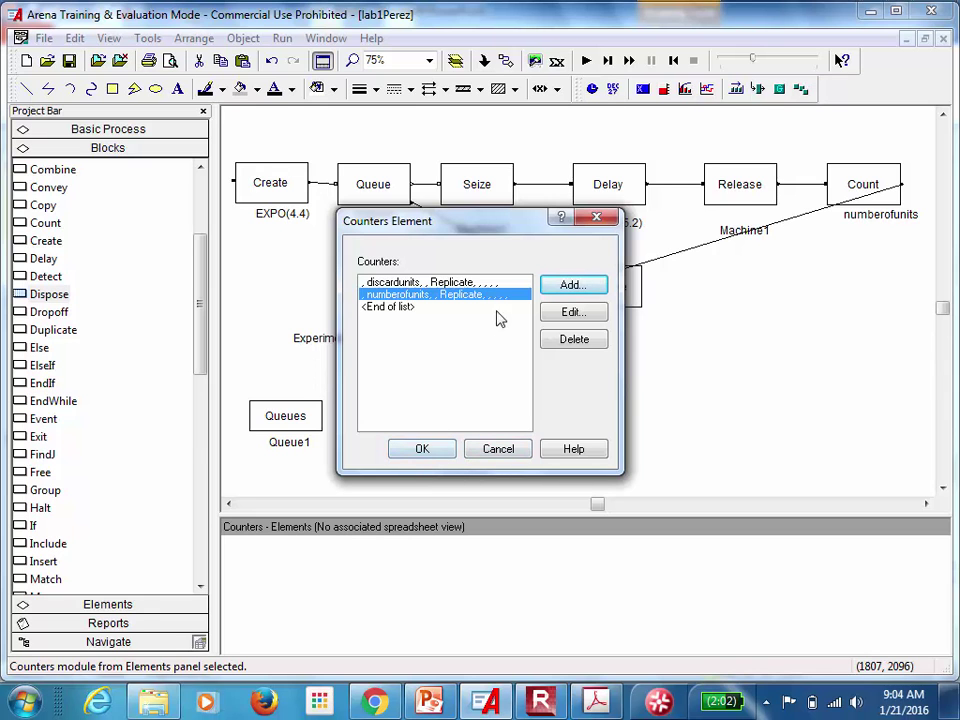
left_click(420, 449)
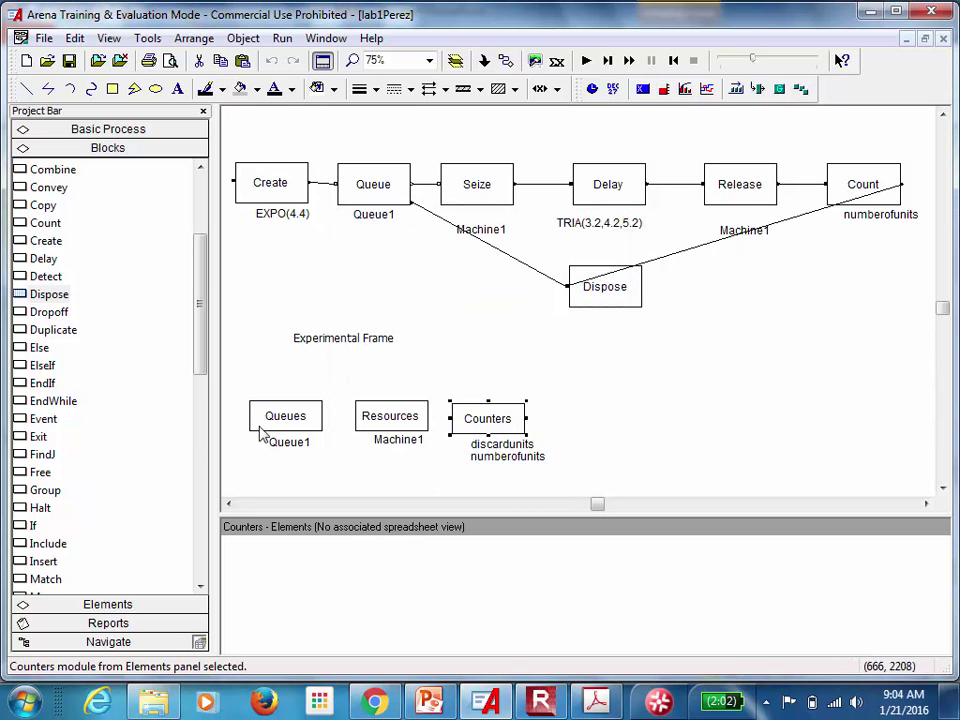
- Insert a Count block on the connection between Queue and Dispose, with discardunits as its counter ID
left_click_drag(38, 228, 463, 287)
double_click(463, 287)
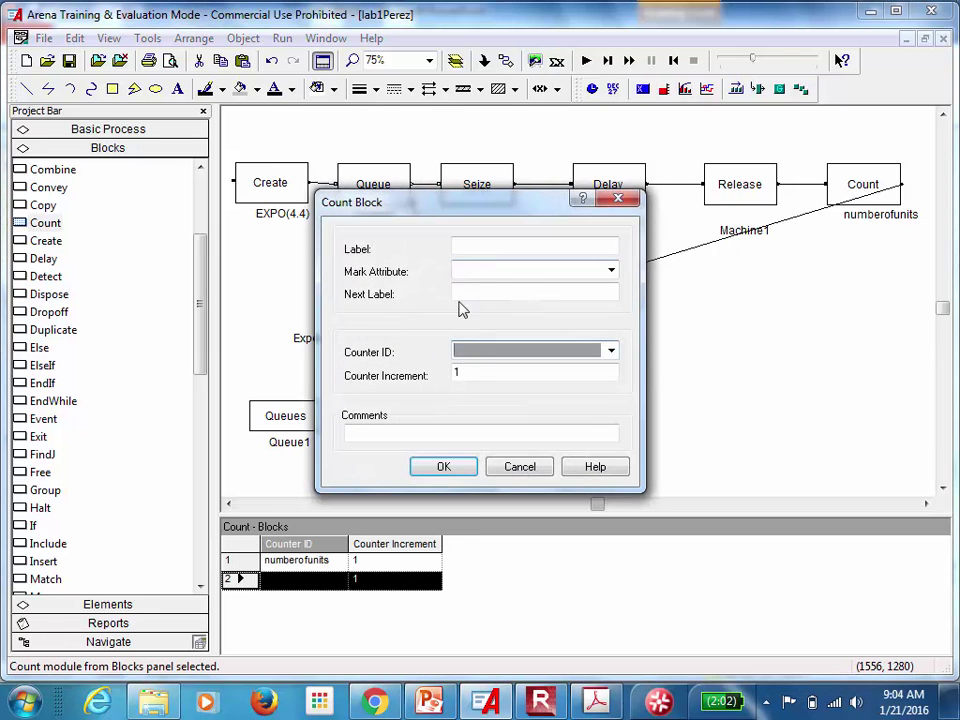
left_click(611, 350)
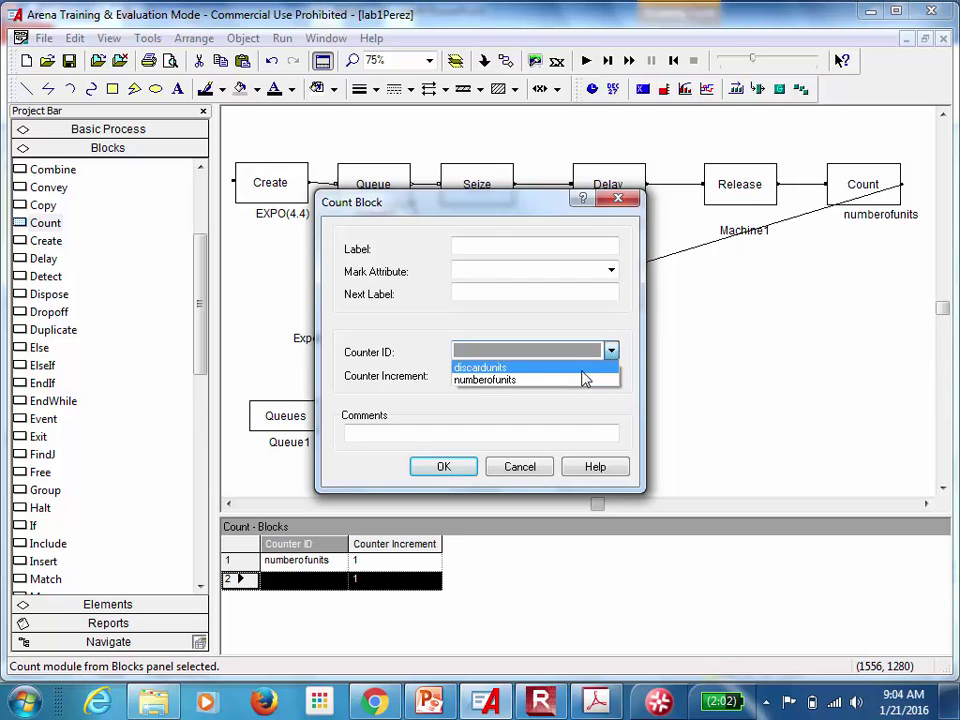
left_click(575, 368)
left_click(444, 467)
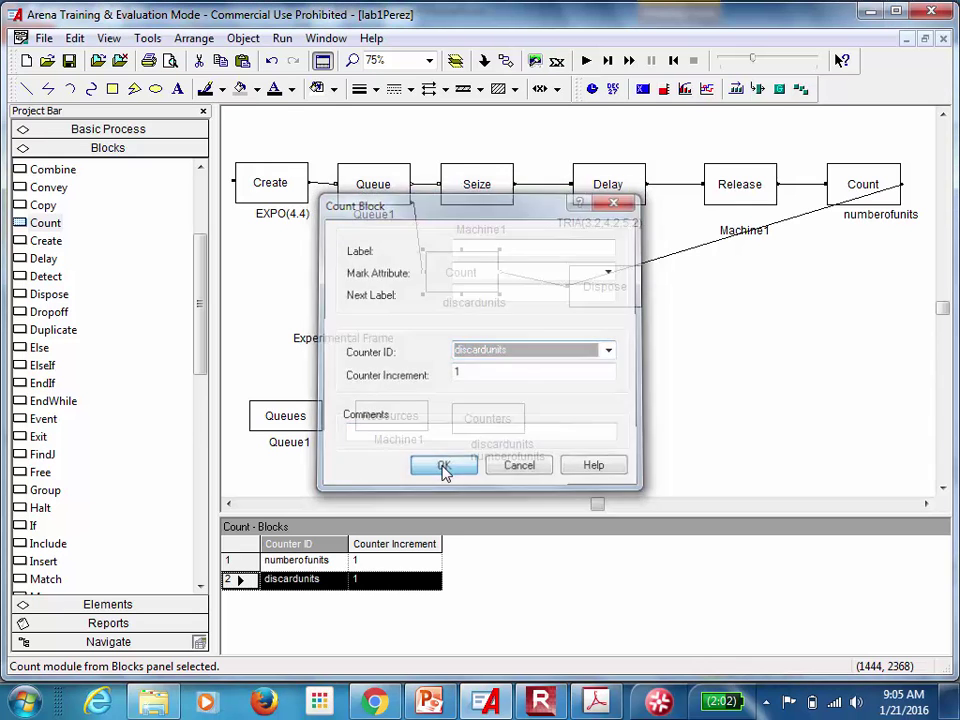
left_click(634, 433)
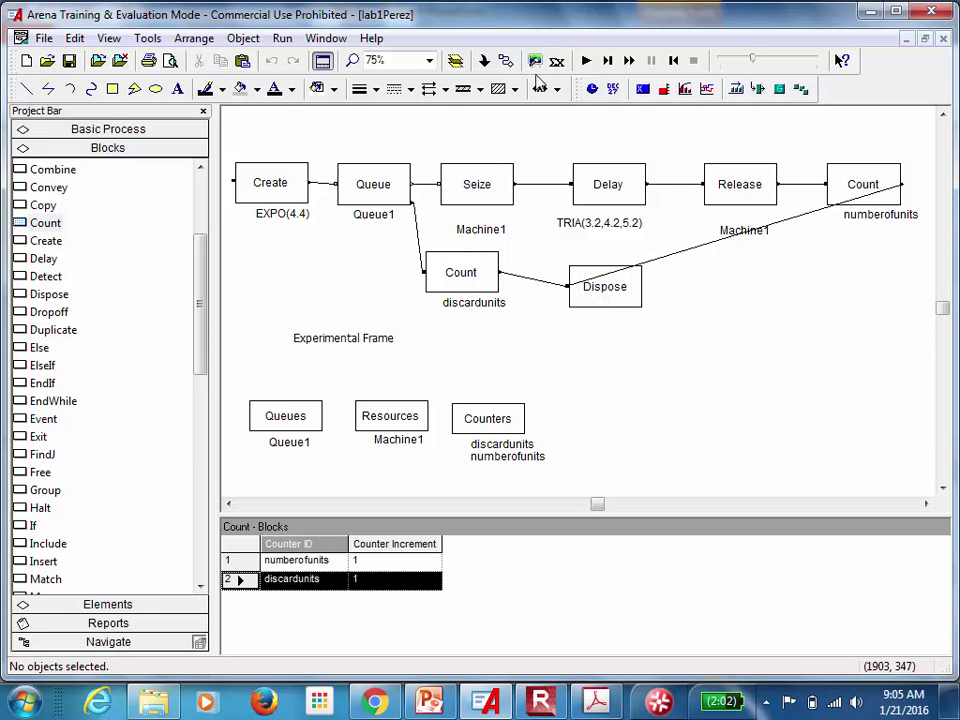
- Run the simulation, examine the counters in the full-size summary report, and end the run
left_click(586, 61)
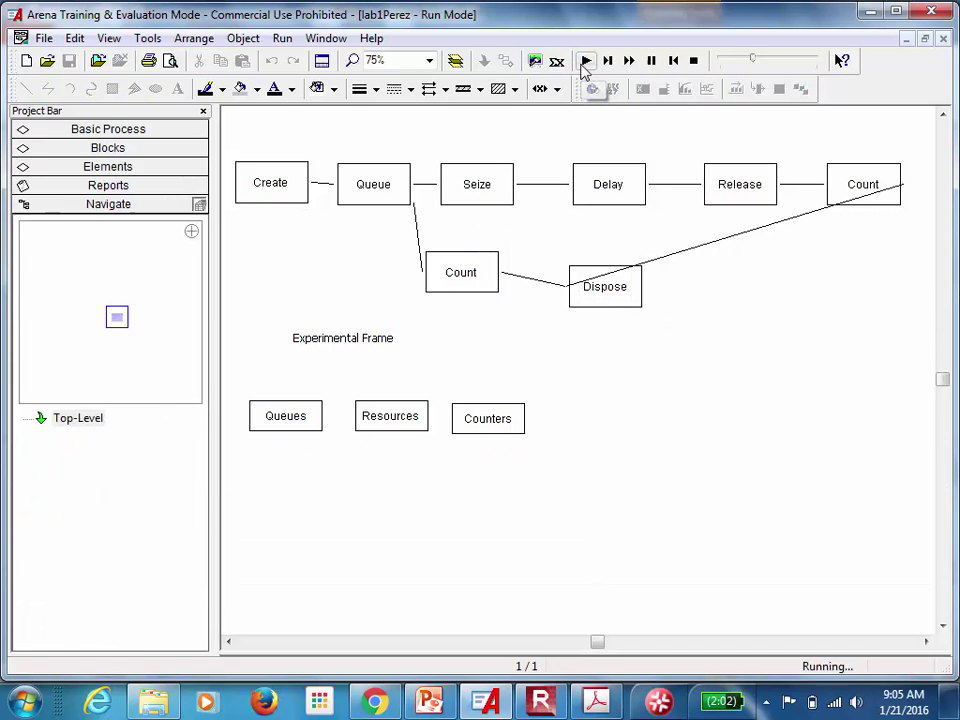
left_click(484, 392)
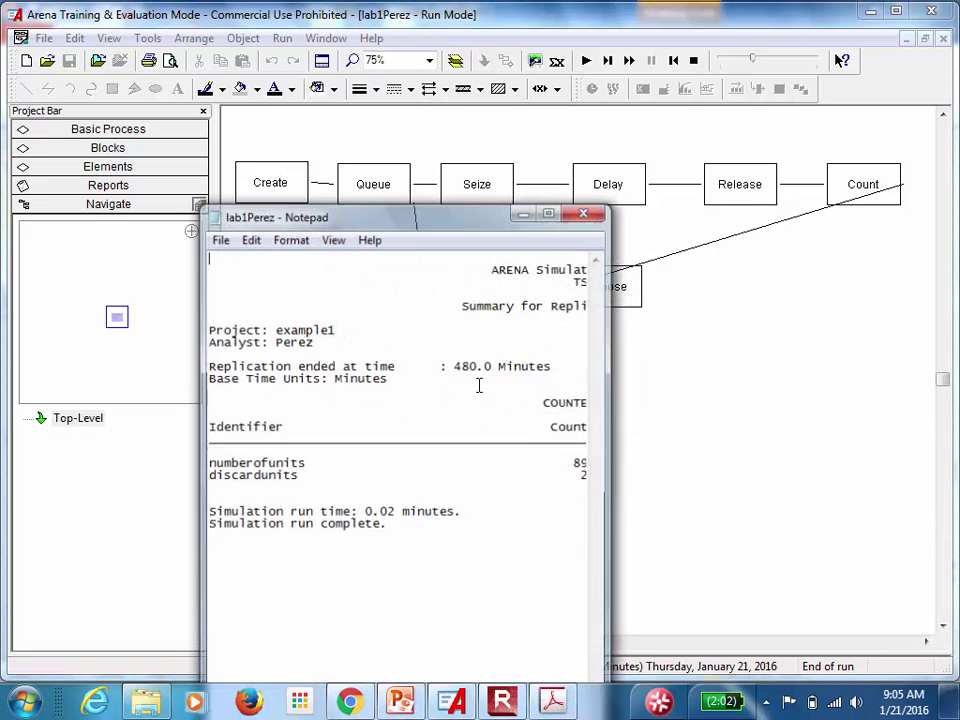
left_click(550, 211)
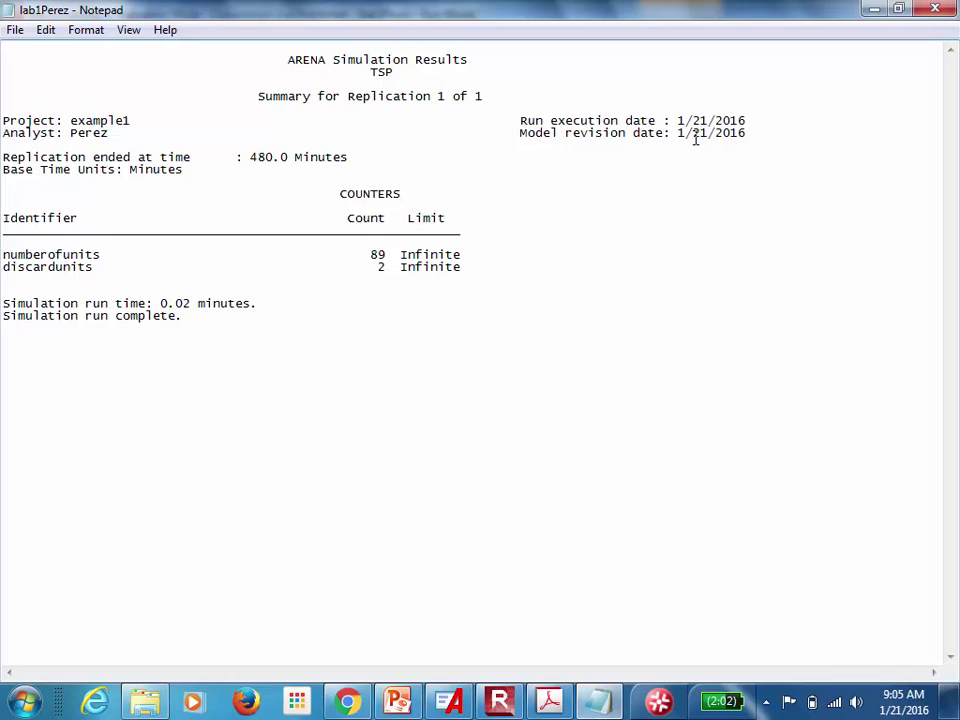
left_click(875, 9)
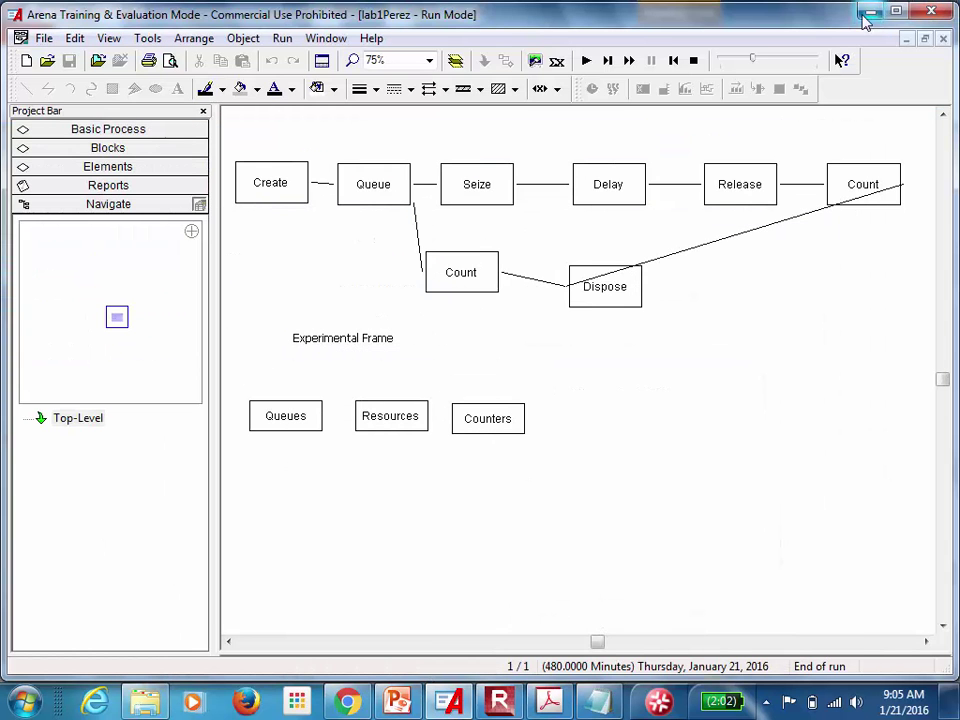
left_click(693, 61)
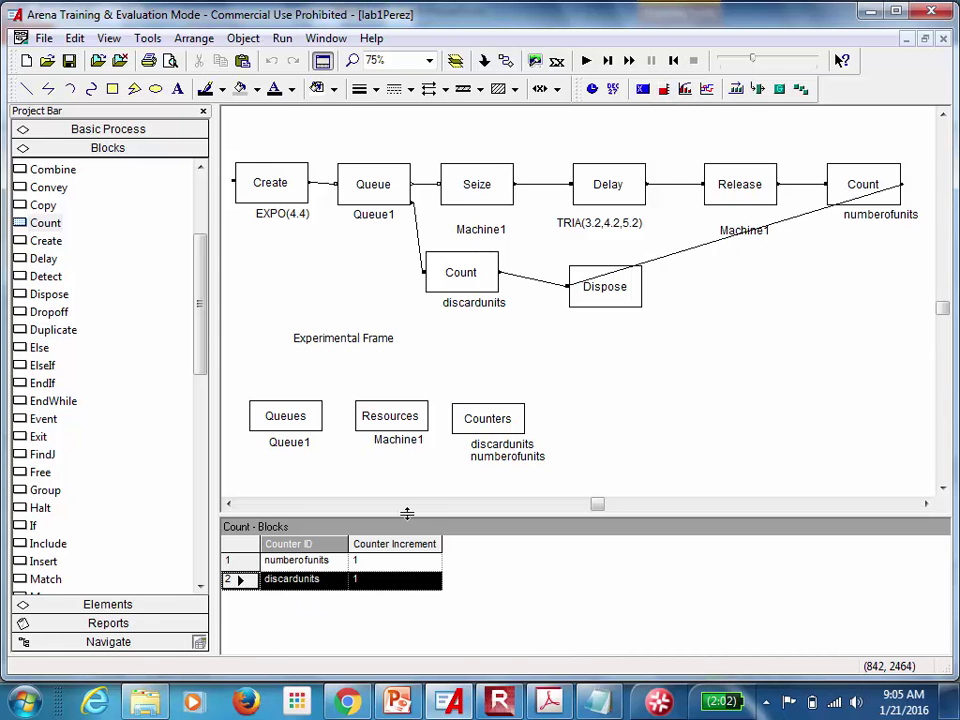
- Switch to Adobe Acrobat to review the machine and queue data in the IE5320.Lab1 sheet, and minimize the document
left_click(547, 702)
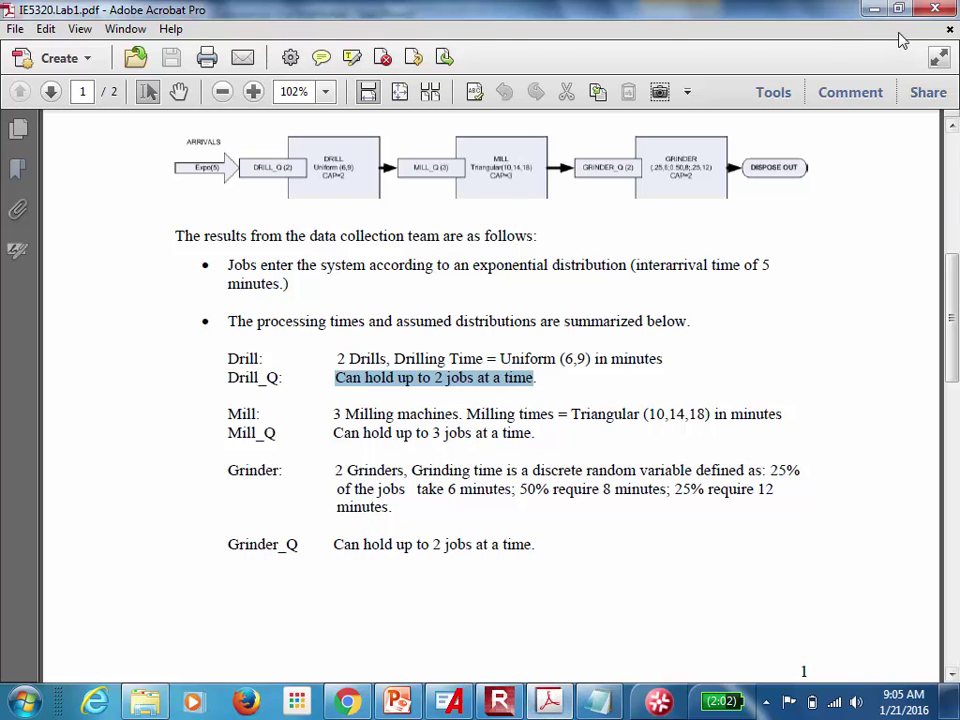
left_click(873, 9)
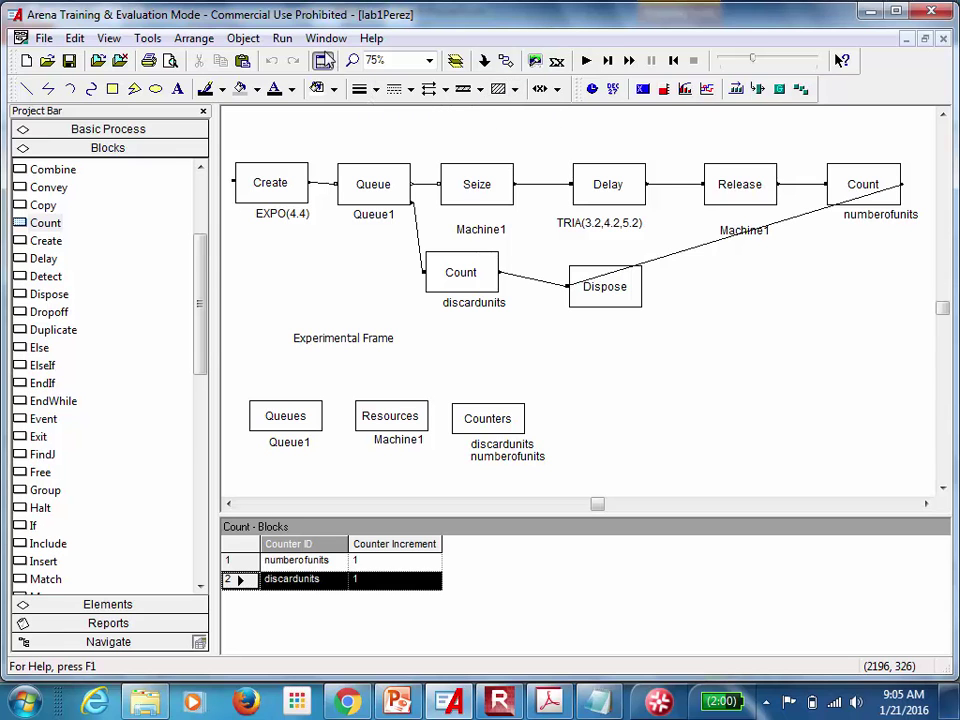
- Enable statistics collection for Resources in the run setup's project parameters
left_click(282, 38)
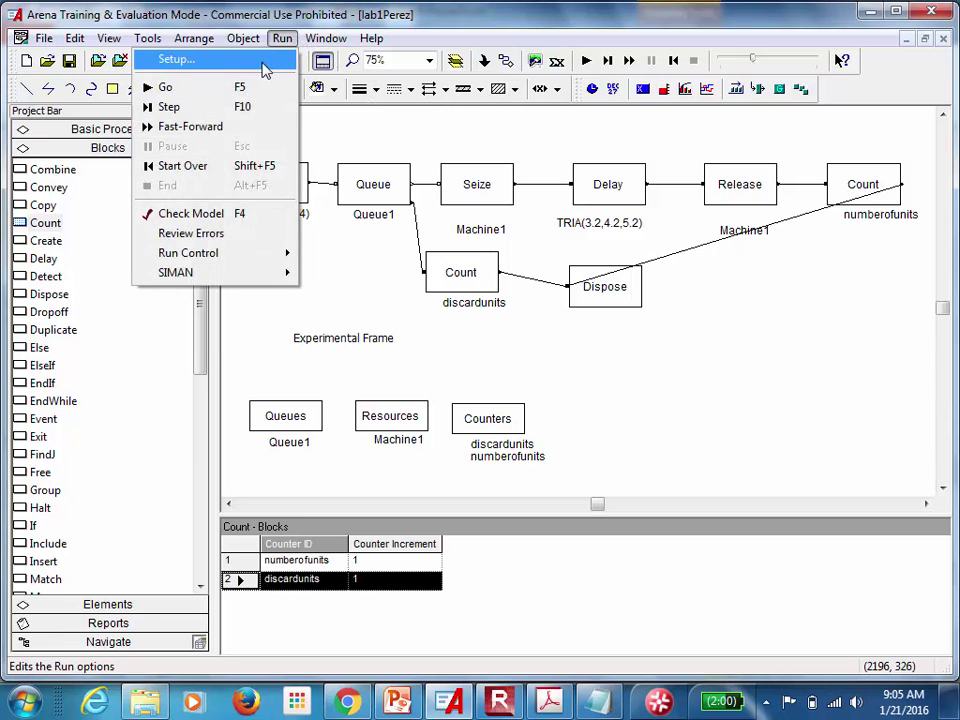
left_click(279, 60)
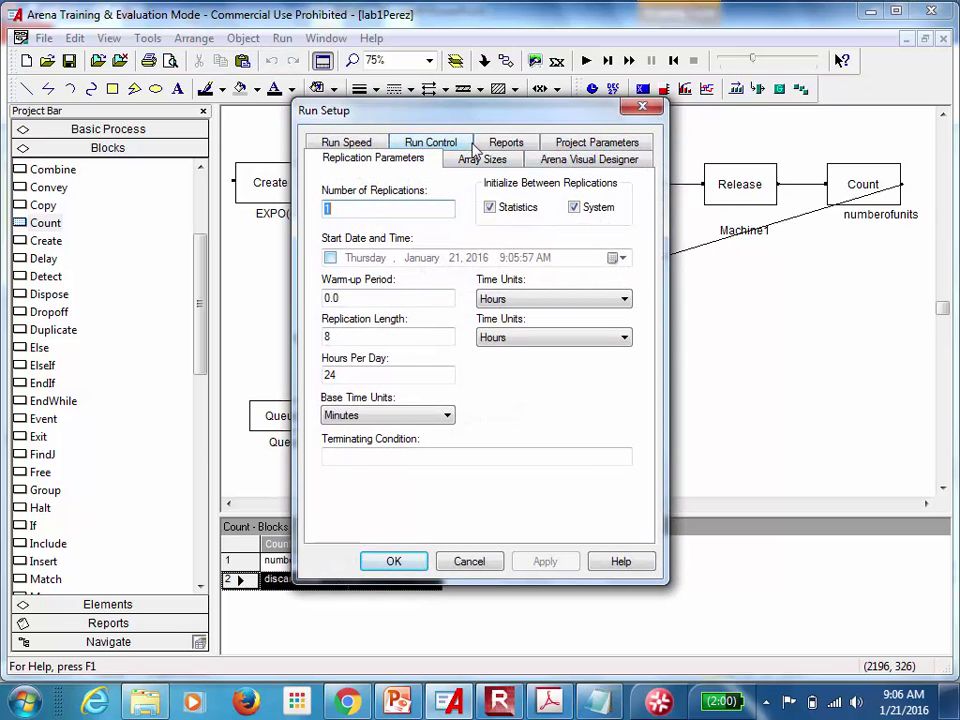
left_click(505, 145)
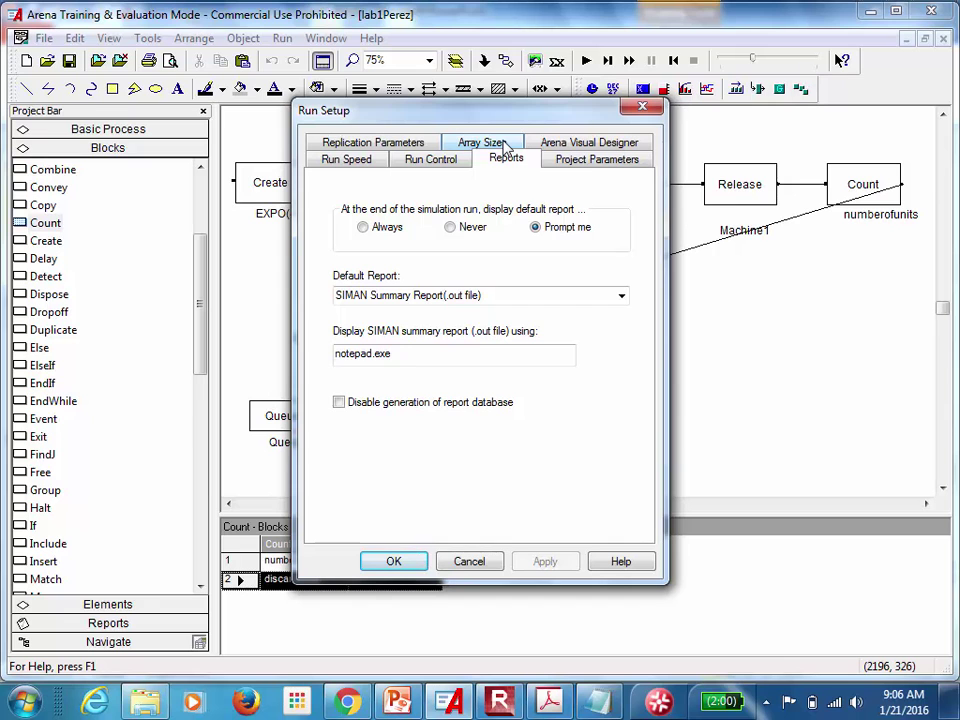
left_click(576, 168)
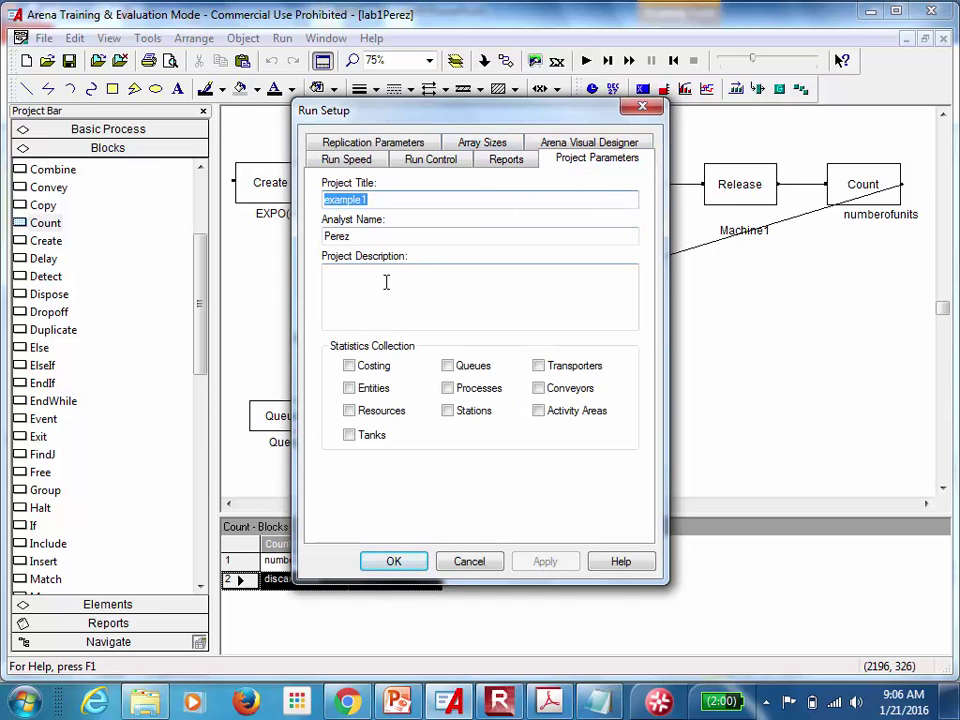
left_click(349, 411)
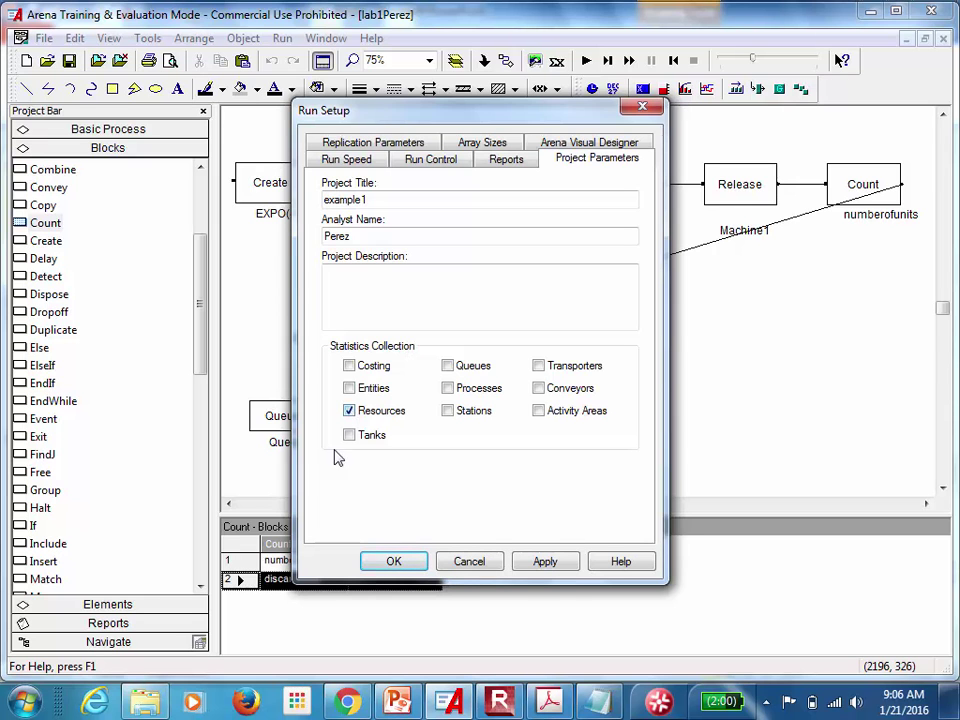
left_click(555, 563)
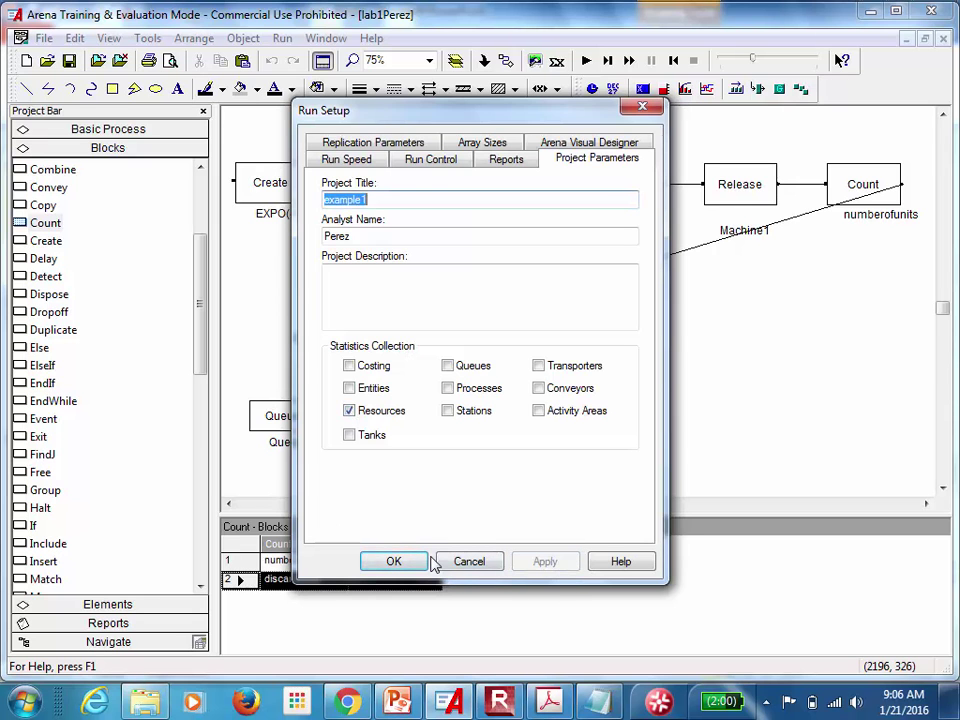
left_click(390, 562)
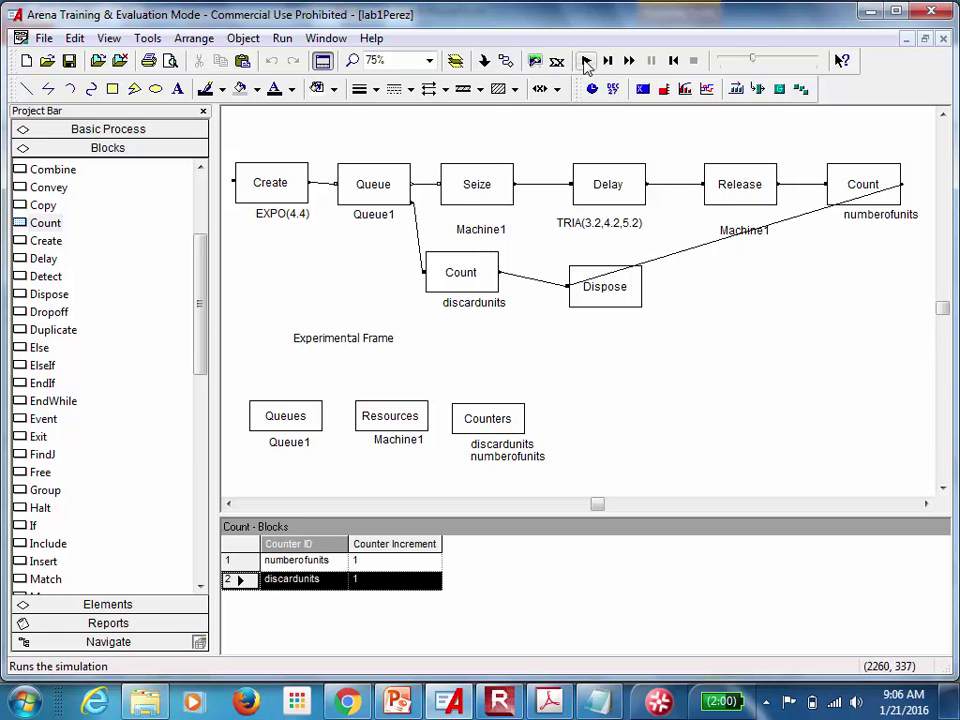
- Run the simulation again and show the summary report with the Machine1 statistics at full size
left_click(586, 62)
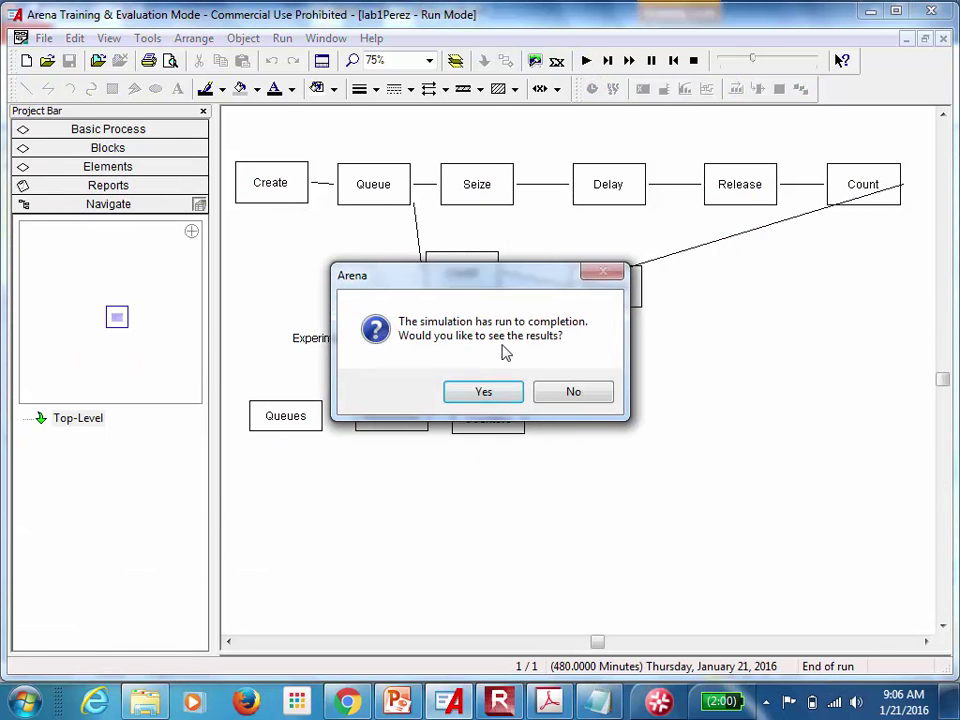
left_click(480, 396)
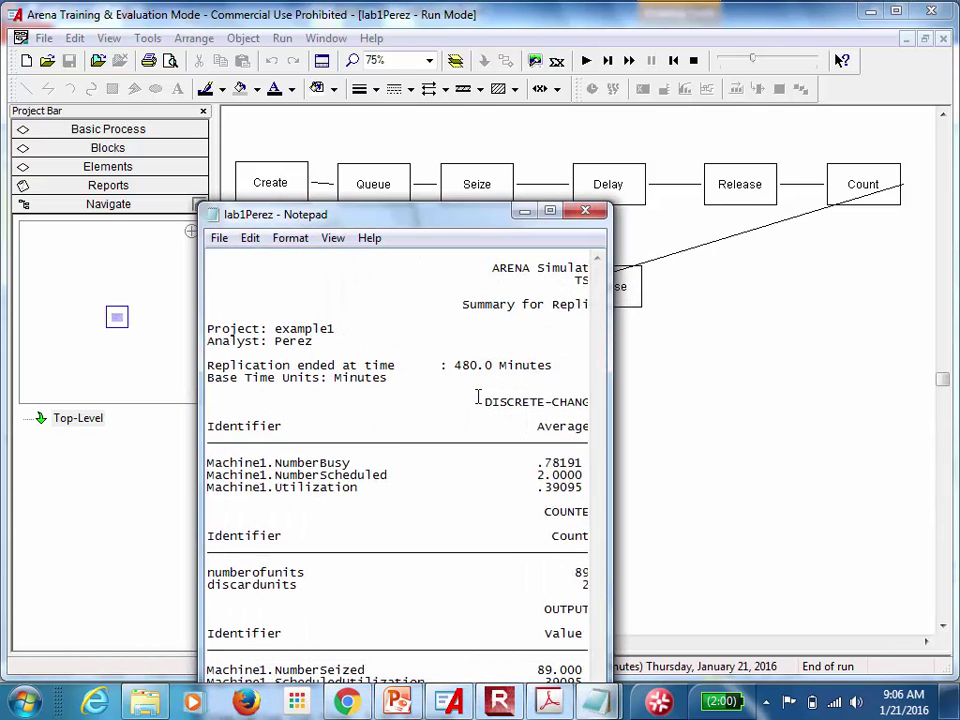
left_click(549, 211)
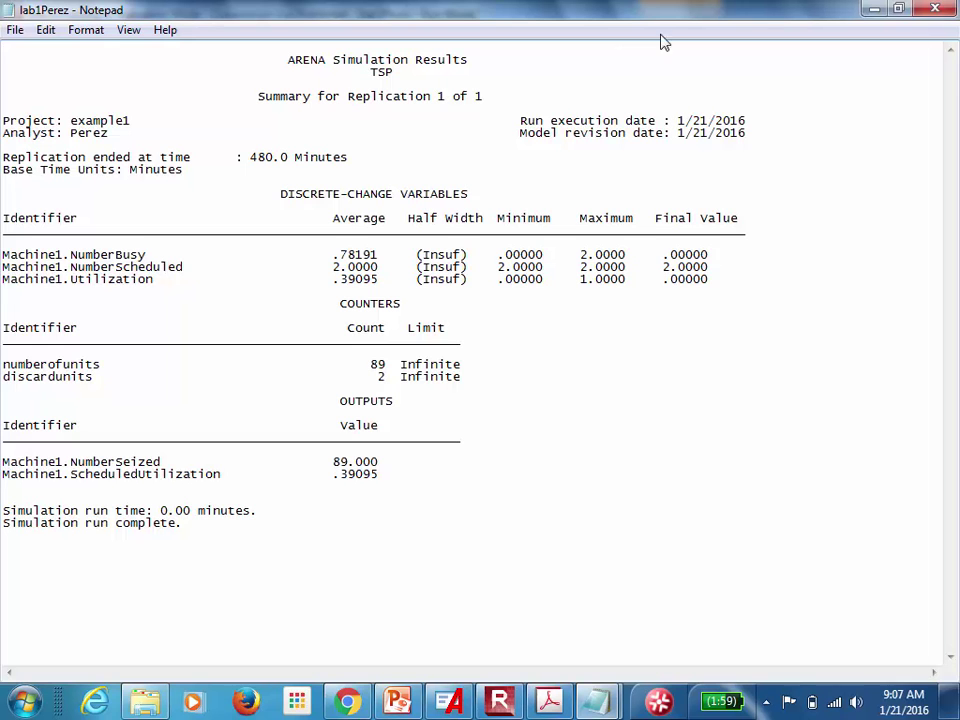
- Close the summary report and end the simulation run to return to the lab1Perez model
left_click(953, 9)
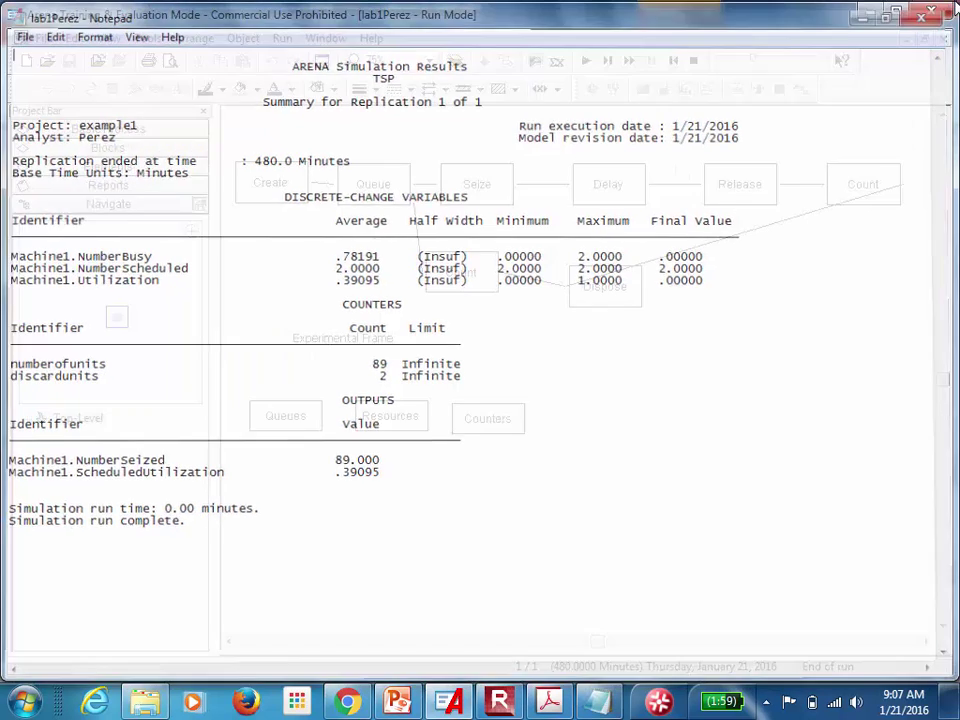
left_click(694, 62)
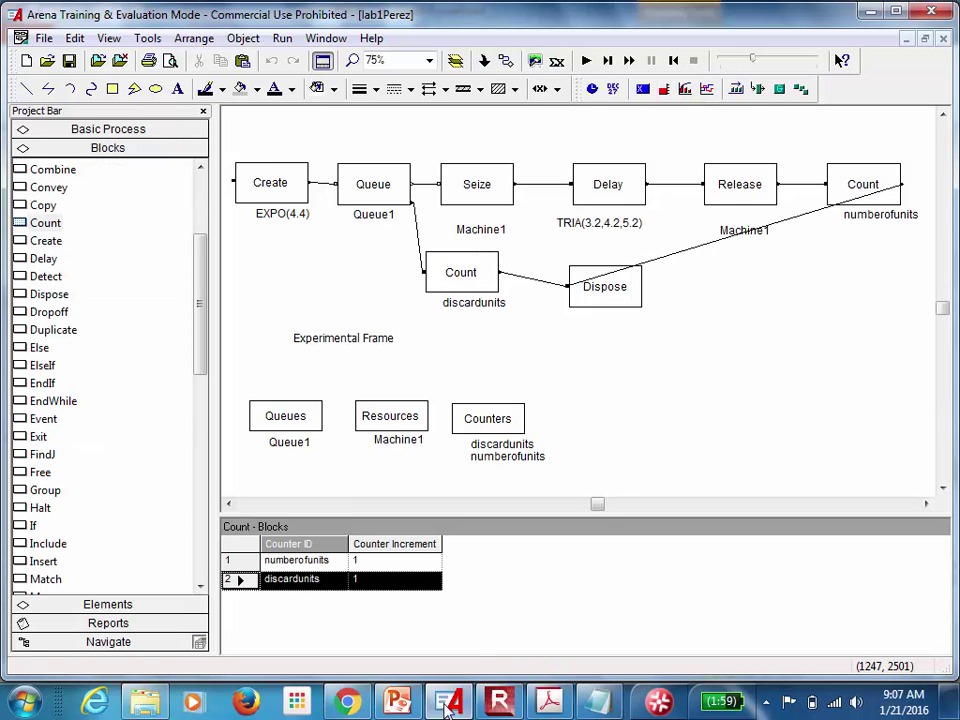
- Switch to Adobe Acrobat and review the processing times, queue limits and page 2 questions in the IE5320.Lab1 sheet
left_click(549, 702)
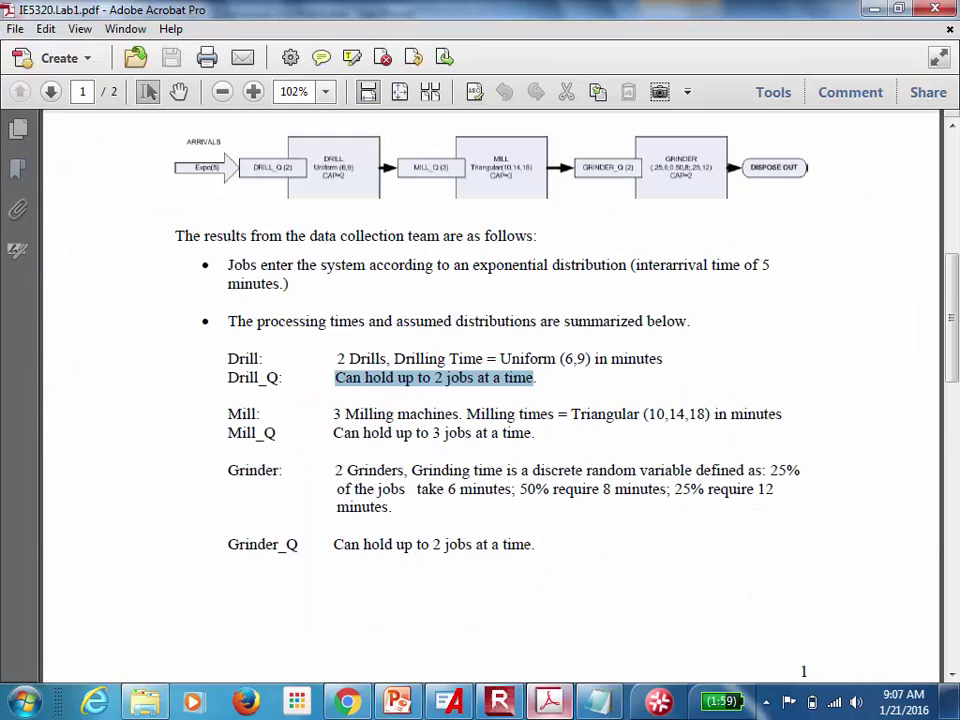
mouse_move(956, 380)
left_mouse_down()
mouse_move(946, 545)
mouse_move(954, 358)
mouse_move(950, 368)
left_mouse_up()
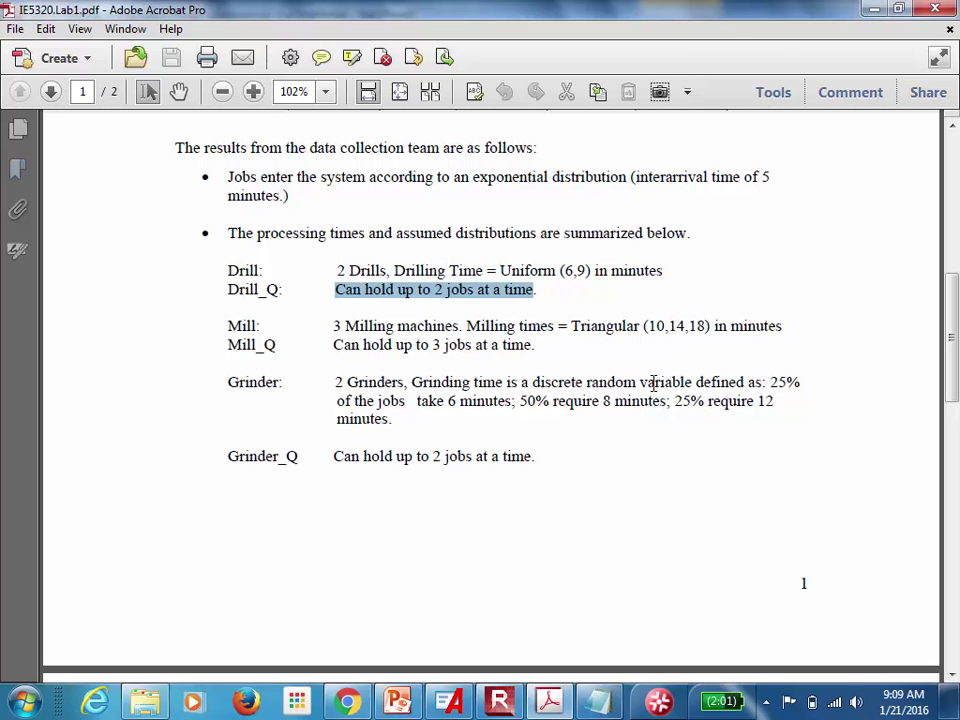
scroll(653, 383, "down", 10)
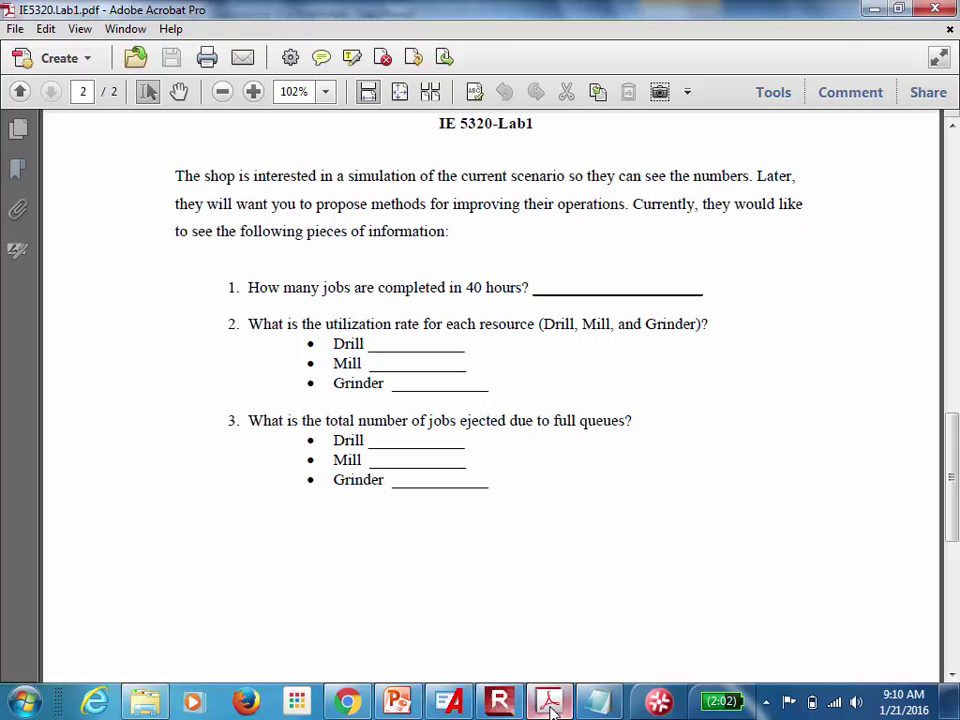
- Look at the Arena model, and return to Adobe Acrobat to review the submission instructions and shop description on page 1
left_click(452, 706)
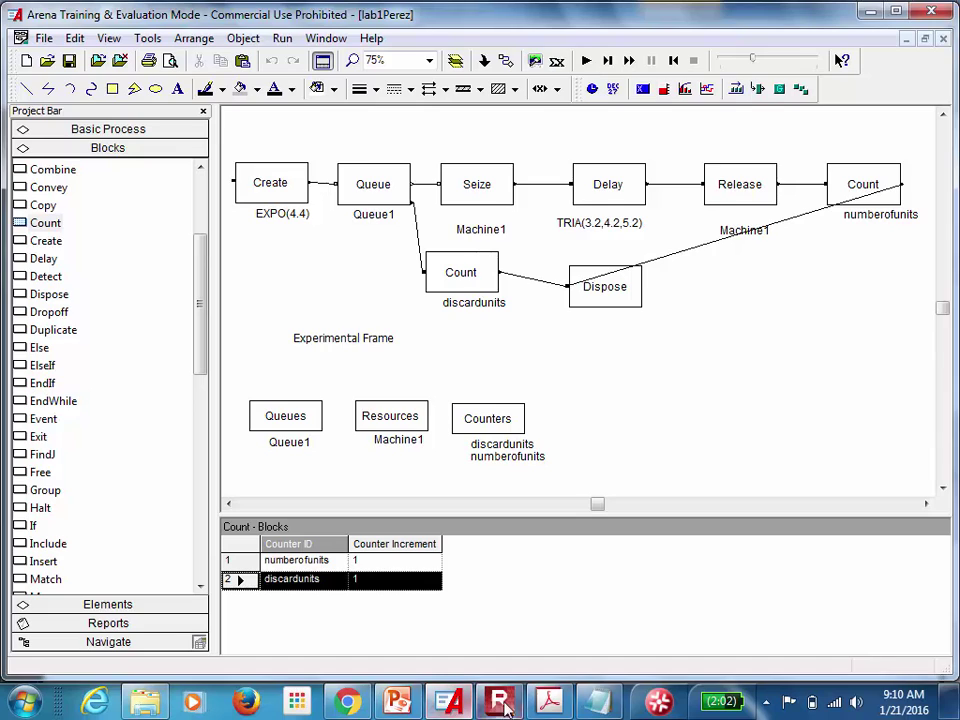
left_click(545, 705)
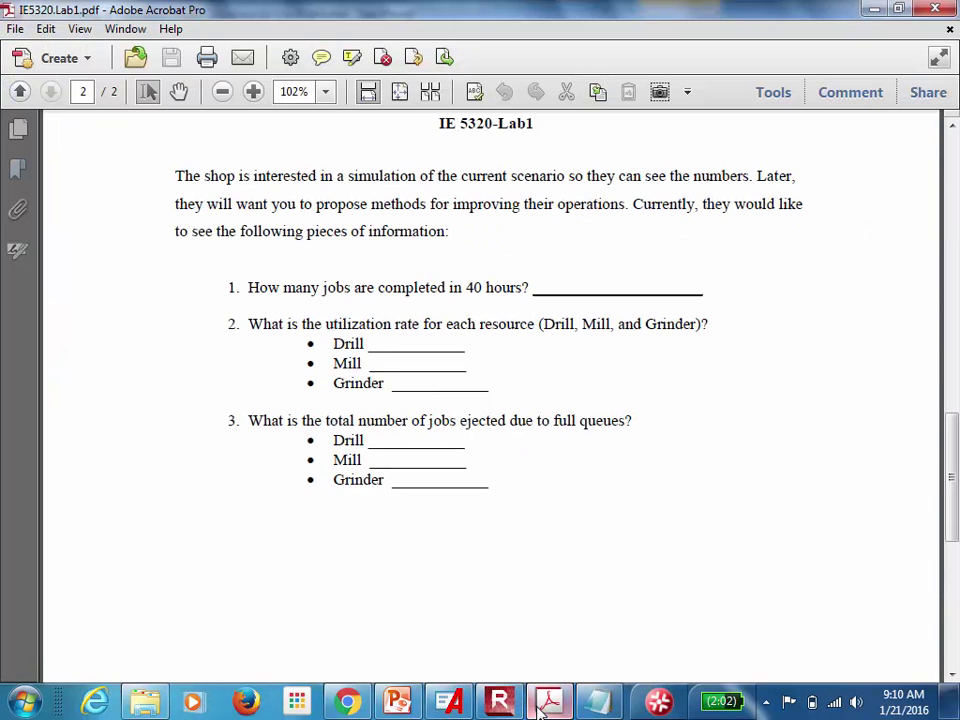
scroll(541, 707, "down", 2)
scroll(541, 707, "up", 6)
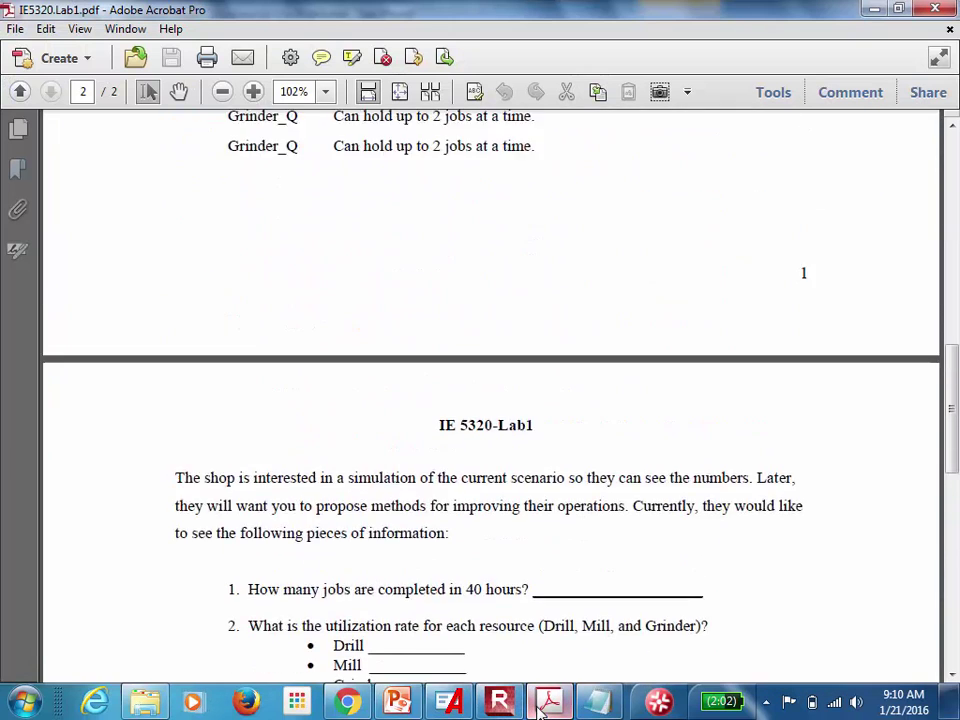
scroll(541, 707, "up", 10)
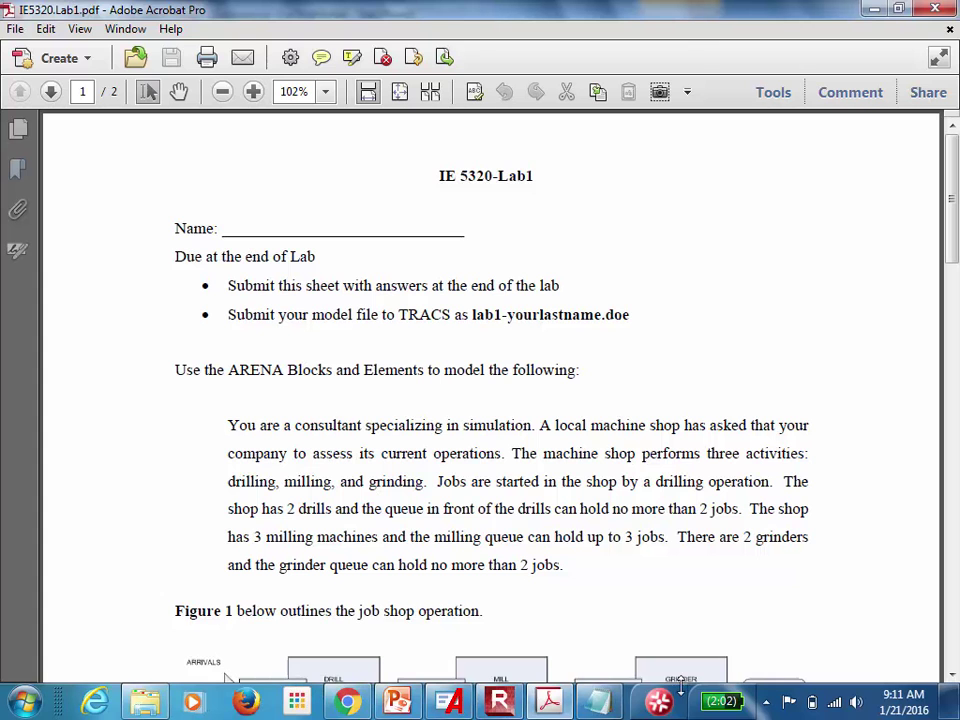
left_click(500, 703)
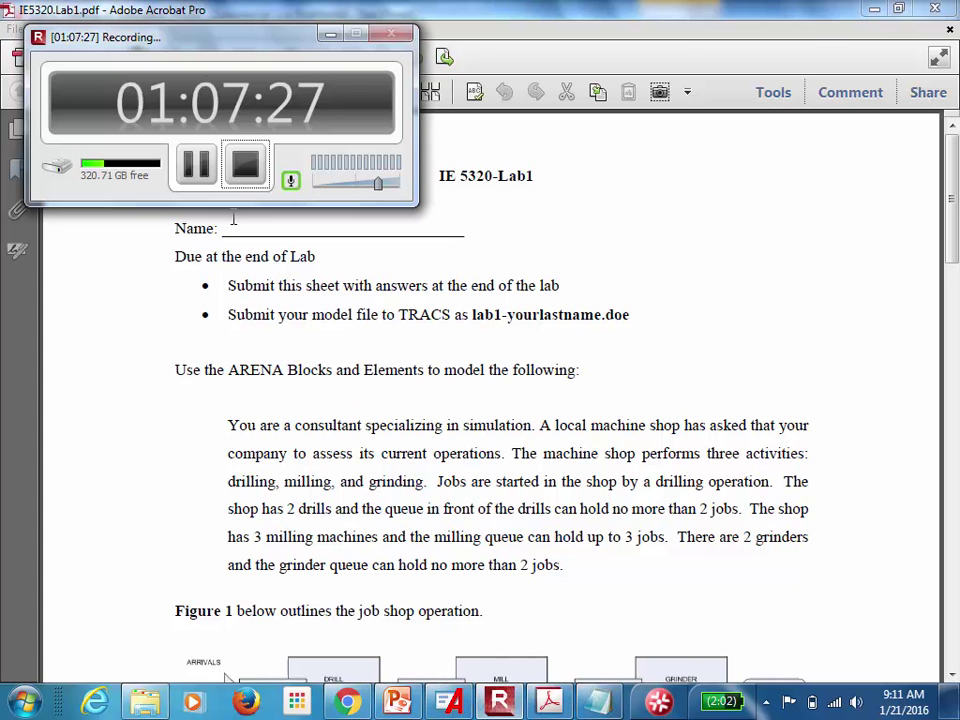